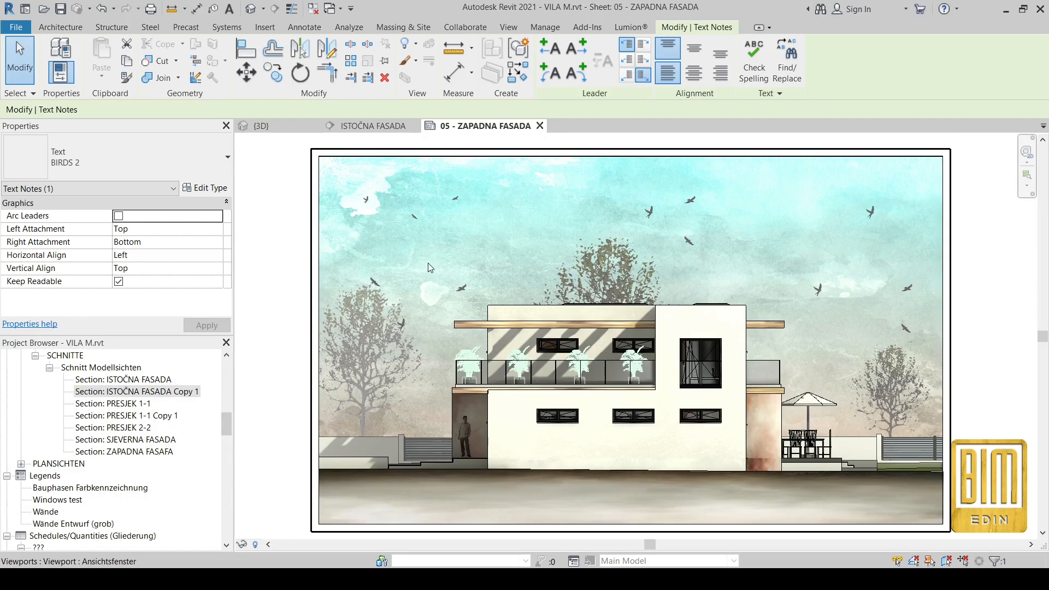
Step: Duplicate the ISTOČNA FASADA section view together with its detailing
{"action": "key", "text": "Escape"}
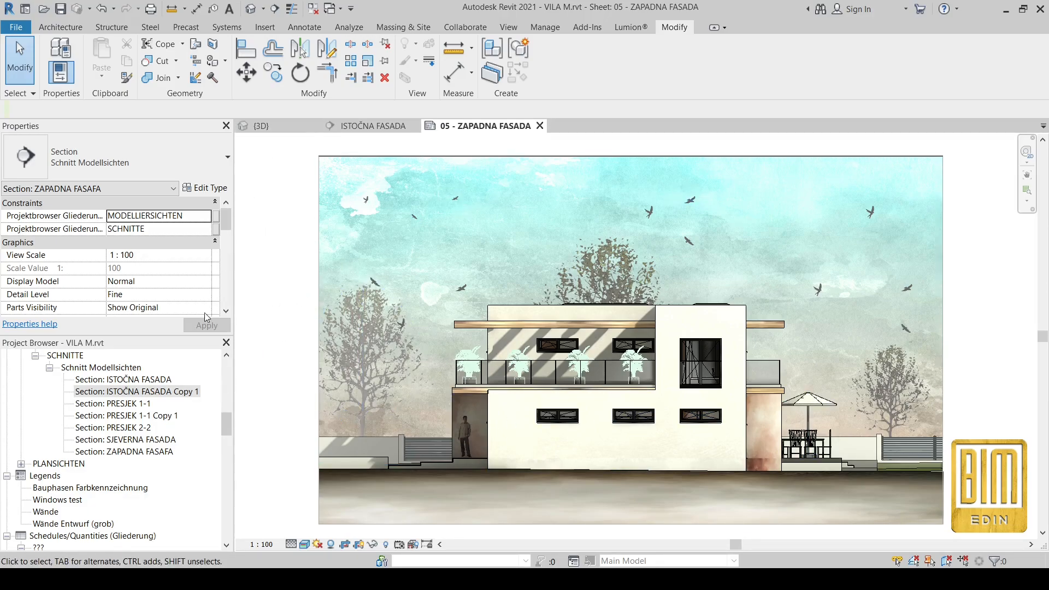
{"action": "right_click", "coordinate": [120, 382]}
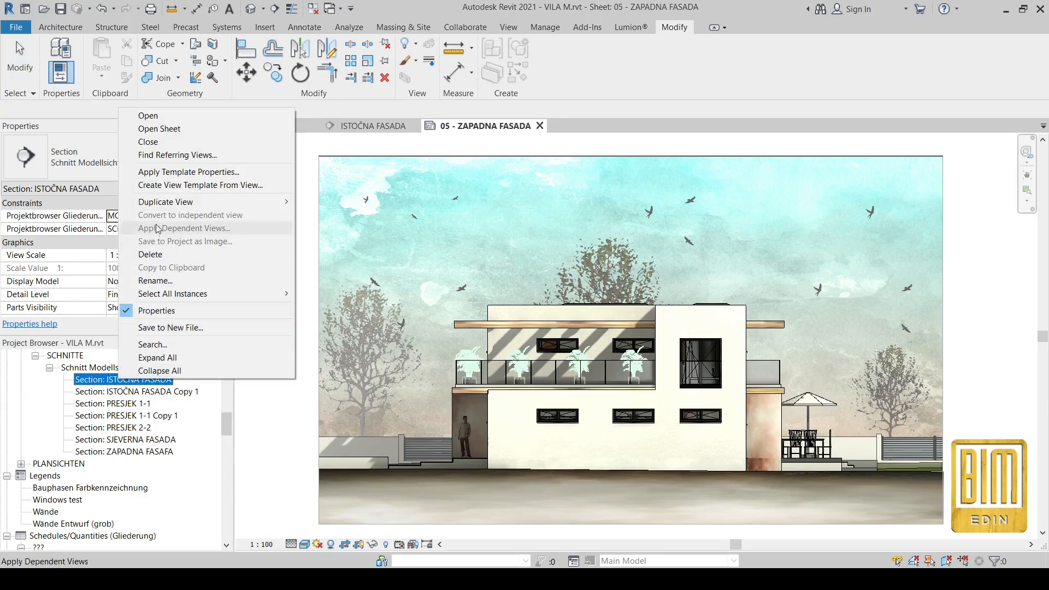
{"action": "mouse_move", "coordinate": [282, 202]}
{"action": "left_click", "coordinate": [365, 217]}
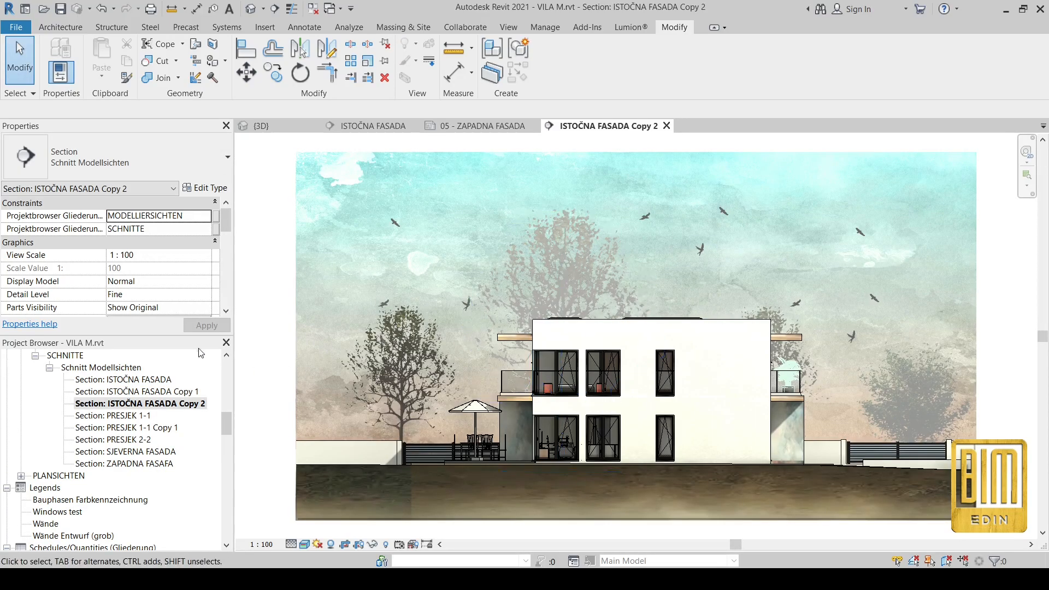
Step: Turn off the visibility of all model categories in the ISTOČNA FASADA Copy 2 view
{"action": "scroll", "coordinate": [151, 286], "scroll_direction": "down", "scroll_amount": 5}
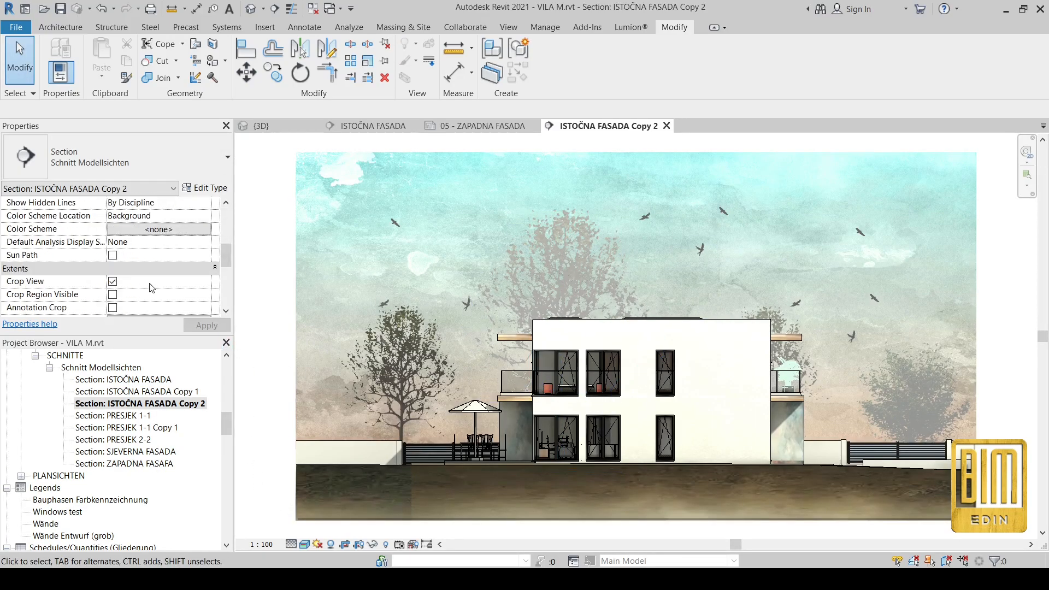
{"action": "scroll", "coordinate": [152, 287], "scroll_direction": "down", "scroll_amount": 5}
{"action": "scroll", "coordinate": [152, 286], "scroll_direction": "up", "scroll_amount": 5}
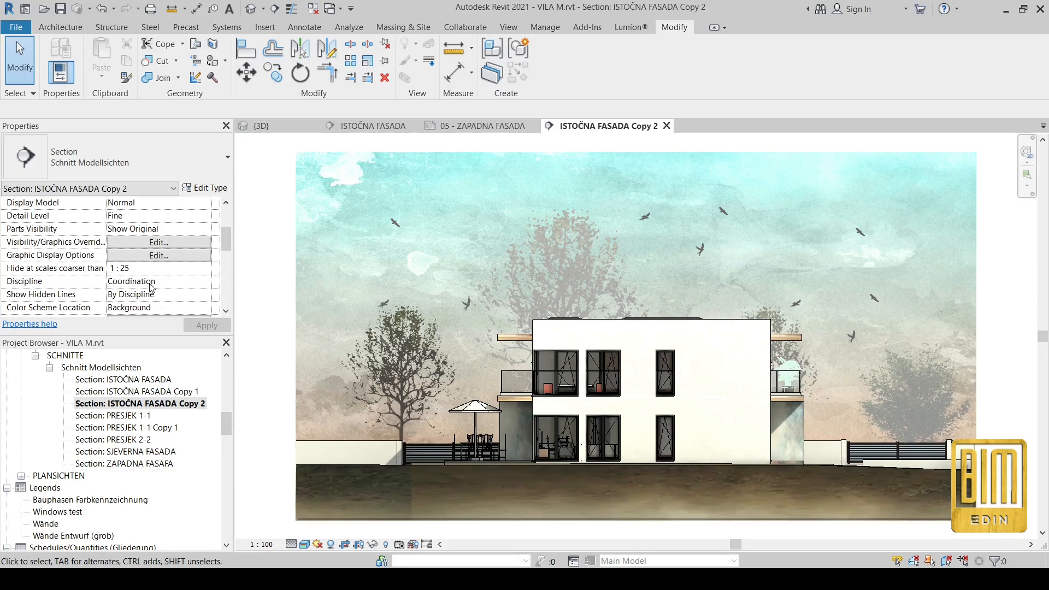
{"action": "left_click", "coordinate": [153, 243]}
{"action": "left_click", "coordinate": [48, 343]}
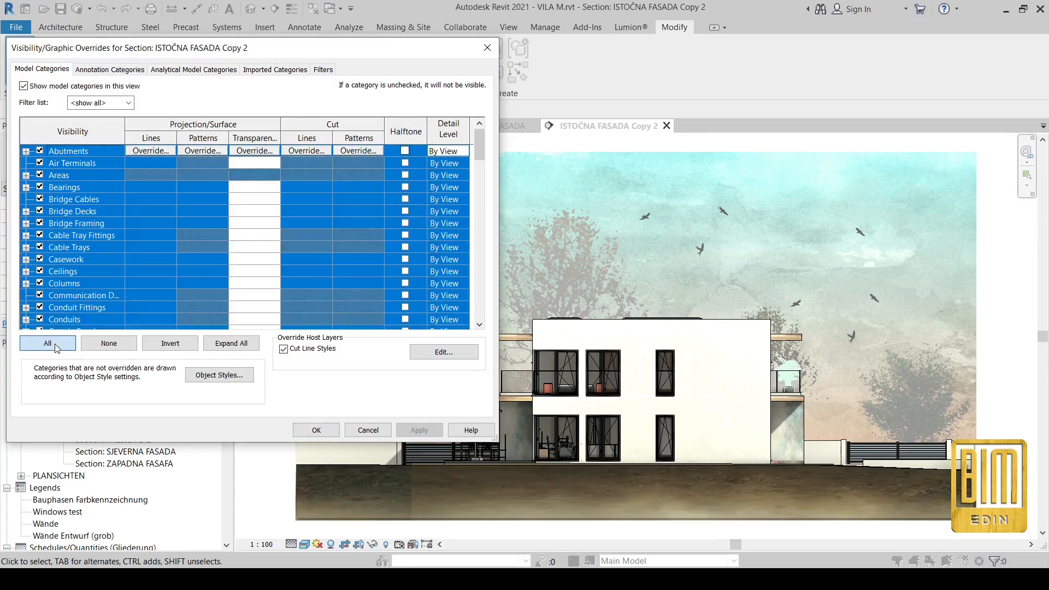
{"action": "left_click", "coordinate": [41, 307]}
{"action": "left_click", "coordinate": [420, 431]}
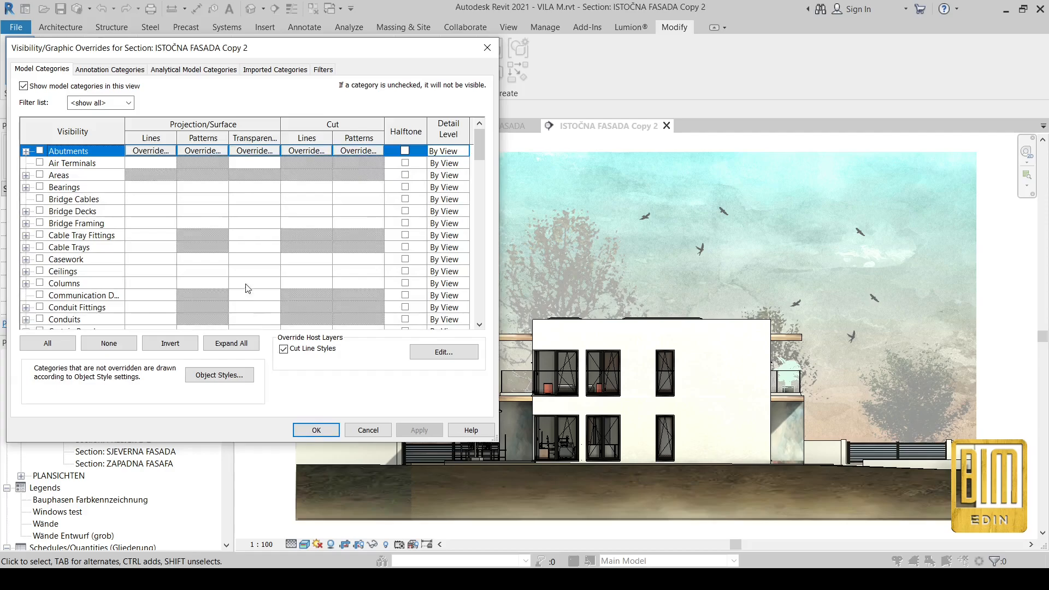
Step: Turn off the visibility of all annotation categories in the view and apply the change
{"action": "left_click", "coordinate": [97, 73]}
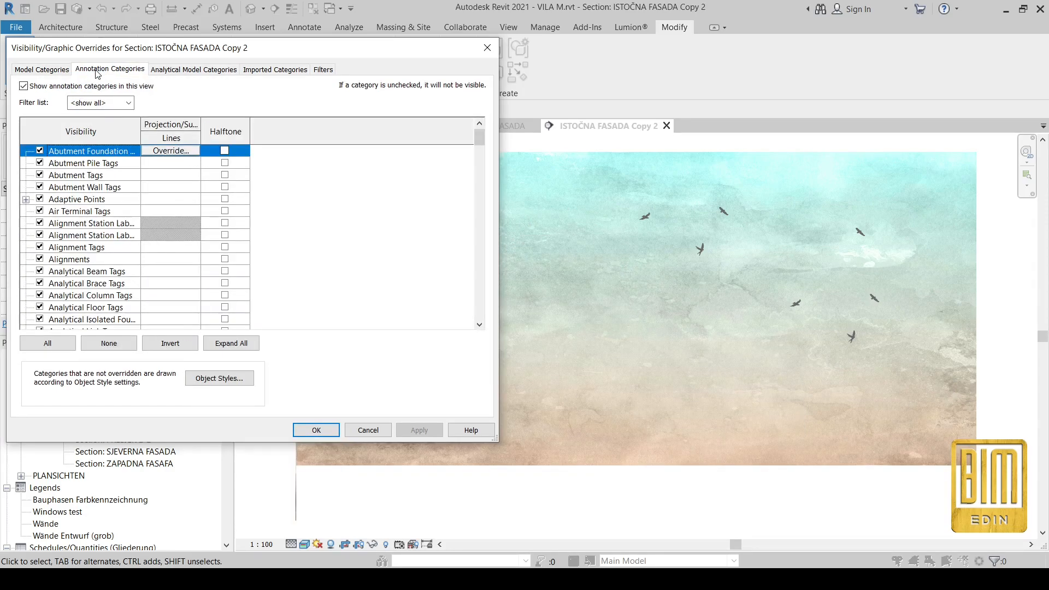
{"action": "left_click", "coordinate": [43, 339]}
{"action": "left_click", "coordinate": [40, 307]}
{"action": "left_click", "coordinate": [424, 435]}
Step: Make only the Text Notes annotation category visible again and accept the visibility overrides
{"action": "scroll", "coordinate": [67, 221], "scroll_direction": "down", "scroll_amount": 13}
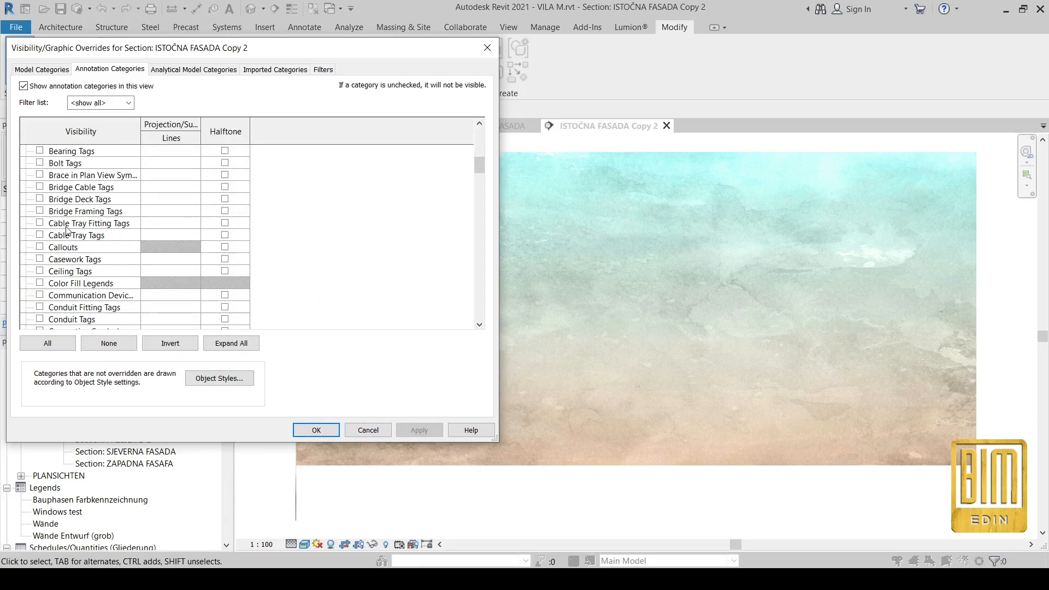
{"action": "scroll", "coordinate": [67, 229], "scroll_direction": "down", "scroll_amount": 10}
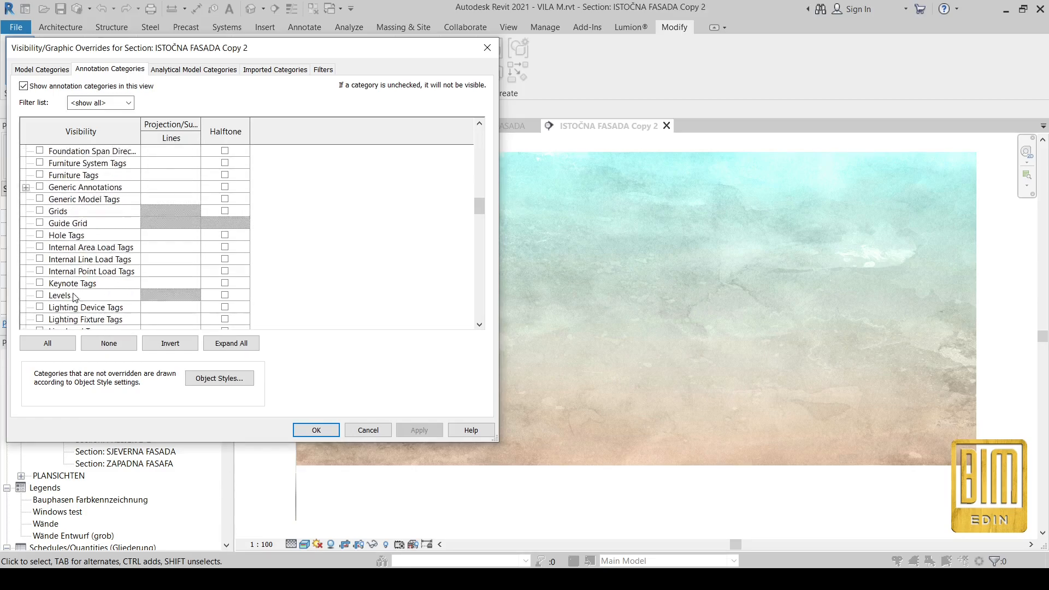
{"action": "scroll", "coordinate": [75, 297], "scroll_direction": "down", "scroll_amount": 12}
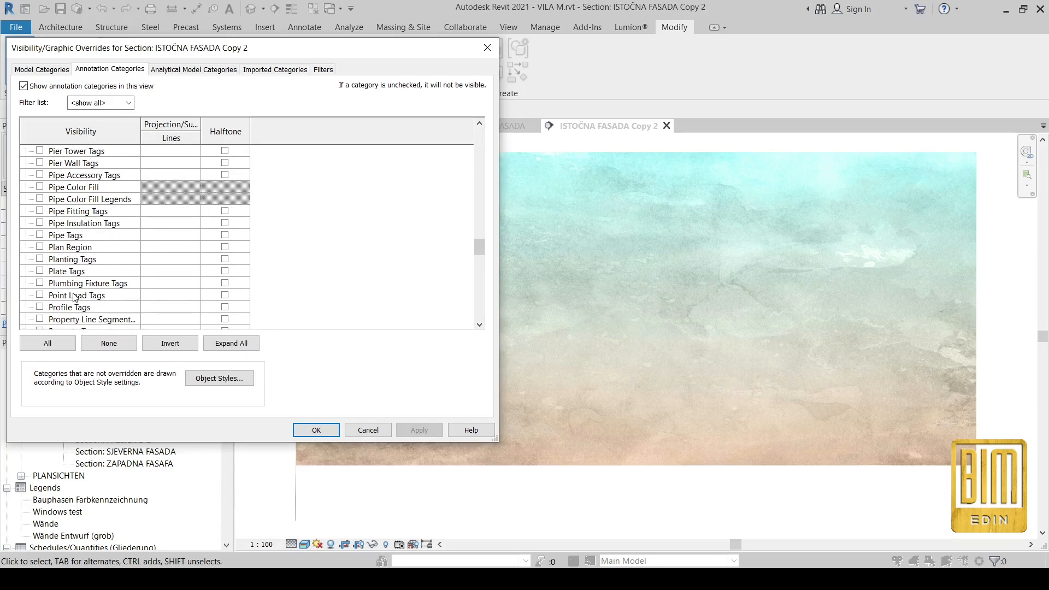
{"action": "scroll", "coordinate": [75, 298], "scroll_direction": "down", "scroll_amount": 11}
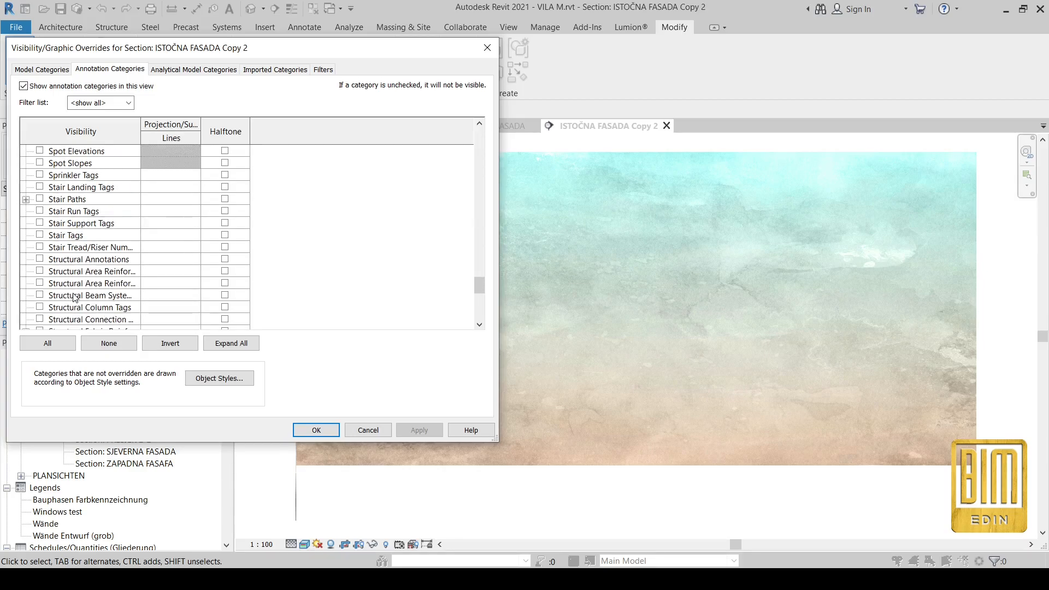
{"action": "scroll", "coordinate": [75, 298], "scroll_direction": "down", "scroll_amount": 5}
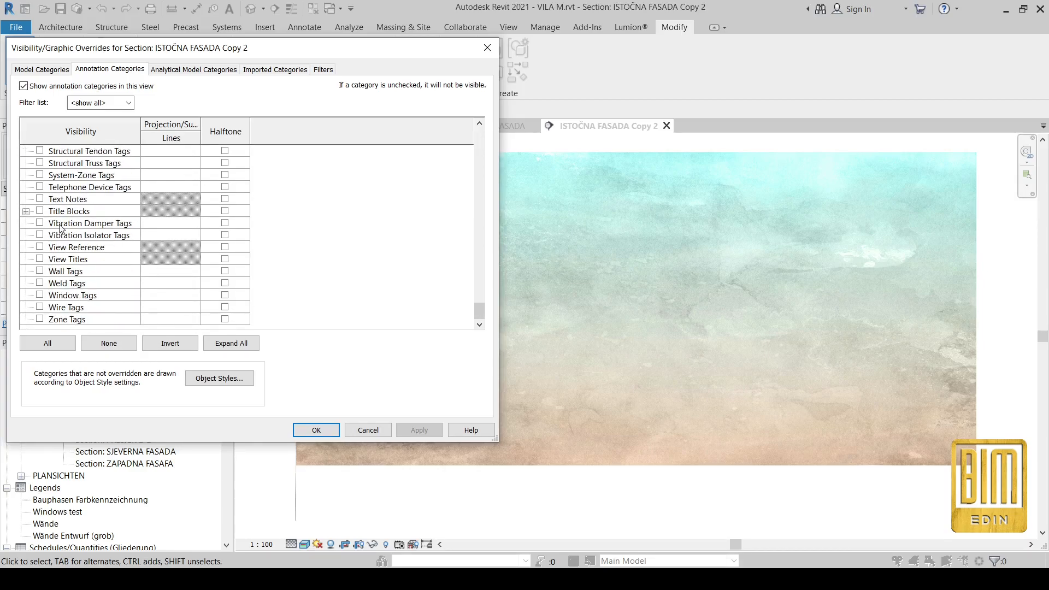
{"action": "left_click", "coordinate": [40, 199]}
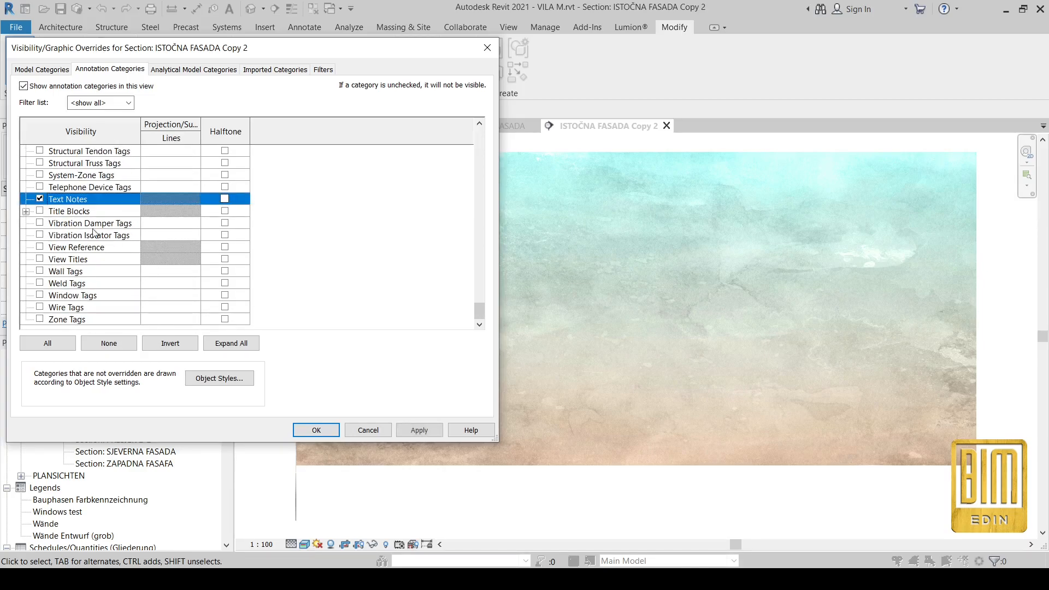
{"action": "left_click", "coordinate": [317, 431]}
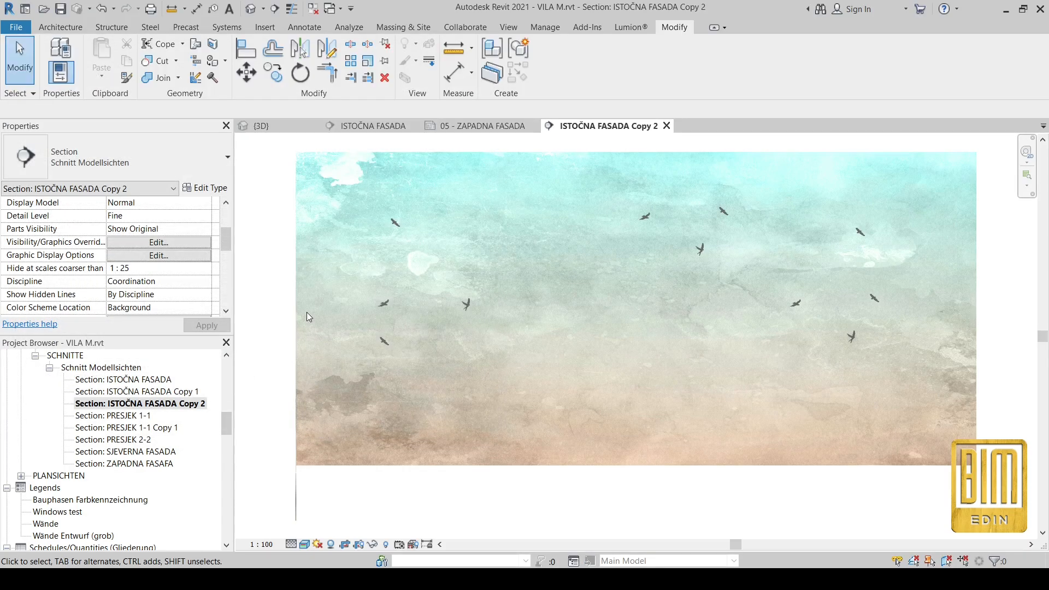
Step: Set the view's background to None in the graphic display options
{"action": "left_click", "coordinate": [306, 544]}
{"action": "left_click", "coordinate": [344, 456]}
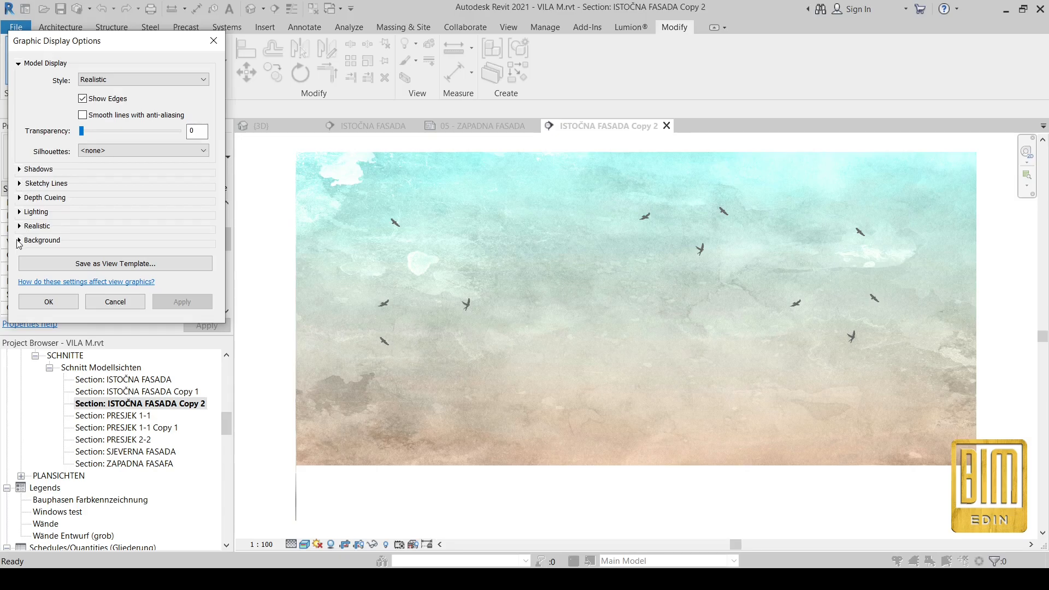
{"action": "left_click", "coordinate": [19, 240]}
{"action": "left_click", "coordinate": [142, 259]}
{"action": "left_click", "coordinate": [122, 272]}
{"action": "left_click", "coordinate": [182, 385]}
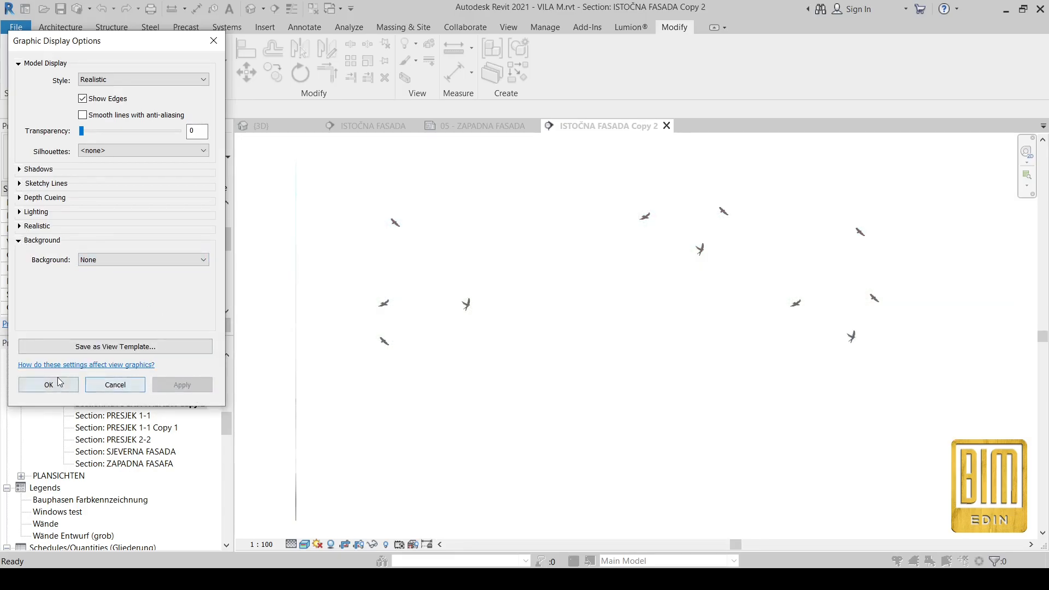
{"action": "left_click", "coordinate": [48, 385]}
Step: Remove all the bird text notes from the section view
{"action": "scroll", "coordinate": [382, 301], "scroll_direction": "down", "scroll_amount": 2}
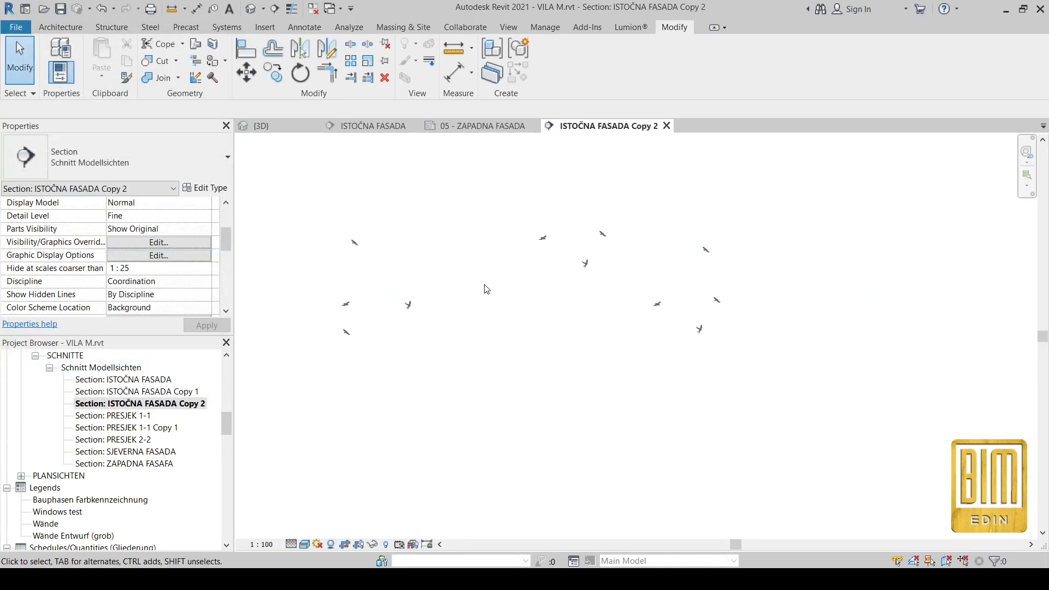
{"action": "middle_click_drag", "start_coordinate": [386, 233], "coordinate": [414, 227]}
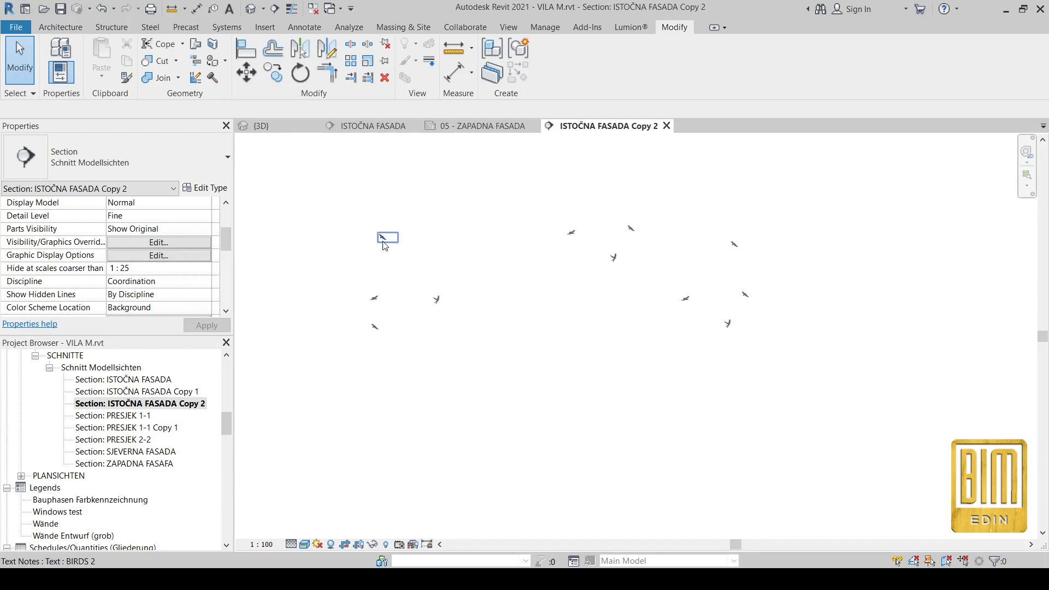
{"action": "left_click_drag", "start_coordinate": [337, 195], "coordinate": [825, 389]}
{"action": "right_click", "coordinate": [511, 363]}
{"action": "left_click", "coordinate": [538, 235]}
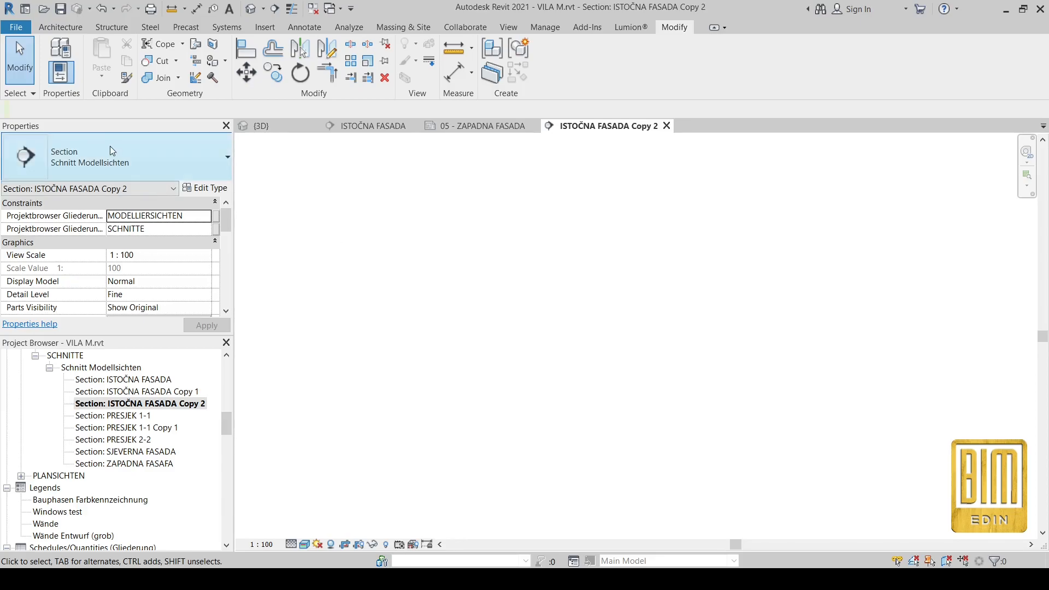
Step: Place a text note in the empty view and enter a capital A
{"action": "left_click", "coordinate": [305, 27]}
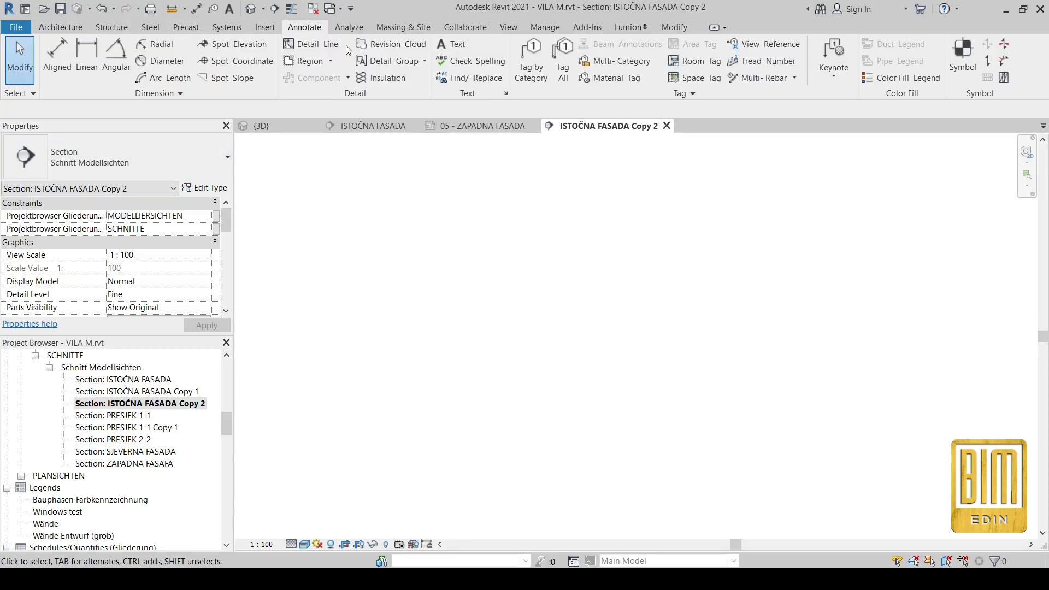
{"action": "left_click", "coordinate": [453, 43]}
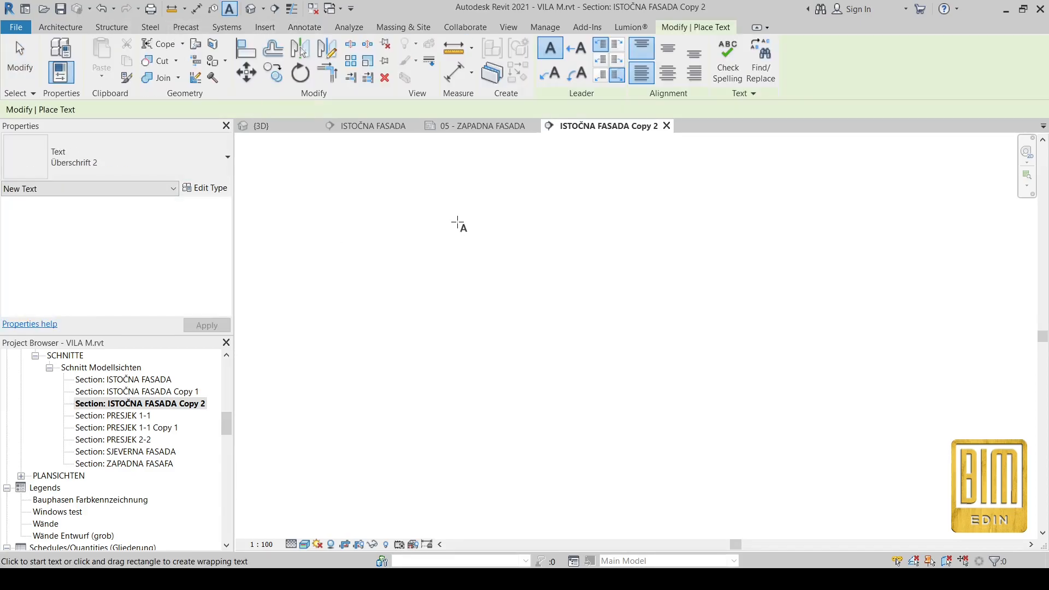
{"action": "left_click", "coordinate": [446, 247]}
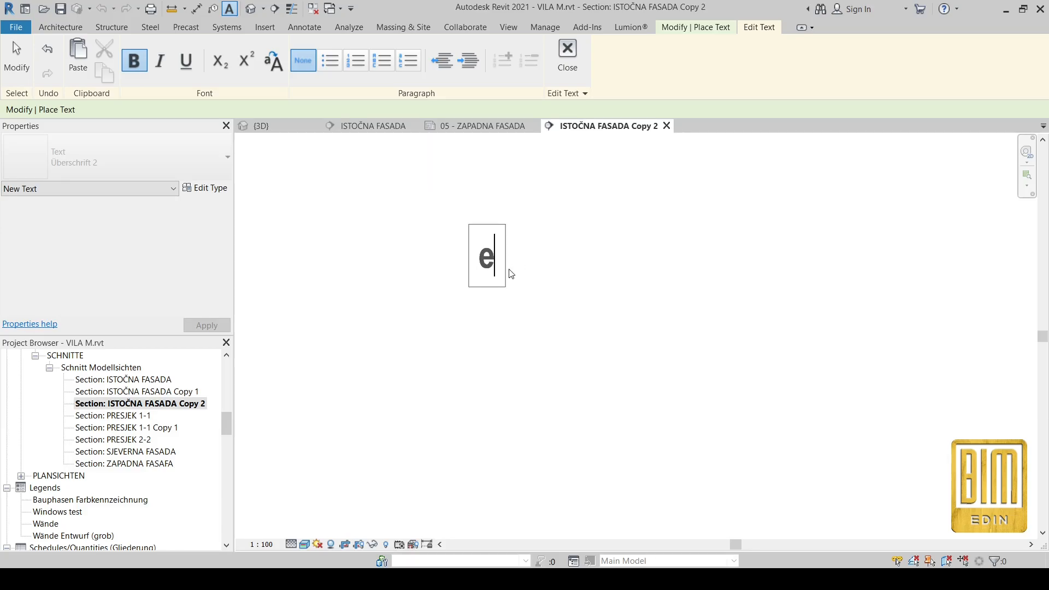
{"action": "left_click_drag", "start_coordinate": [506, 265], "coordinate": [478, 267]}
{"action": "key", "text": "BackSpace"}
{"action": "key", "text": "Caps_Lock"}
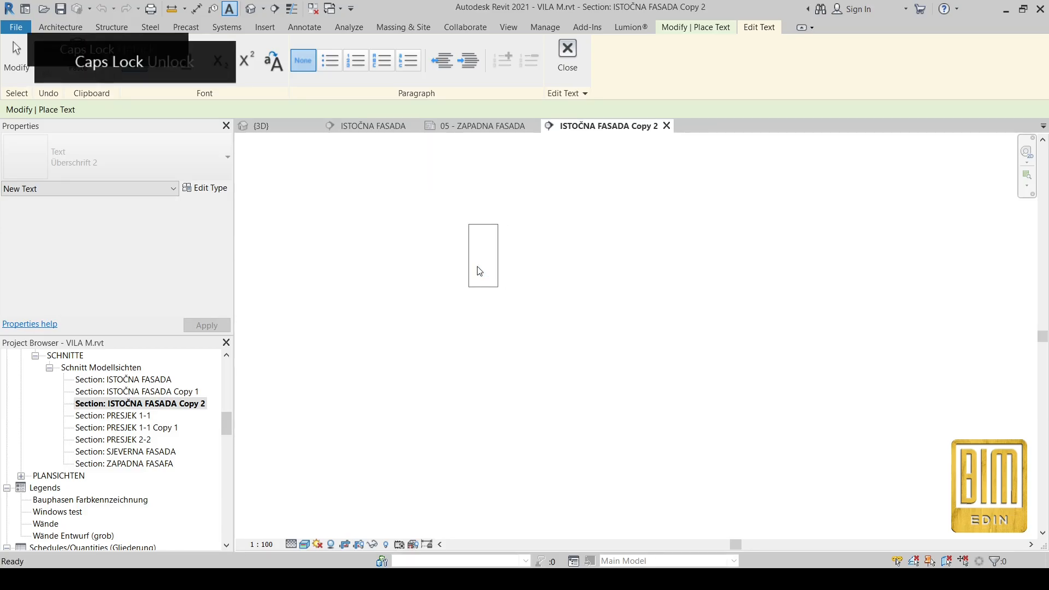
{"action": "type", "text": "A"}
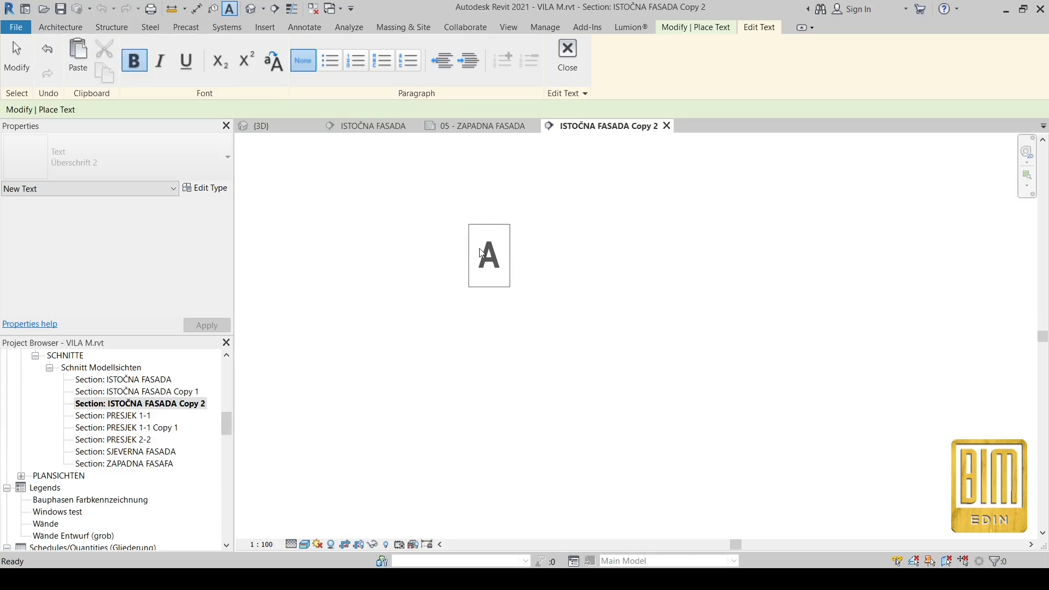
Step: Continue the text note with the widely spaced letters B, C, D, E, F and G and finish it
{"action": "scroll", "coordinate": [517, 280], "scroll_direction": "up", "scroll_amount": 1}
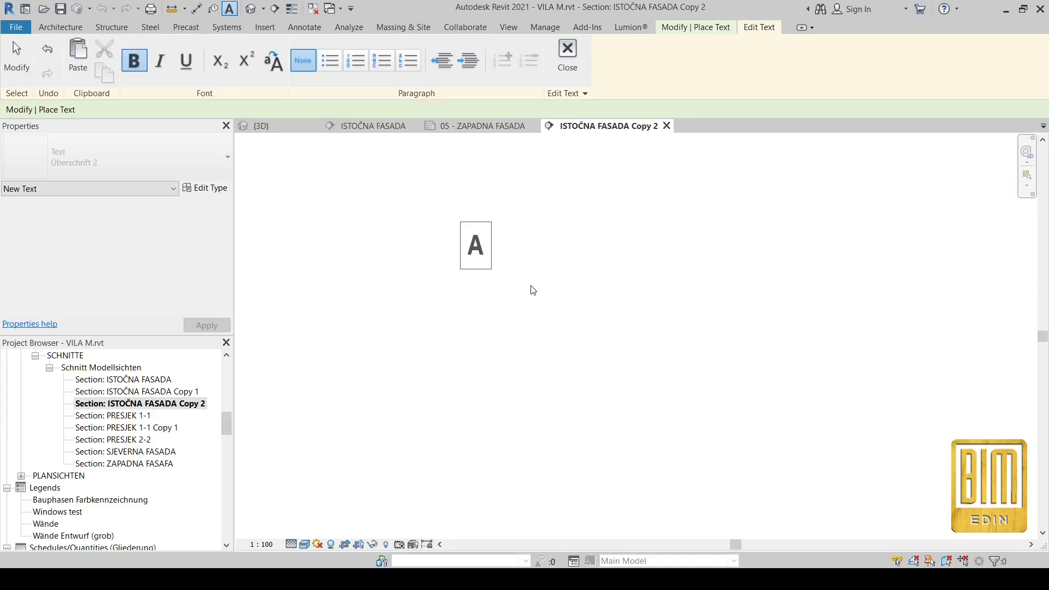
{"action": "type", "text": "B"}
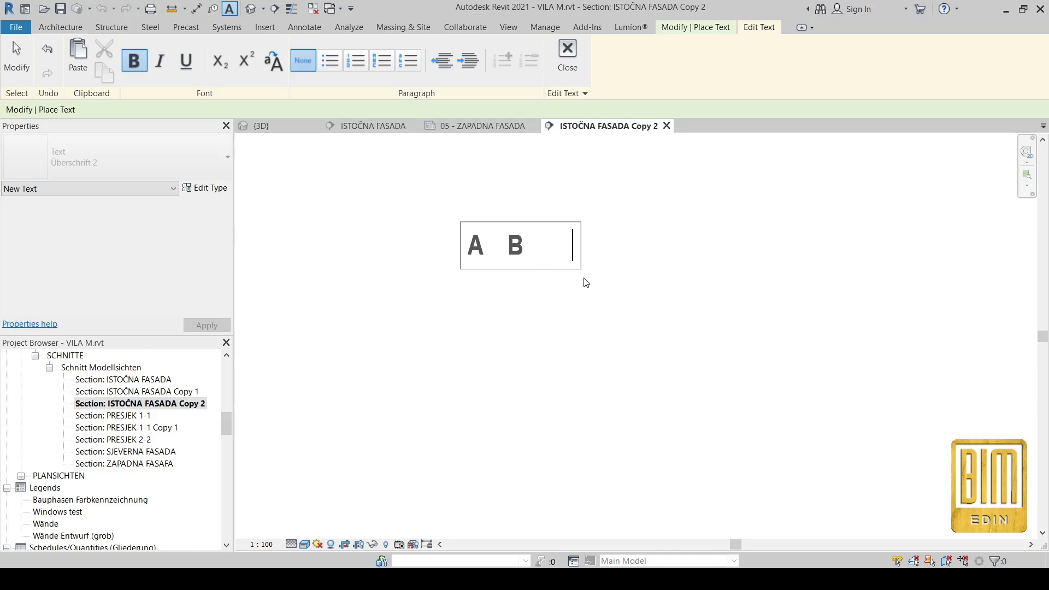
{"action": "key", "text": "BackSpace"}
{"action": "key", "text": "BackSpace"}
{"action": "key", "text": "BackSpace"}
{"action": "type", "text": "C     D"}
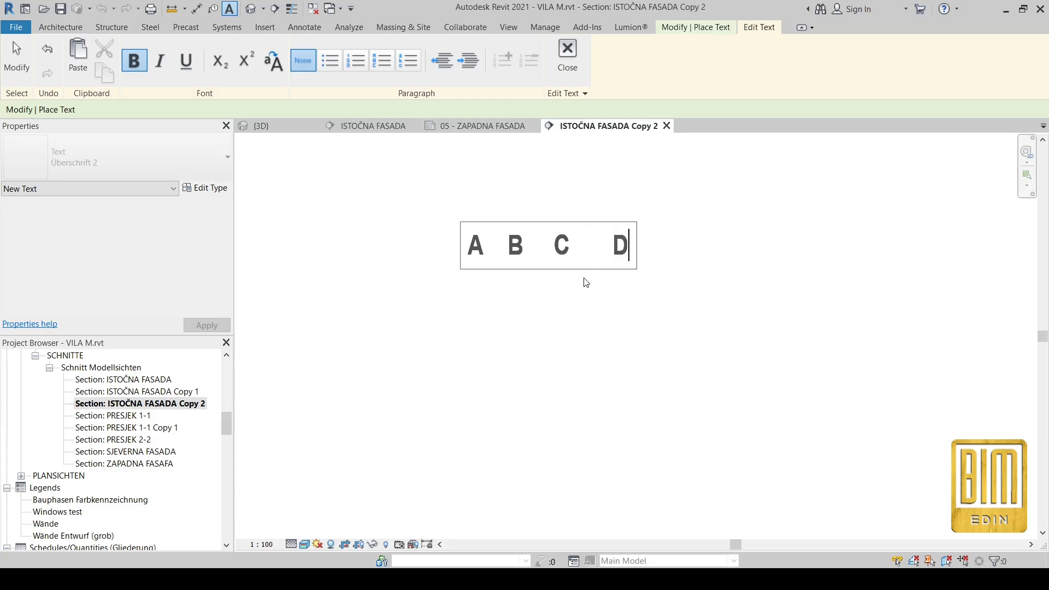
{"action": "type", "text": "       E     F "}
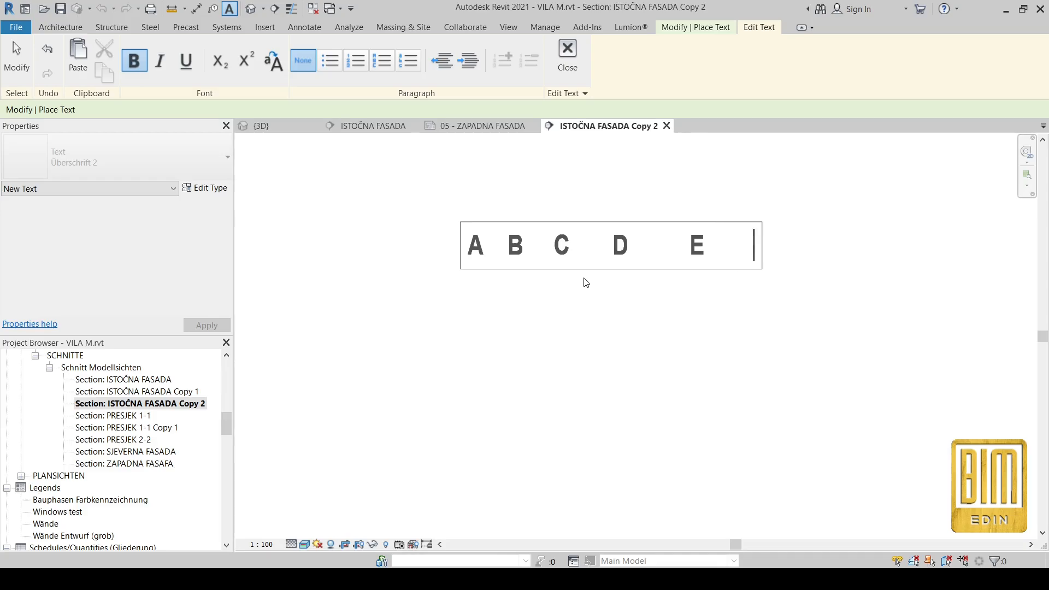
{"action": "type", "text": "      G"}
{"action": "left_click", "coordinate": [575, 331]}
{"action": "key", "text": "Escape"}
{"action": "key", "text": "Escape"}
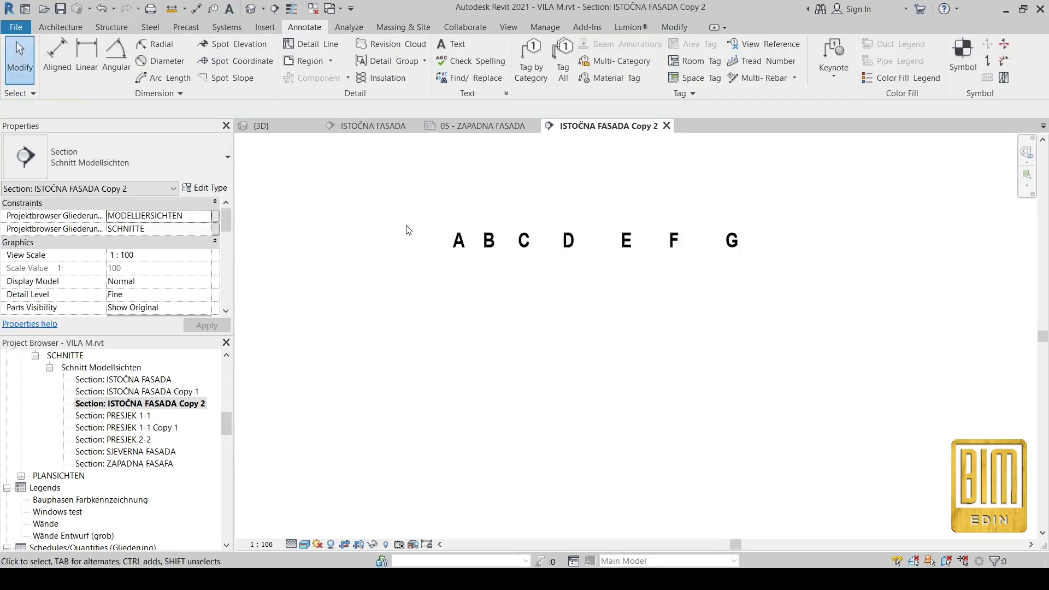
Step: Copy the A–G text note to a position straight below the original
{"action": "left_click", "coordinate": [546, 250]}
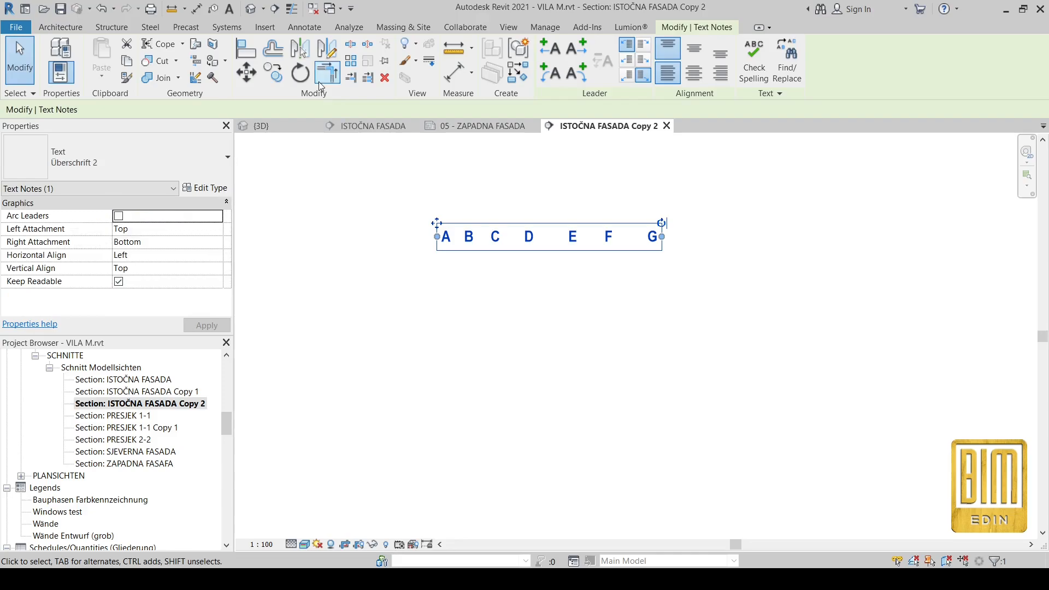
{"action": "left_click", "coordinate": [278, 71]}
{"action": "left_click", "coordinate": [475, 231]}
{"action": "left_click", "coordinate": [474, 288]}
{"action": "scroll", "coordinate": [477, 290], "scroll_direction": "up", "scroll_amount": 1}
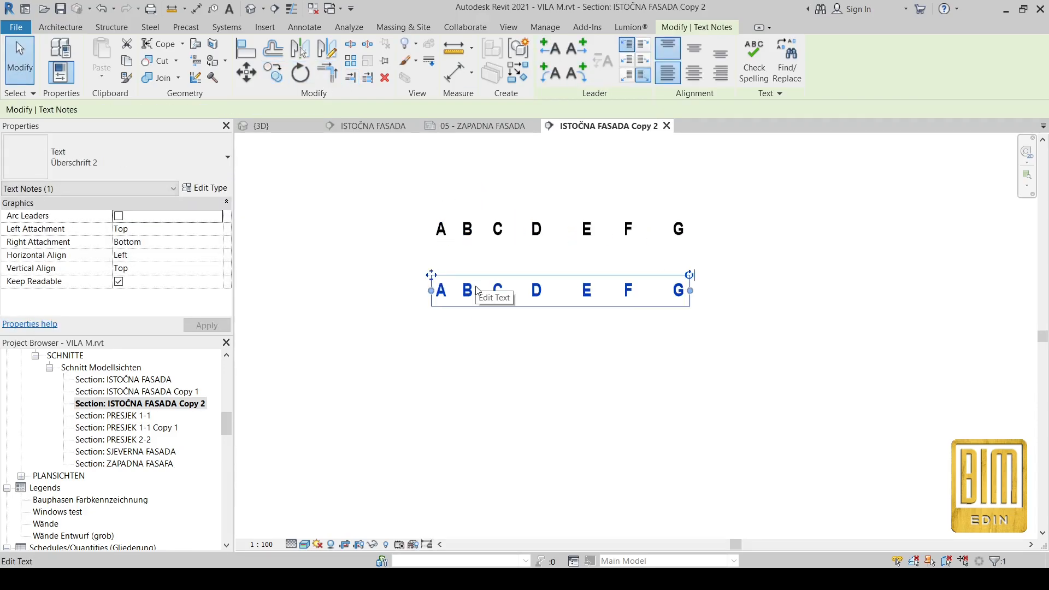
{"action": "scroll", "coordinate": [476, 290], "scroll_direction": "up", "scroll_amount": 1}
Step: Duplicate the copied note's text type under the name BIRDS TEST
{"action": "left_click", "coordinate": [205, 188]}
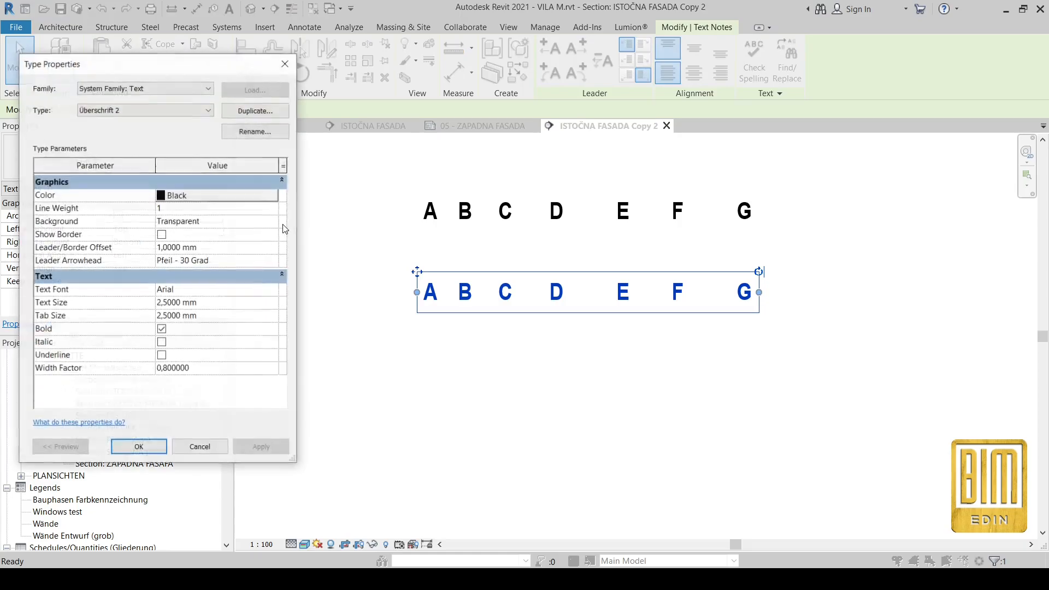
{"action": "left_click", "coordinate": [254, 111]}
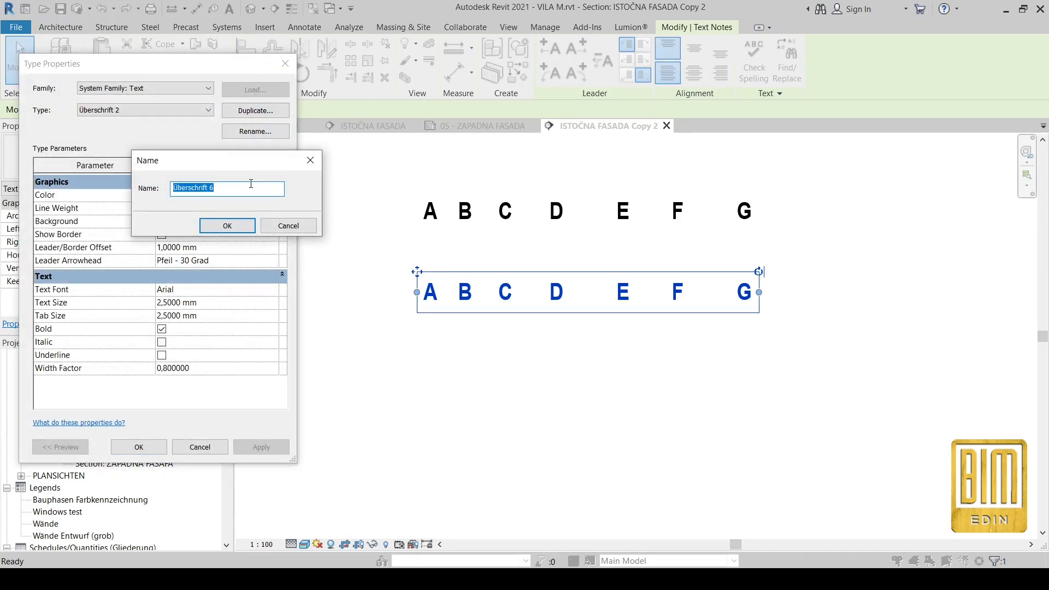
{"action": "type", "text": "BIRDS TEST"}
{"action": "left_click", "coordinate": [233, 227]}
Step: Set the text font of the BIRDS TEST type to Birds of a Feather and apply it to the lower note
{"action": "left_click", "coordinate": [206, 288]}
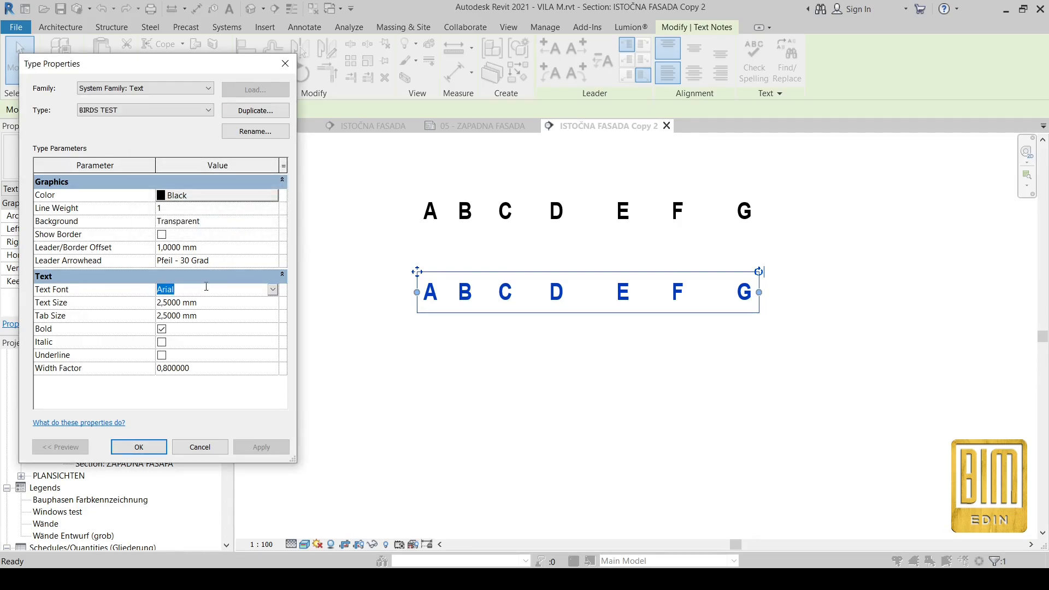
{"action": "type", "text": "Birds of a Feather"}
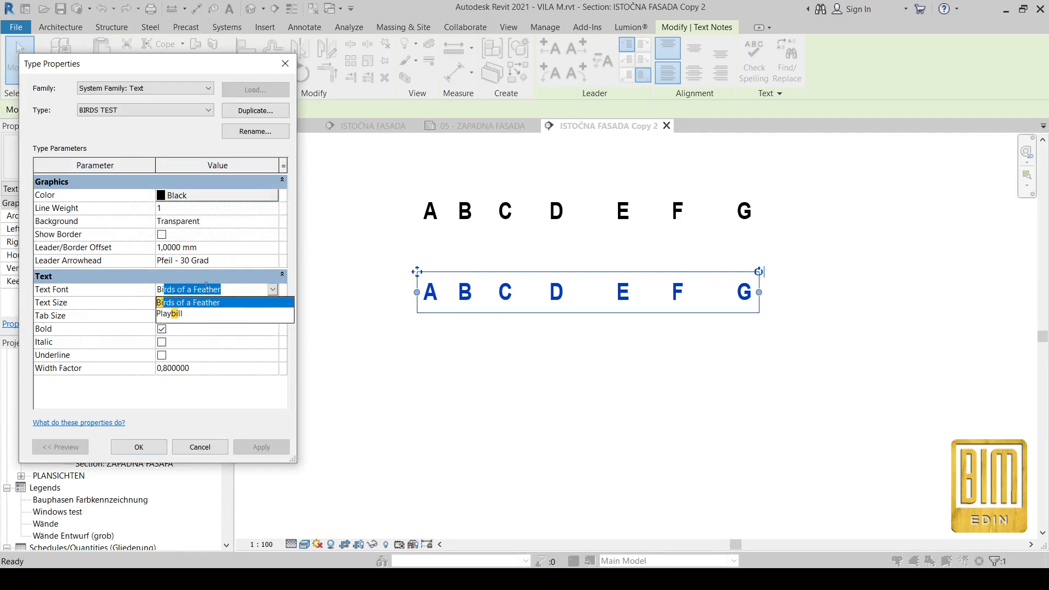
{"action": "key", "text": "Return"}
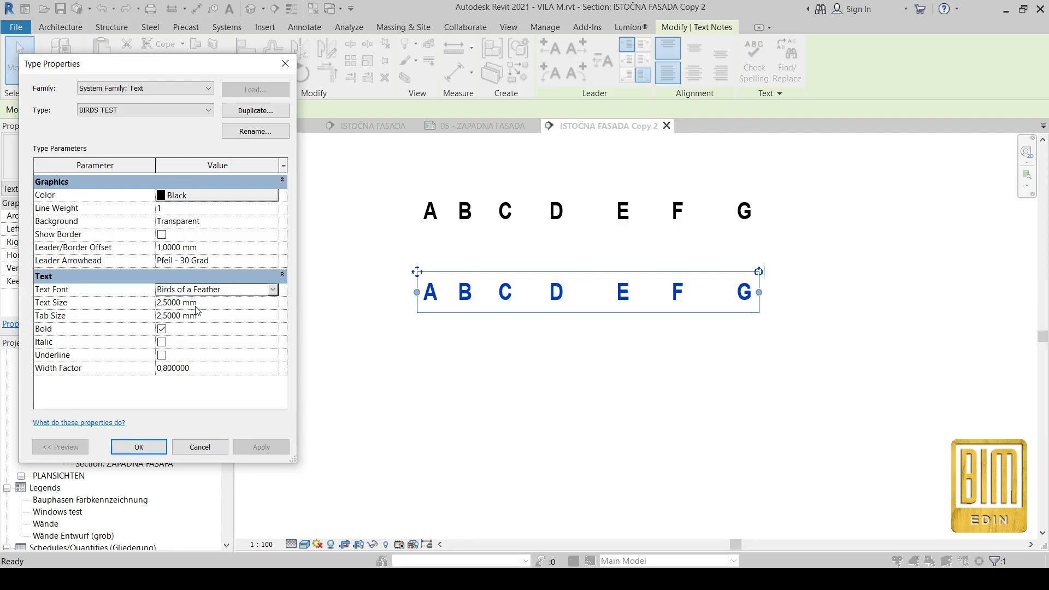
{"action": "left_click", "coordinate": [139, 447]}
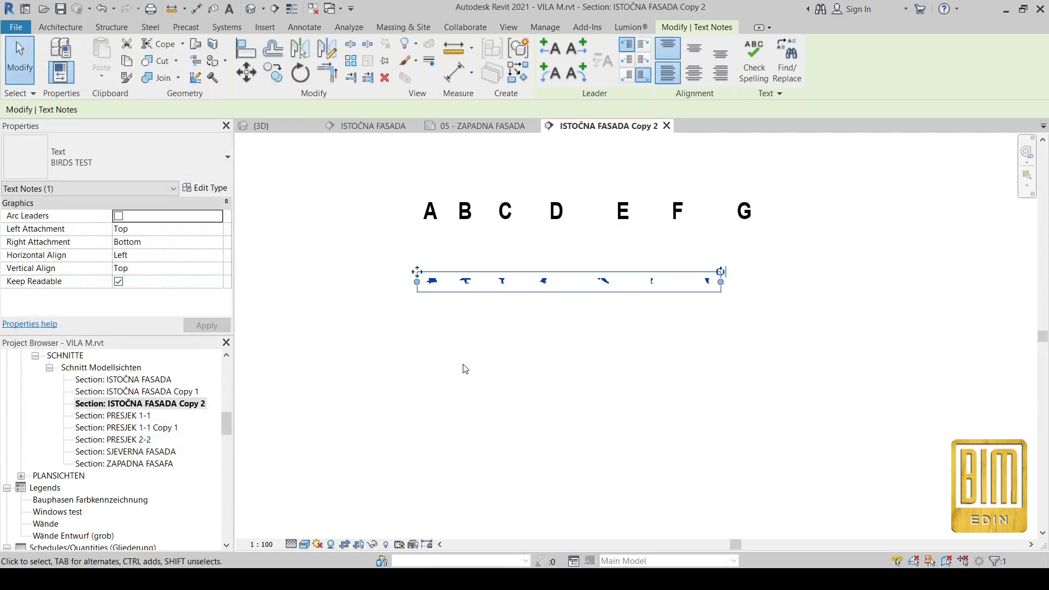
{"action": "left_click", "coordinate": [430, 283]}
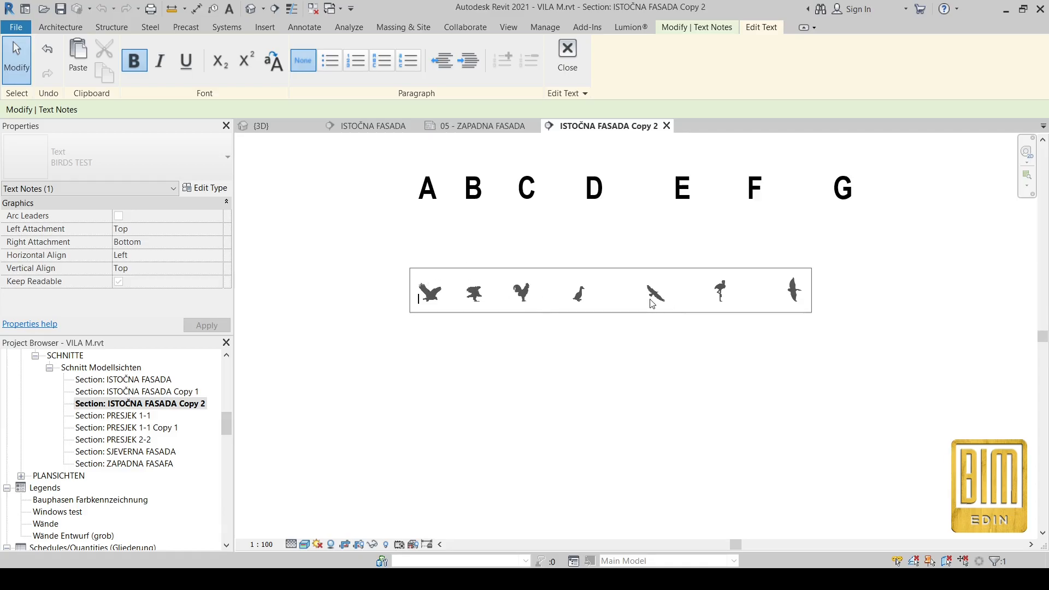
{"action": "left_click", "coordinate": [641, 346]}
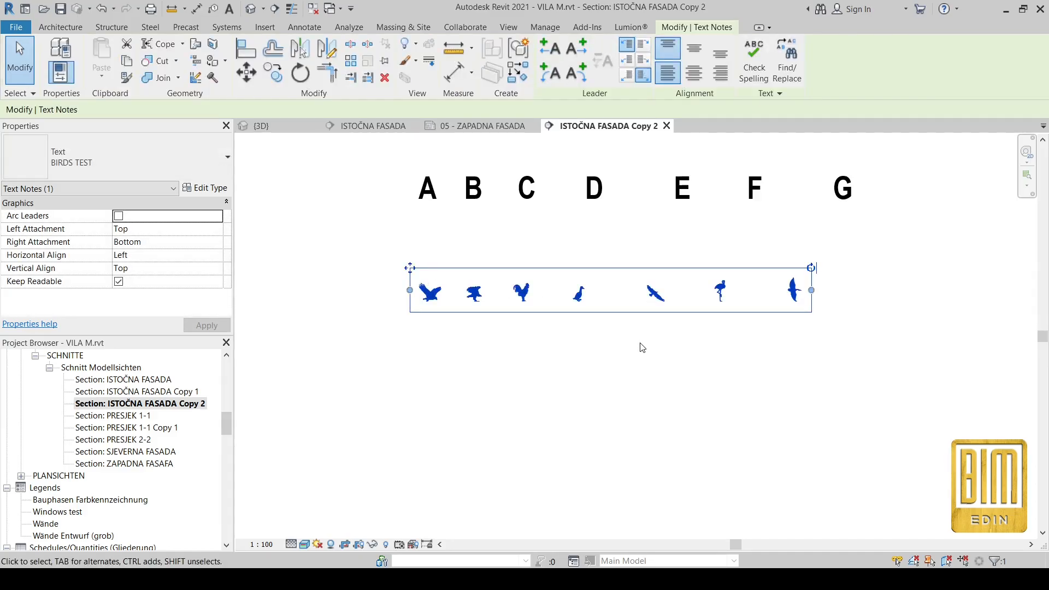
Step: Set the text size of the BIRDS TEST type to 5 mm and deselect the bird note
{"action": "left_click", "coordinate": [217, 190]}
{"action": "left_click", "coordinate": [223, 303]}
{"action": "type", "text": "5"}
{"action": "left_click", "coordinate": [139, 447]}
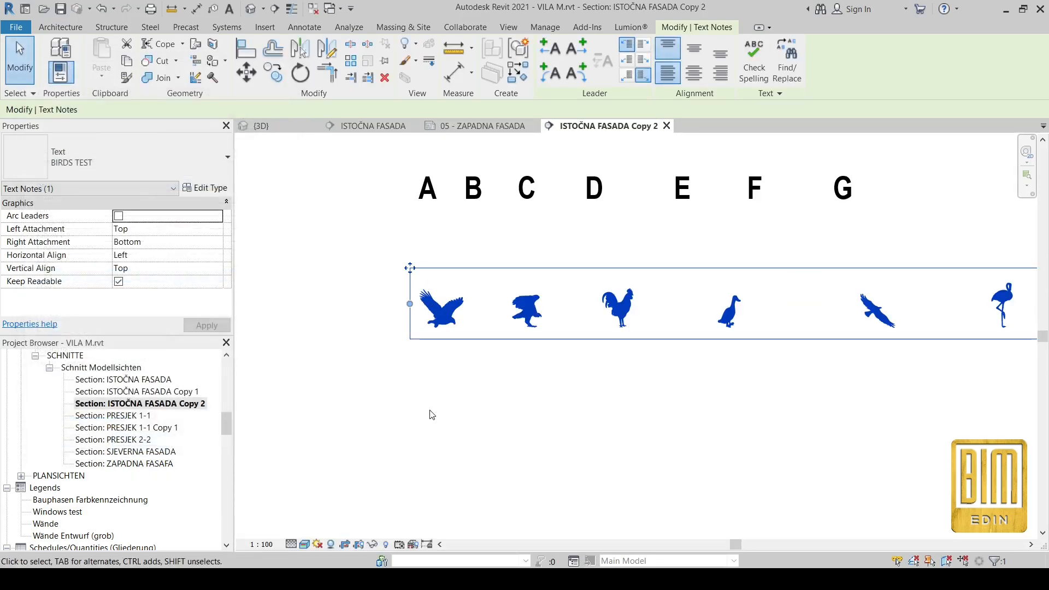
{"action": "scroll", "coordinate": [432, 415], "scroll_direction": "down", "scroll_amount": 3}
{"action": "left_click", "coordinate": [703, 341]}
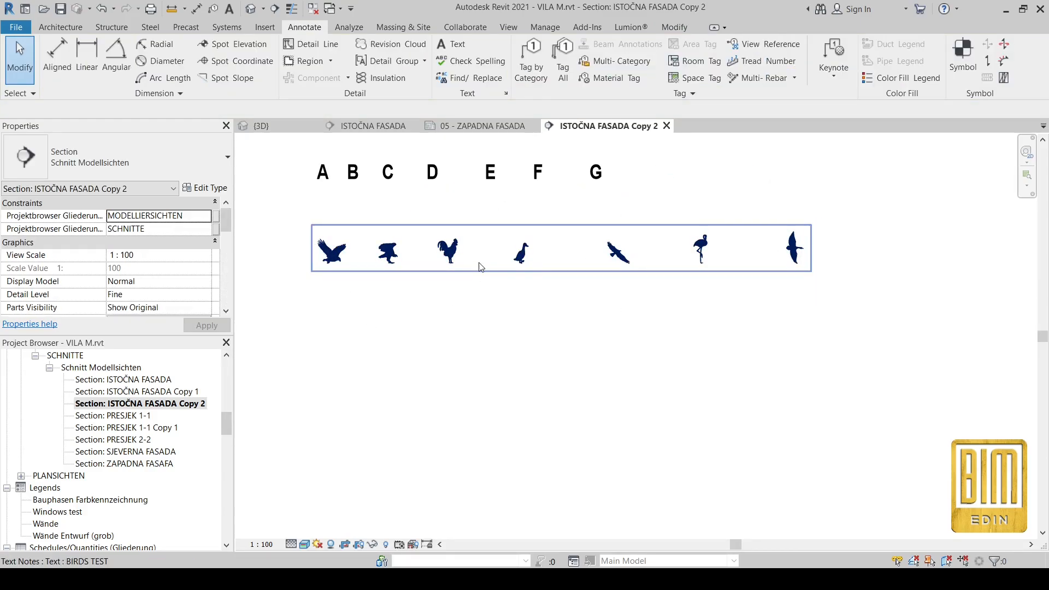
Step: Copy the bird text note to a position straight below the original bird row
{"action": "left_click", "coordinate": [496, 265]}
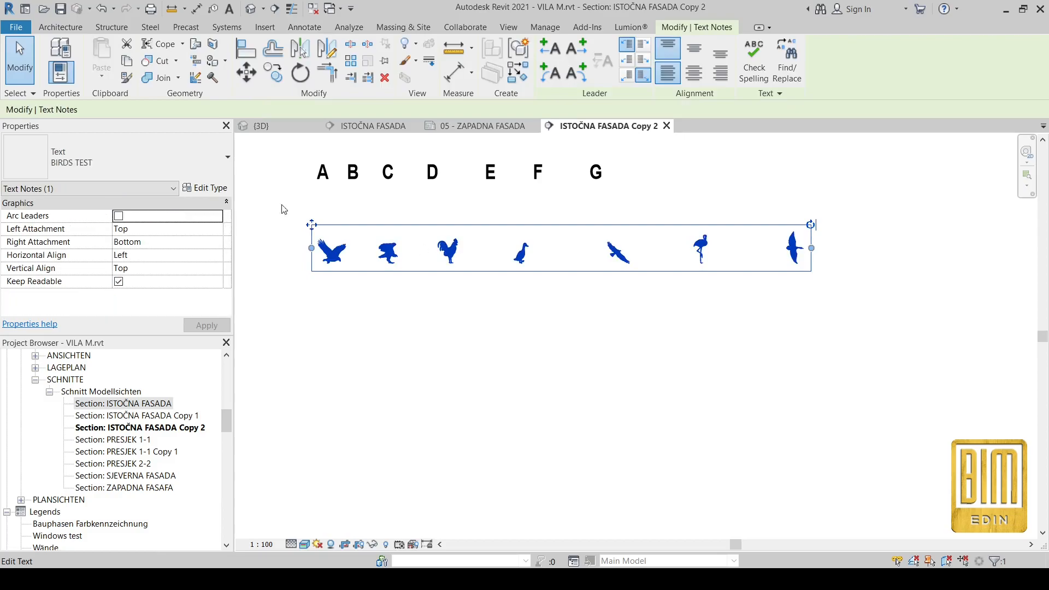
{"action": "left_click", "coordinate": [274, 73]}
{"action": "left_click", "coordinate": [491, 247]}
{"action": "left_click", "coordinate": [339, 324]}
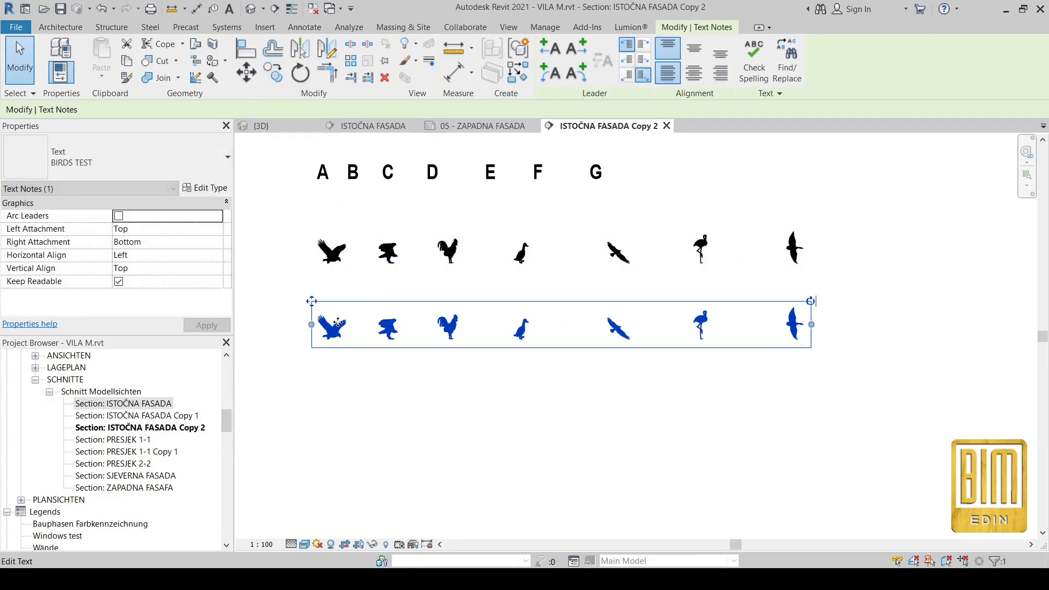
Step: Duplicate the copied bird note's text type under the name BIRDS TEST 2
{"action": "left_click", "coordinate": [203, 188]}
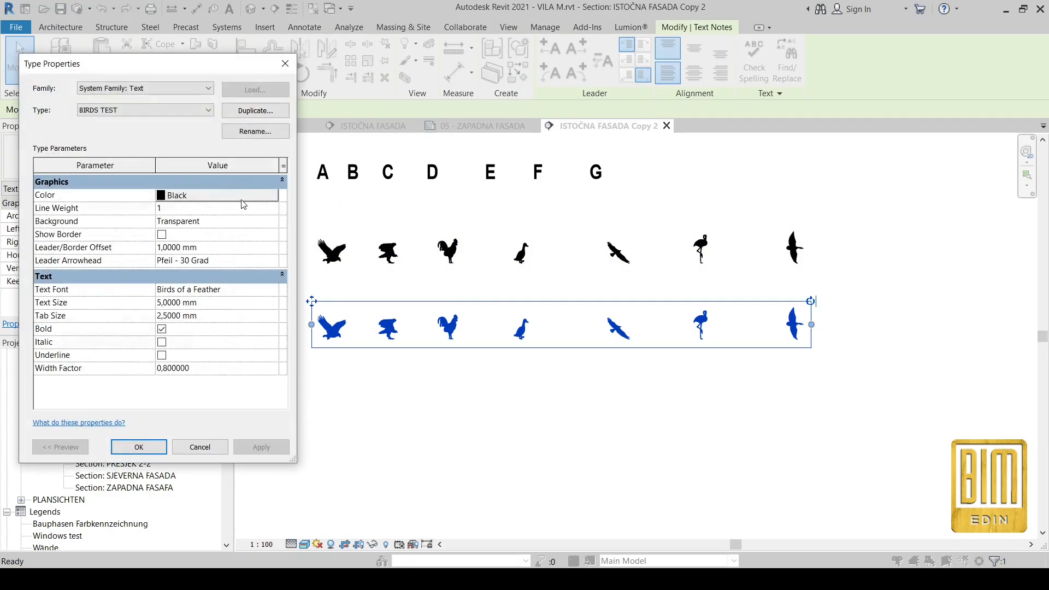
{"action": "left_click", "coordinate": [255, 110]}
{"action": "left_click", "coordinate": [226, 226]}
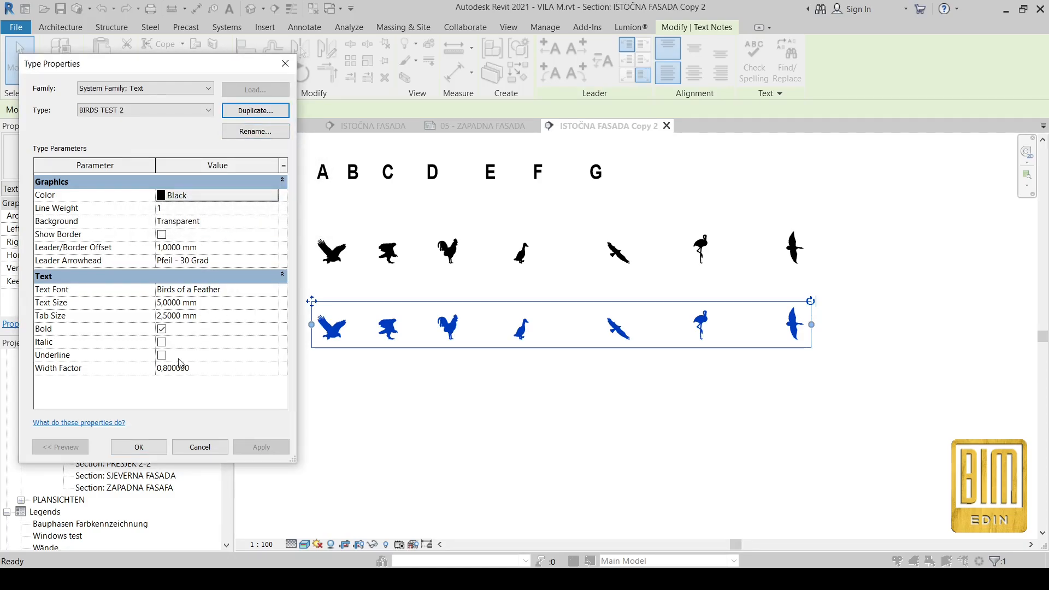
{"action": "left_click", "coordinate": [139, 447]}
Step: Replace the first two birds in the copied row with the lowercase letters a and b
{"action": "double_click", "coordinate": [348, 333]}
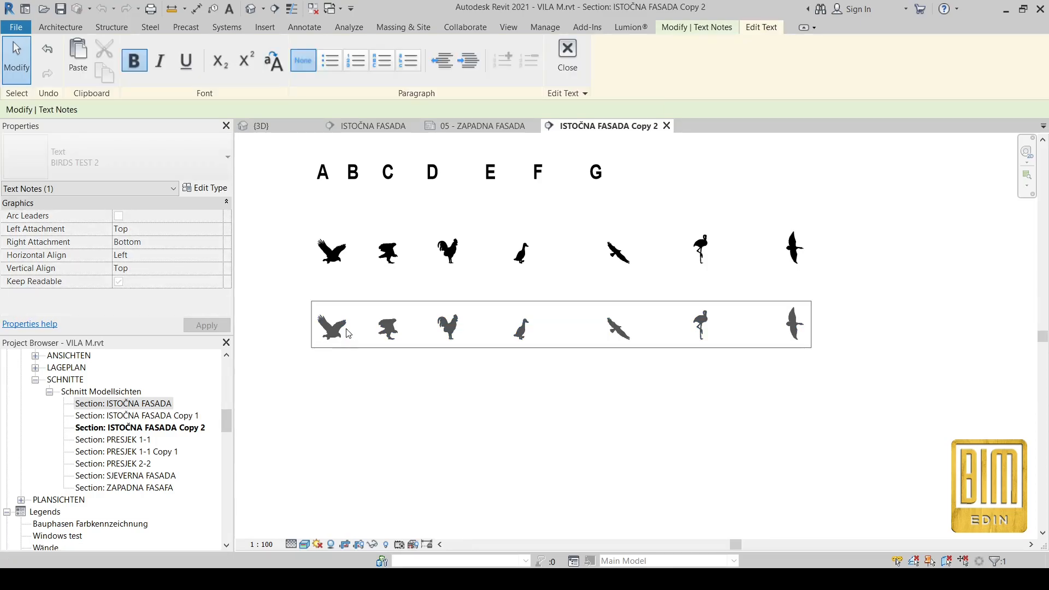
{"action": "key", "text": "BackSpace"}
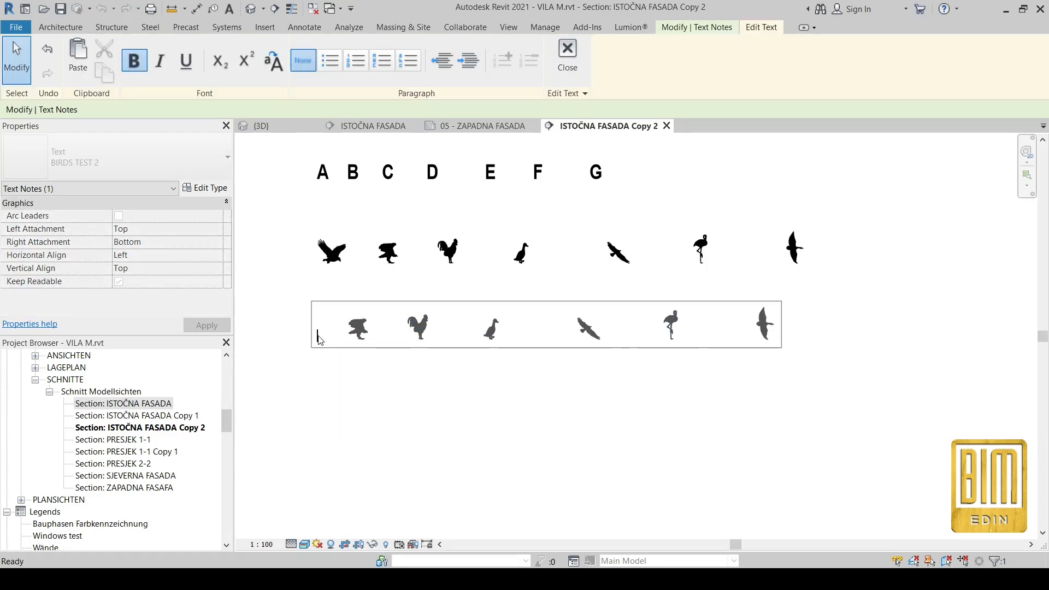
{"action": "key", "text": "Caps_Lock"}
{"action": "type", "text": "a"}
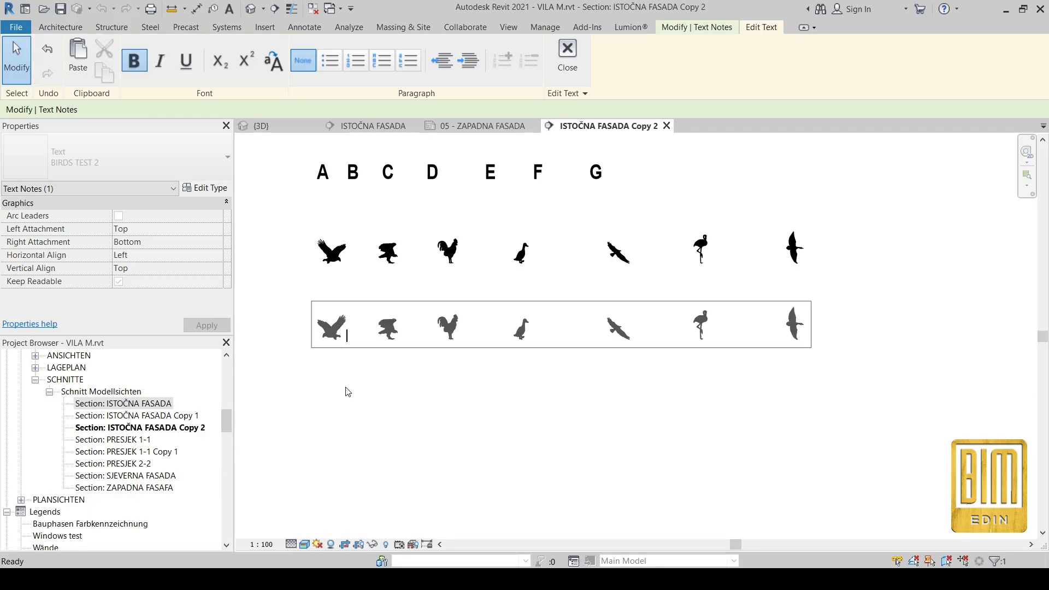
{"action": "double_click", "coordinate": [387, 330]}
{"action": "key", "text": "Delete"}
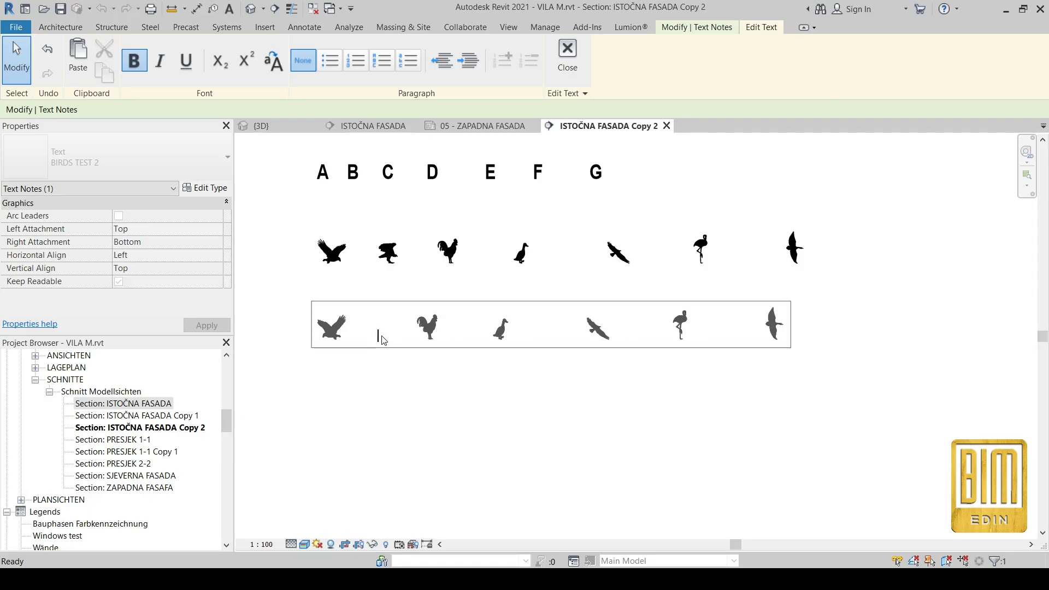
{"action": "type", "text": "b"}
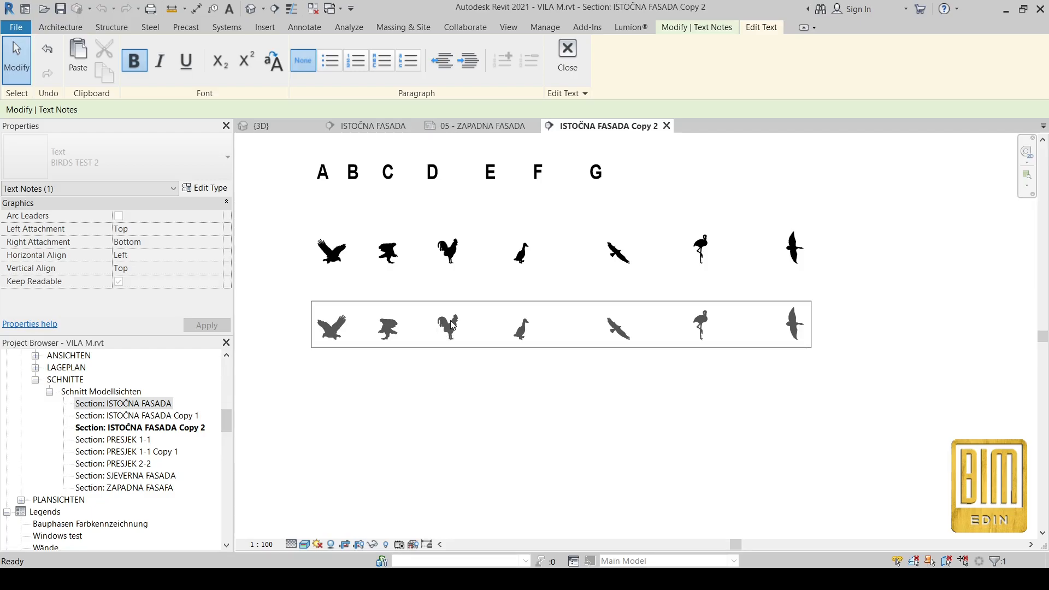
Step: Replace the rooster and the duck in the copied row with the lowercase letters c and d
{"action": "scroll", "coordinate": [443, 306], "scroll_direction": "up", "scroll_amount": 4}
{"action": "middle_click_drag", "start_coordinate": [473, 253], "coordinate": [478, 324]}
{"action": "scroll", "coordinate": [600, 374], "scroll_direction": "down", "scroll_amount": 2}
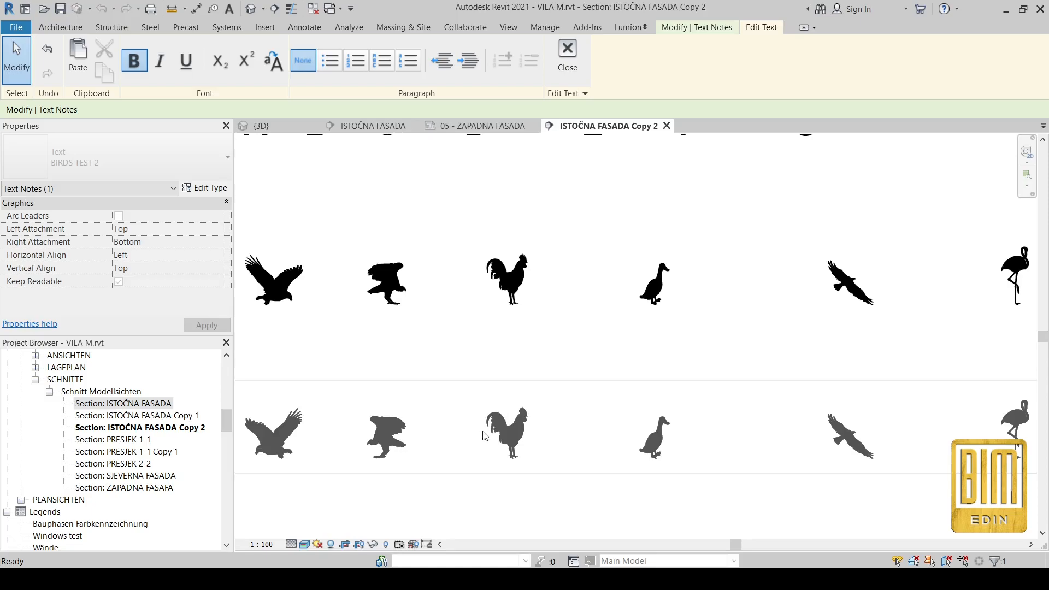
{"action": "scroll", "coordinate": [484, 435], "scroll_direction": "up", "scroll_amount": 1}
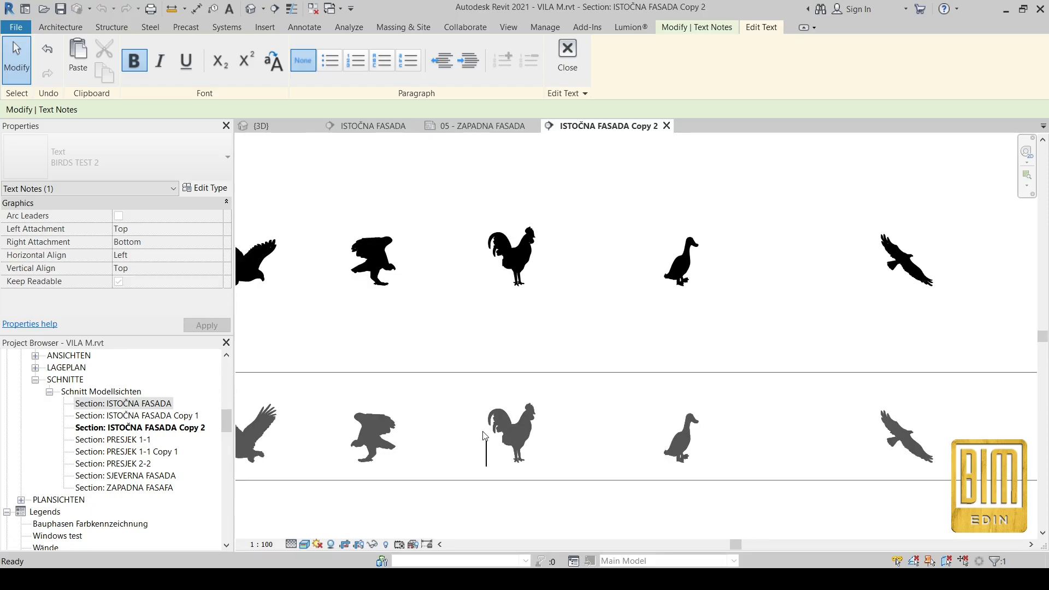
{"action": "key", "text": "Delete"}
{"action": "type", "text": "D"}
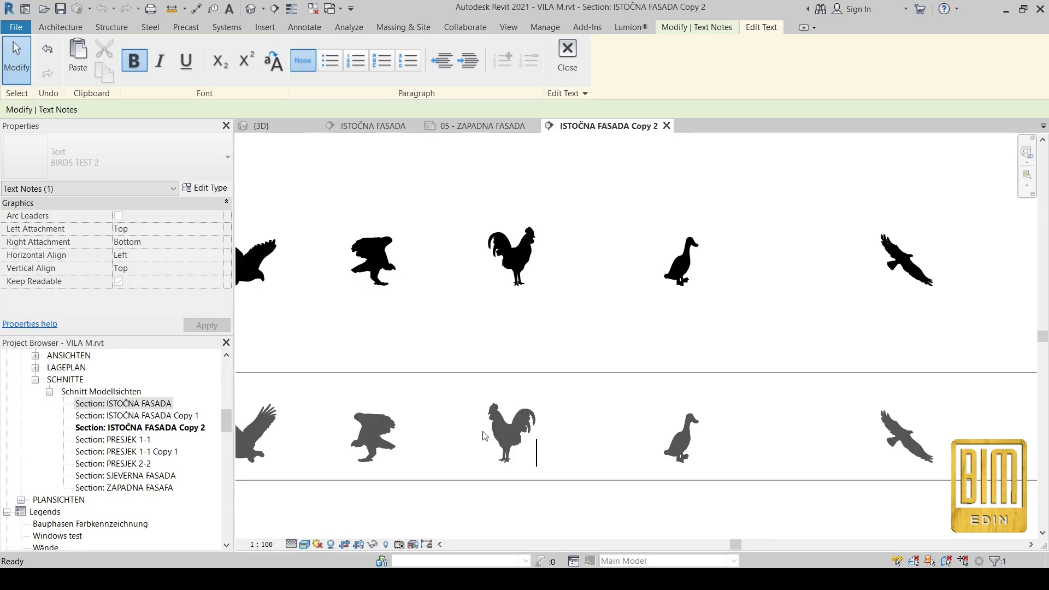
{"action": "left_click", "coordinate": [668, 450]}
{"action": "key", "text": "Delete"}
{"action": "type", "text": "E"}
{"action": "key", "text": "Home"}
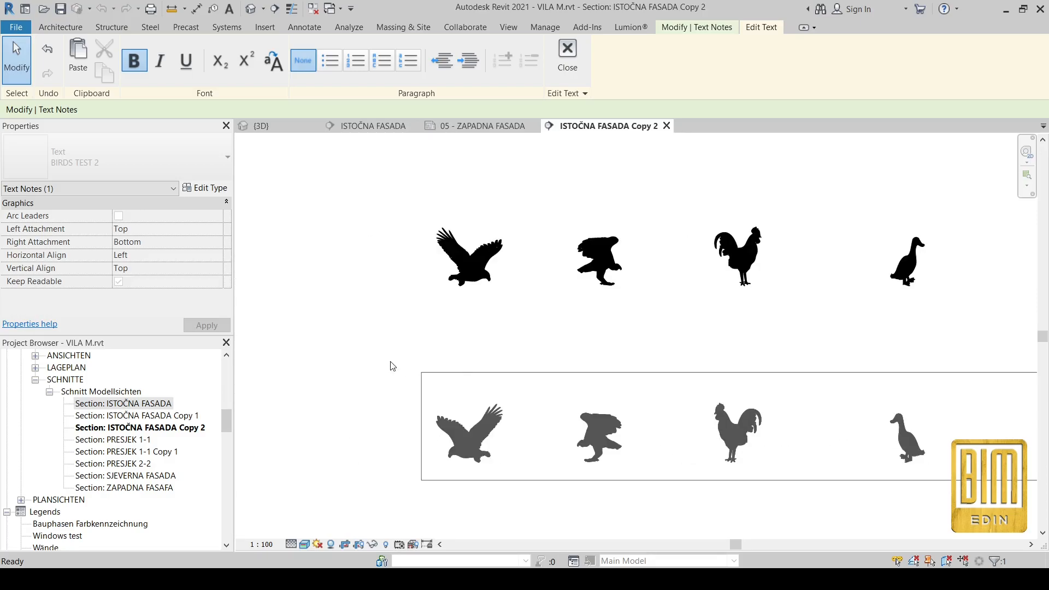
Step: Replace the fifth bird in the copied row with a lowercase e and finish editing the note
{"action": "scroll", "coordinate": [403, 365], "scroll_direction": "down", "scroll_amount": 5}
{"action": "scroll", "coordinate": [904, 418], "scroll_direction": "up", "scroll_amount": 3}
{"action": "scroll", "coordinate": [713, 368], "scroll_direction": "up", "scroll_amount": 1}
{"action": "left_click", "coordinate": [649, 393]}
{"action": "left_click", "coordinate": [516, 281]}
{"action": "scroll", "coordinate": [414, 322], "scroll_direction": "down", "scroll_amount": 2}
{"action": "scroll", "coordinate": [802, 373], "scroll_direction": "up", "scroll_amount": 2}
{"action": "double_click", "coordinate": [794, 379]}
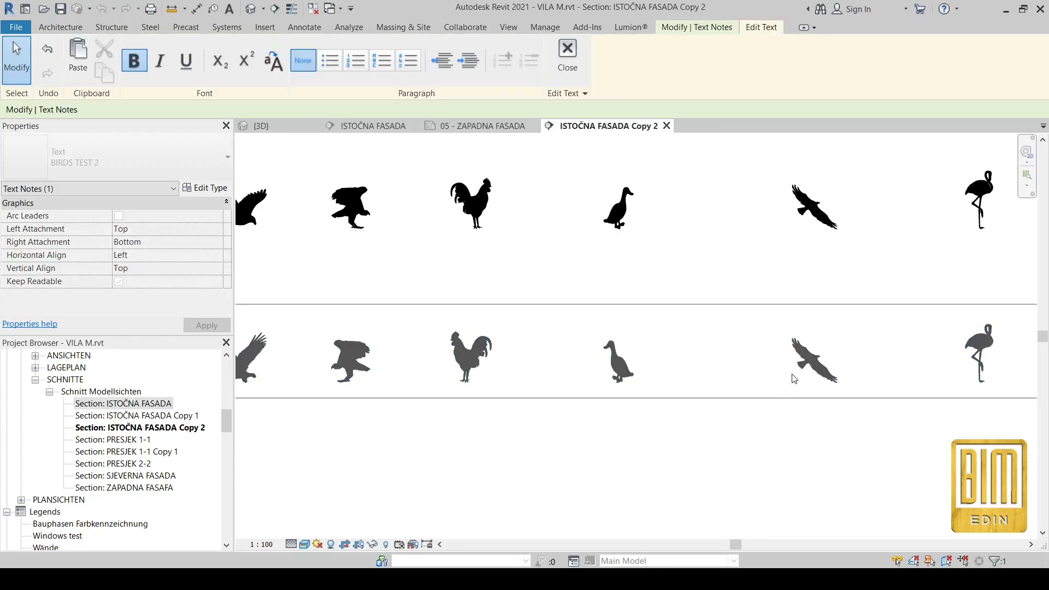
{"action": "key", "text": "Delete"}
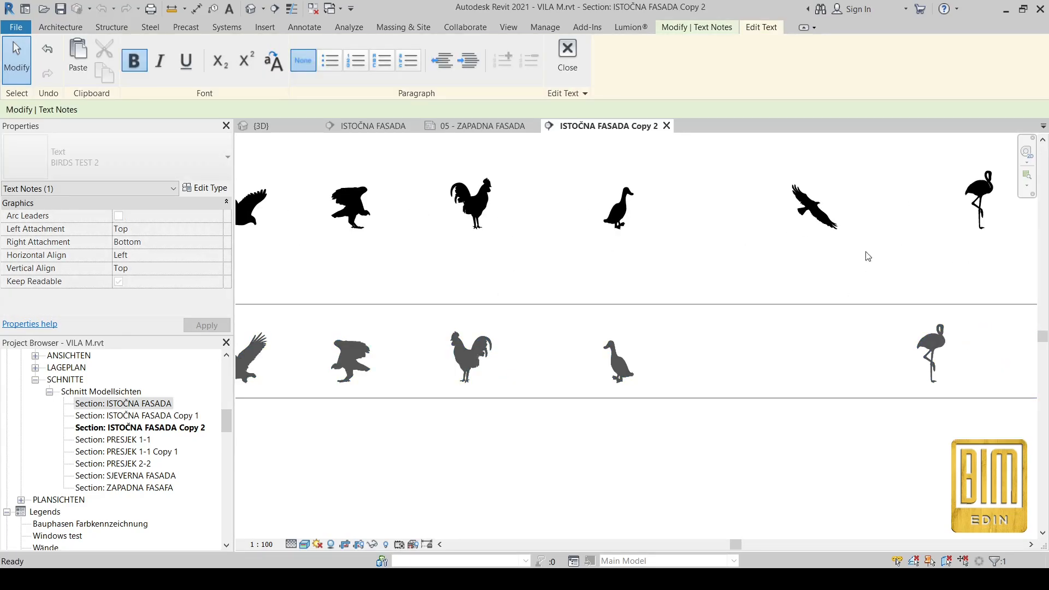
{"action": "scroll", "coordinate": [879, 229], "scroll_direction": "up", "scroll_amount": 2}
{"action": "key", "text": "ctrl+z"}
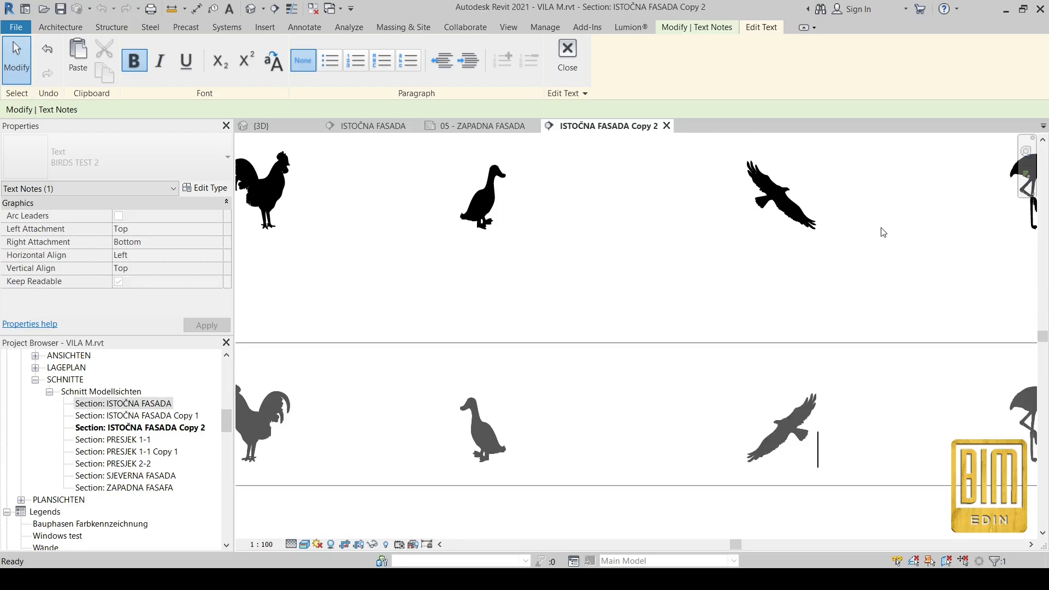
{"action": "left_click", "coordinate": [529, 309]}
{"action": "scroll", "coordinate": [529, 307], "scroll_direction": "down", "scroll_amount": 2}
{"action": "left_click", "coordinate": [755, 465]}
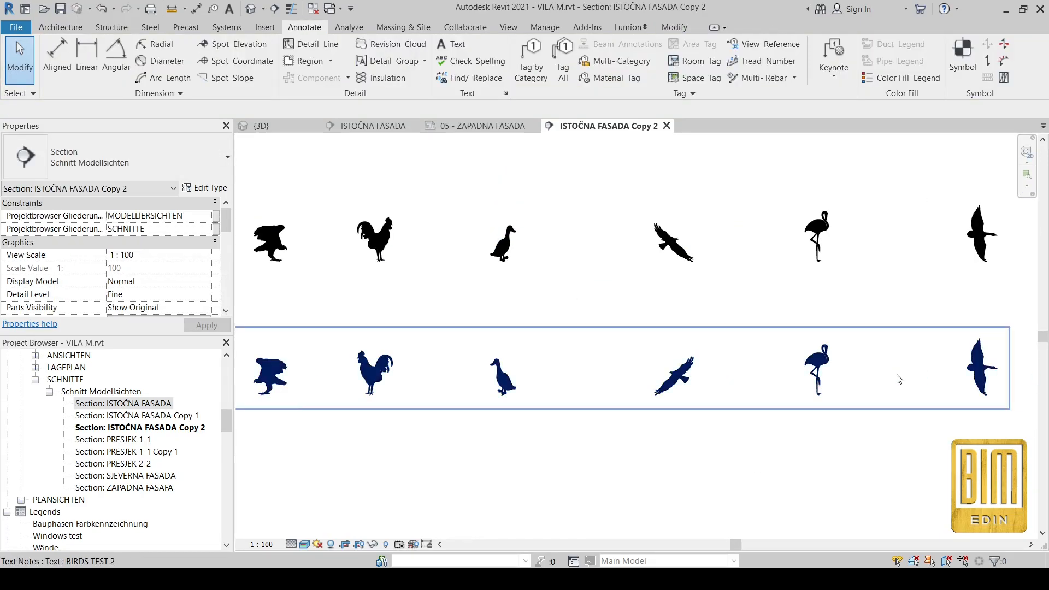
Step: Reopen the lower bird note for editing and replace the flamingo with a lowercase f
{"action": "scroll", "coordinate": [819, 399], "scroll_direction": "up", "scroll_amount": 2}
{"action": "mouse_move", "coordinate": [819, 399]}
{"action": "middle_mouse_down"}
{"action": "mouse_move", "coordinate": [801, 445]}
{"action": "mouse_move", "coordinate": [764, 454]}
{"action": "middle_mouse_up"}
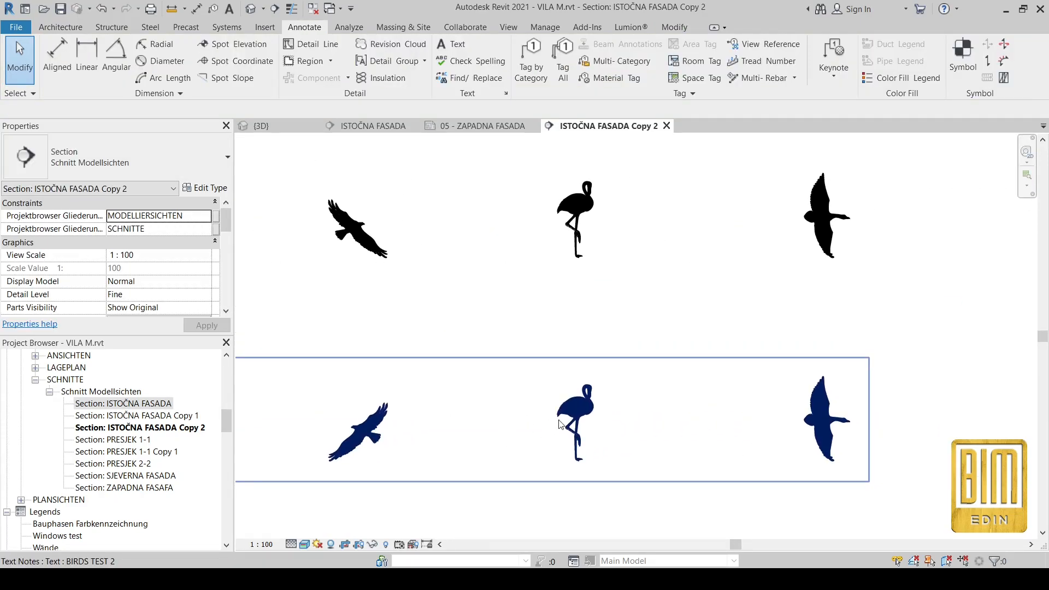
{"action": "left_click", "coordinate": [764, 454]}
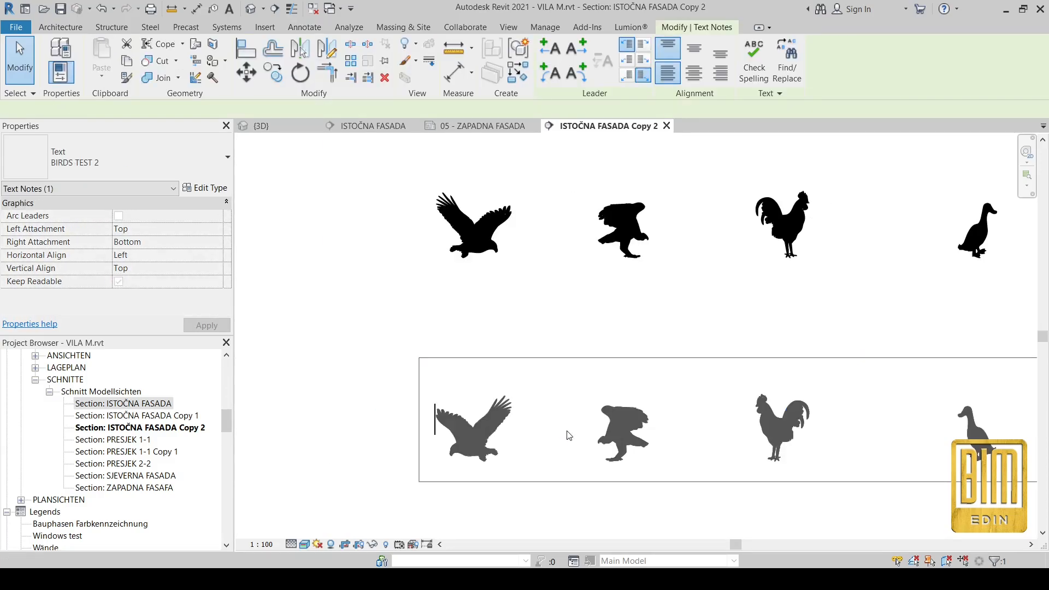
{"action": "double_click", "coordinate": [438, 407]}
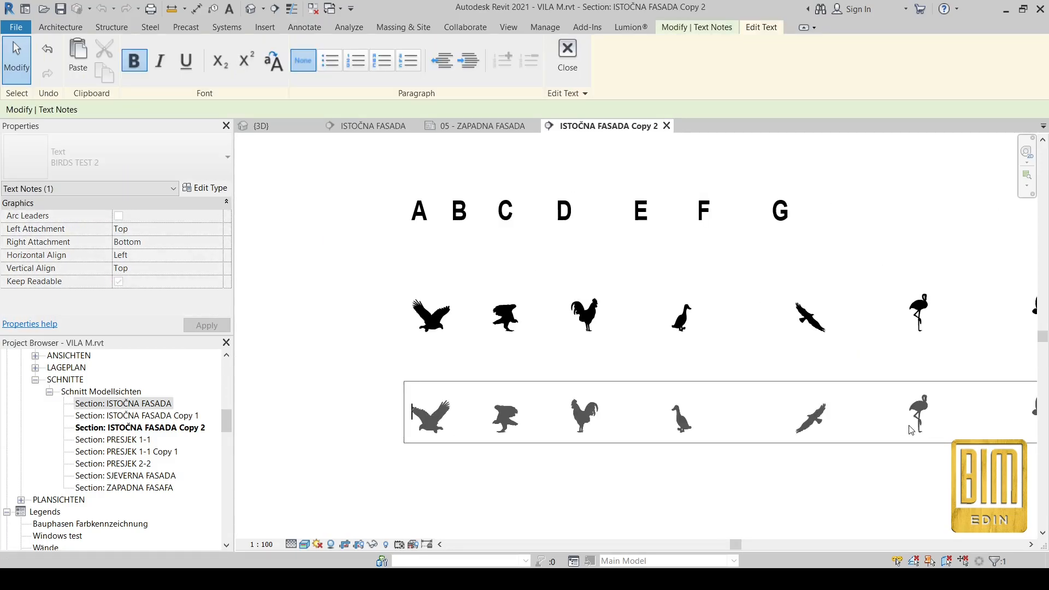
{"action": "middle_click_drag", "start_coordinate": [934, 430], "coordinate": [678, 384]}
{"action": "scroll", "coordinate": [678, 384], "scroll_direction": "up", "scroll_amount": 2}
{"action": "scroll", "coordinate": [695, 226], "scroll_direction": "up", "scroll_amount": 2}
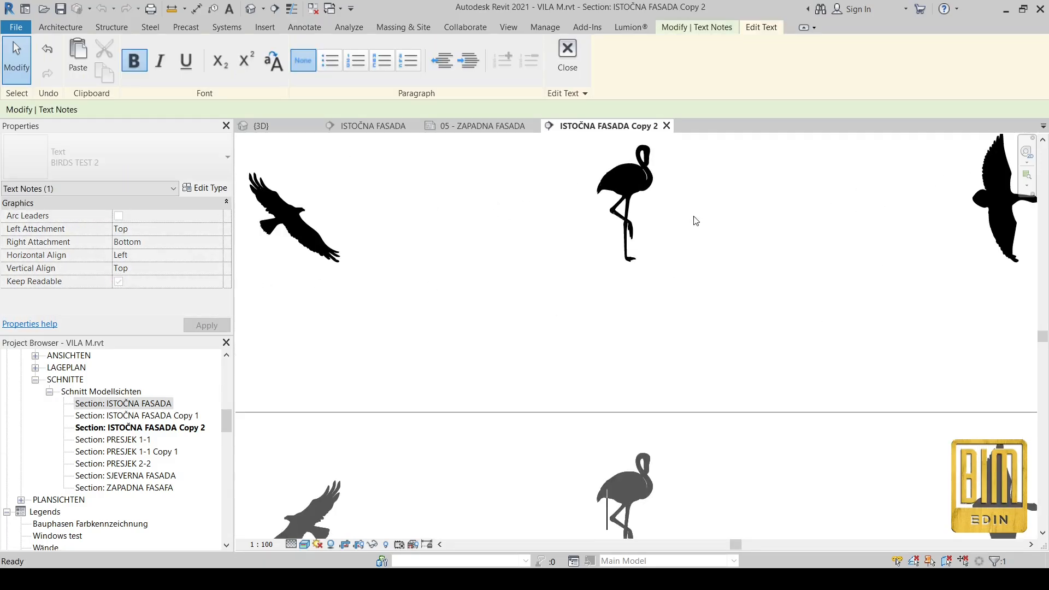
{"action": "scroll", "coordinate": [696, 221], "scroll_direction": "down", "scroll_amount": 1}
{"action": "key", "text": "BackSpace"}
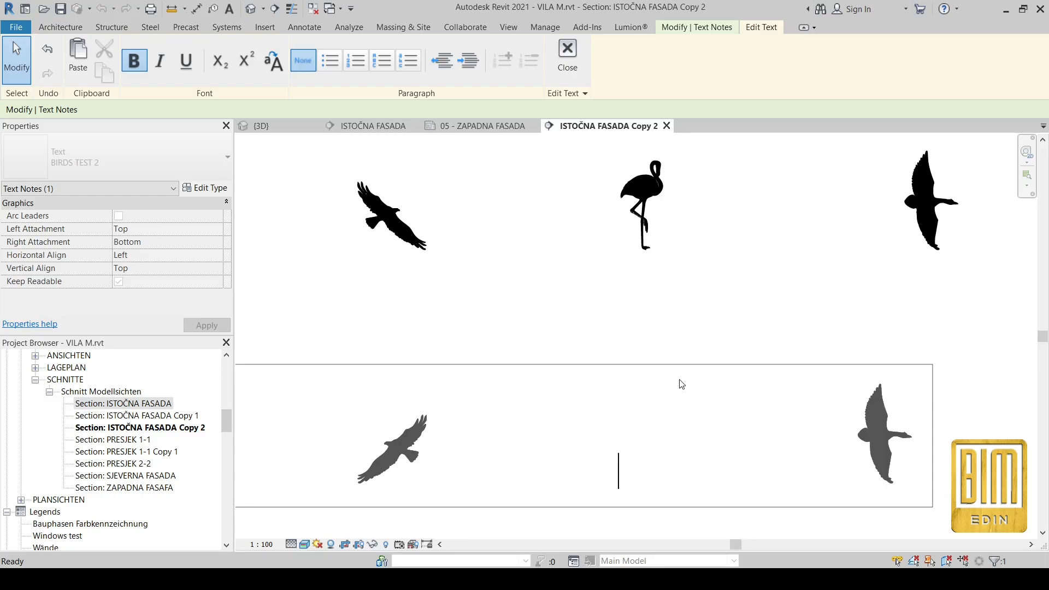
{"action": "key", "text": "ctrl+z"}
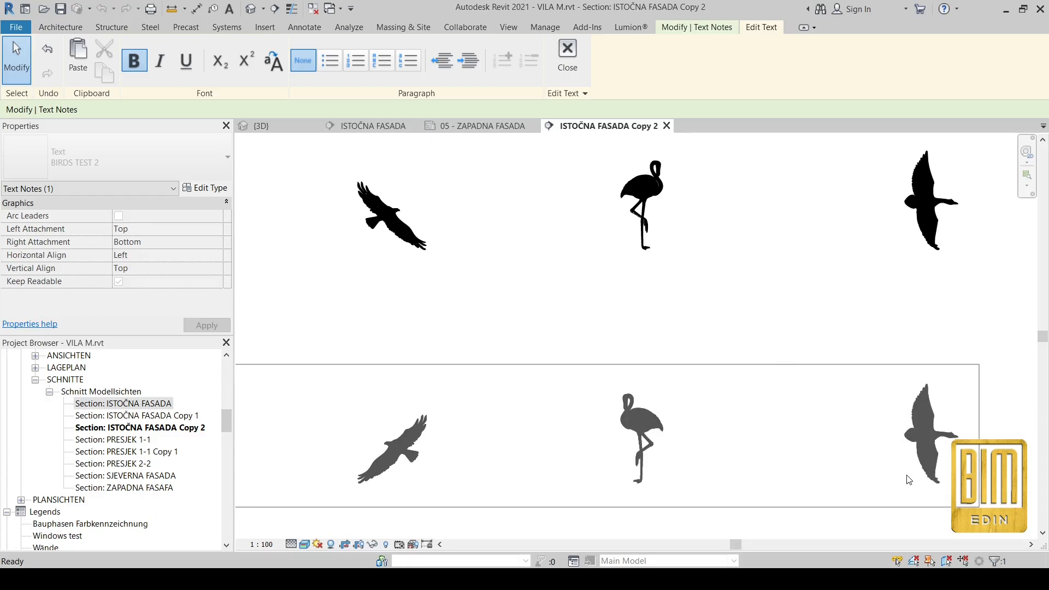
Step: Replace the last bird in the lower row with a lowercase g, then finish and deselect the note
{"action": "key", "text": "Delete"}
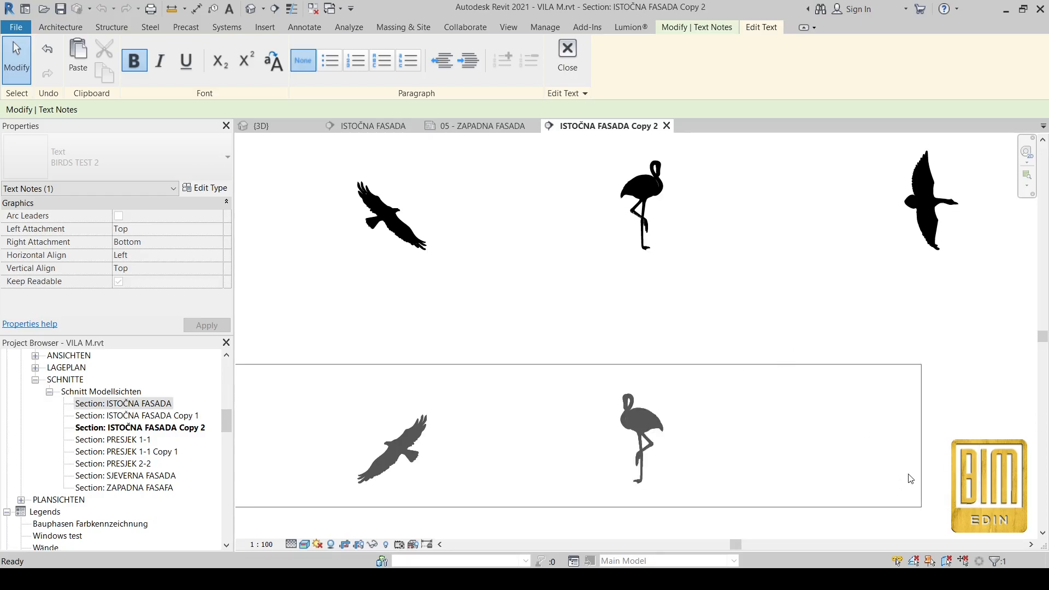
{"action": "key", "text": "ctrl+z"}
{"action": "left_click", "coordinate": [856, 287]}
{"action": "scroll", "coordinate": [782, 426], "scroll_direction": "down", "scroll_amount": 3}
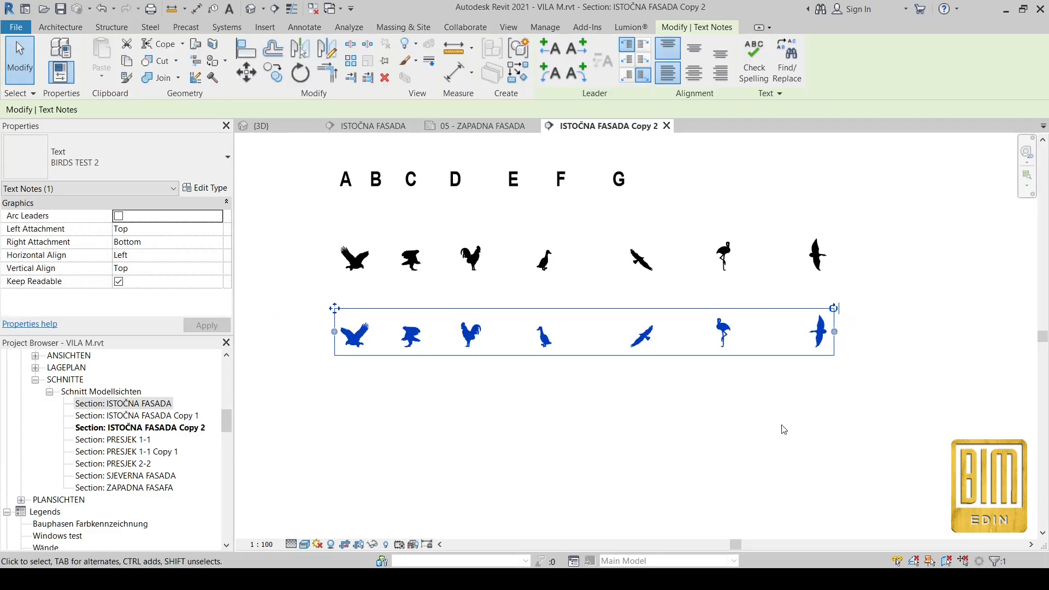
{"action": "left_click", "coordinate": [782, 426]}
Step: Copy the lowercase bird note straight down by about 110 cm
{"action": "left_click", "coordinate": [537, 351]}
{"action": "key", "text": "c"}
{"action": "key", "text": "o"}
{"action": "left_click", "coordinate": [354, 338]}
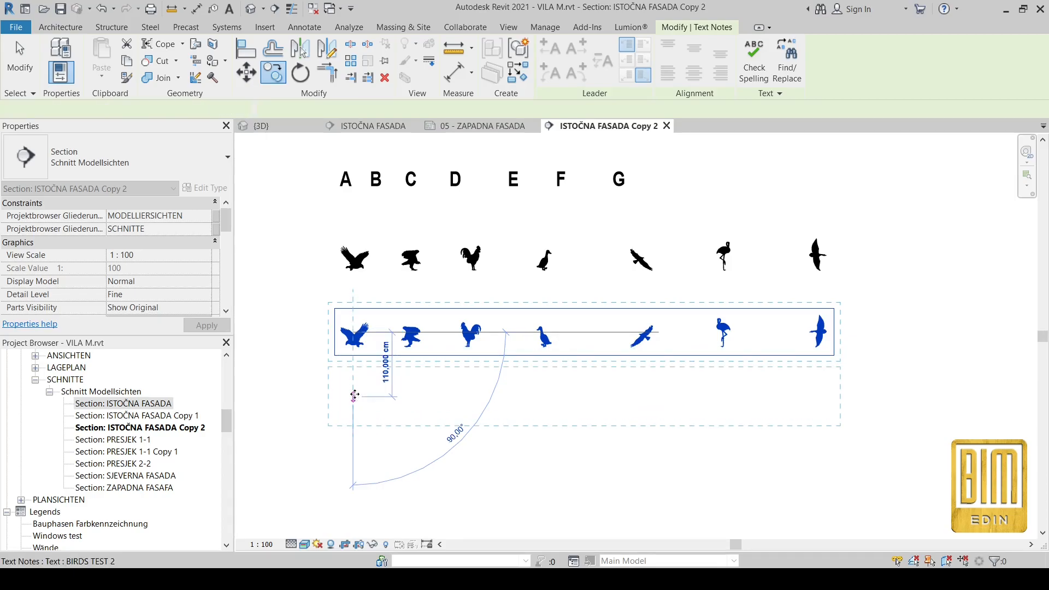
{"action": "left_click", "coordinate": [355, 399]}
{"action": "scroll", "coordinate": [379, 354], "scroll_direction": "up", "scroll_amount": 2}
{"action": "scroll", "coordinate": [436, 382], "scroll_direction": "down", "scroll_amount": 3}
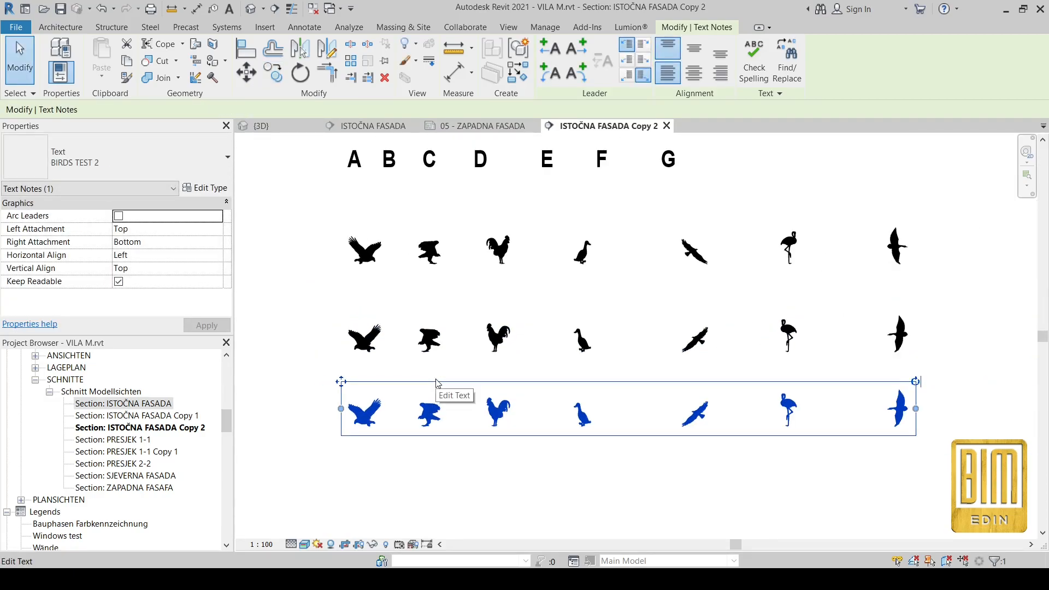
Step: Match the copied lower bird note to the text type of the uppercase letter row
{"action": "left_click", "coordinate": [127, 77]}
{"action": "left_click", "coordinate": [387, 160]}
{"action": "left_click", "coordinate": [445, 425]}
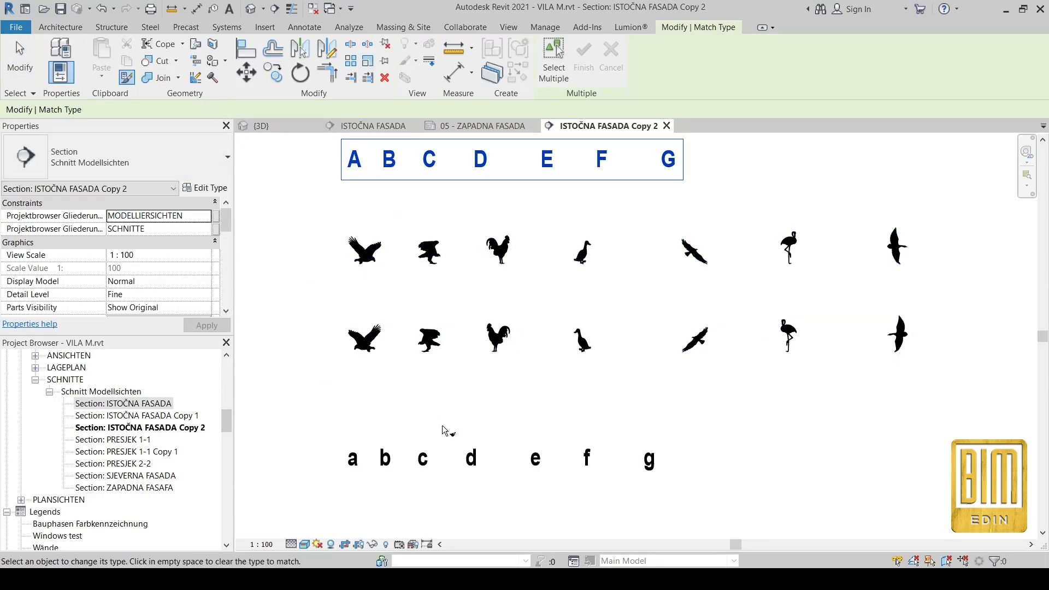
{"action": "key", "text": "Escape"}
Step: Move the lowercase letter note up to sit just below the lower bird row and deselect it
{"action": "left_click", "coordinate": [485, 410]}
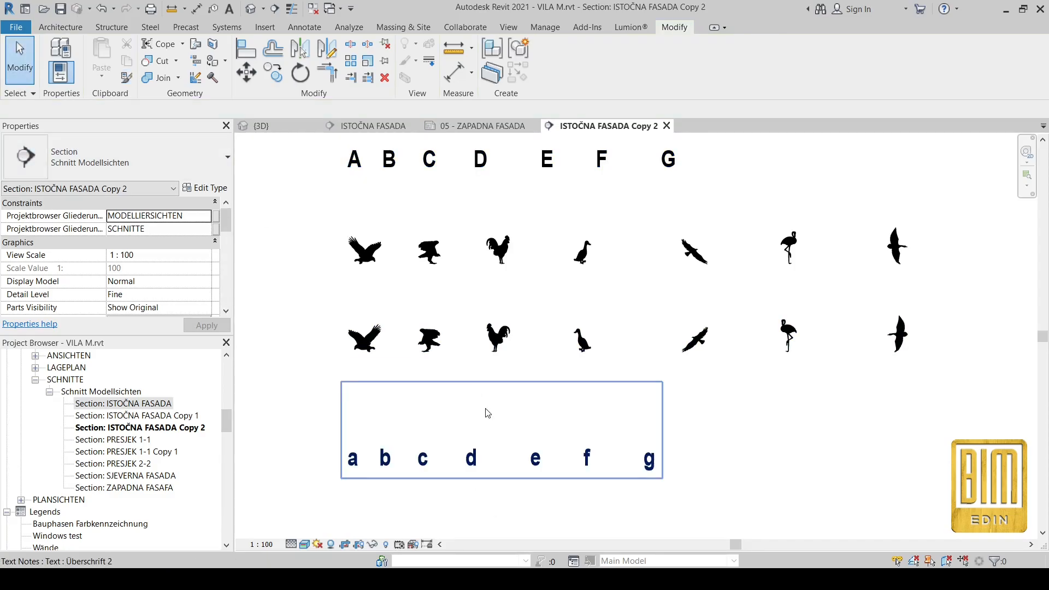
{"action": "left_click", "coordinate": [368, 420]}
{"action": "left_click_drag", "start_coordinate": [341, 381], "coordinate": [341, 324]}
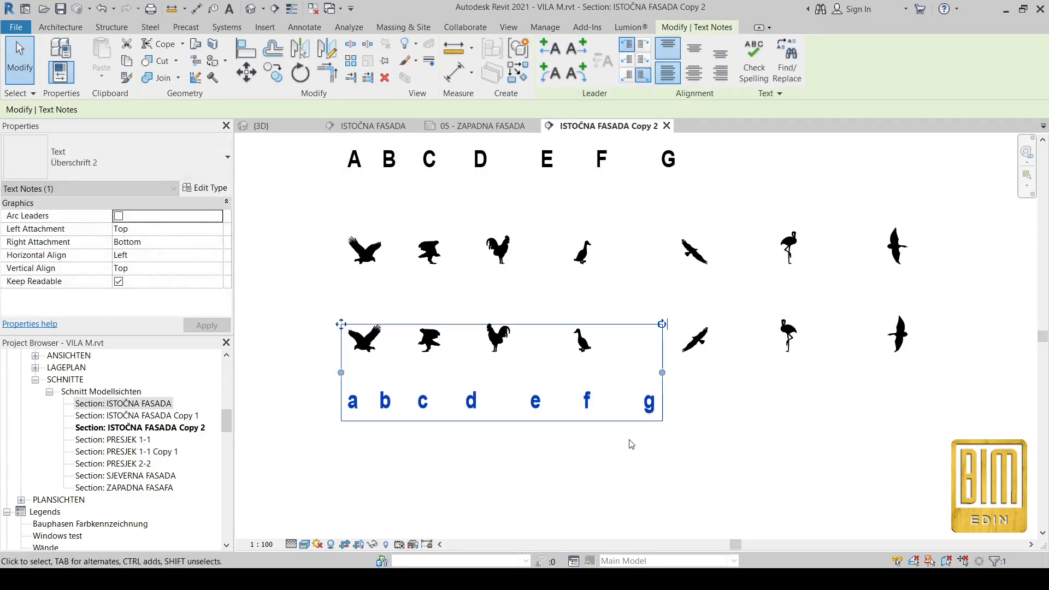
{"action": "left_click", "coordinate": [305, 351]}
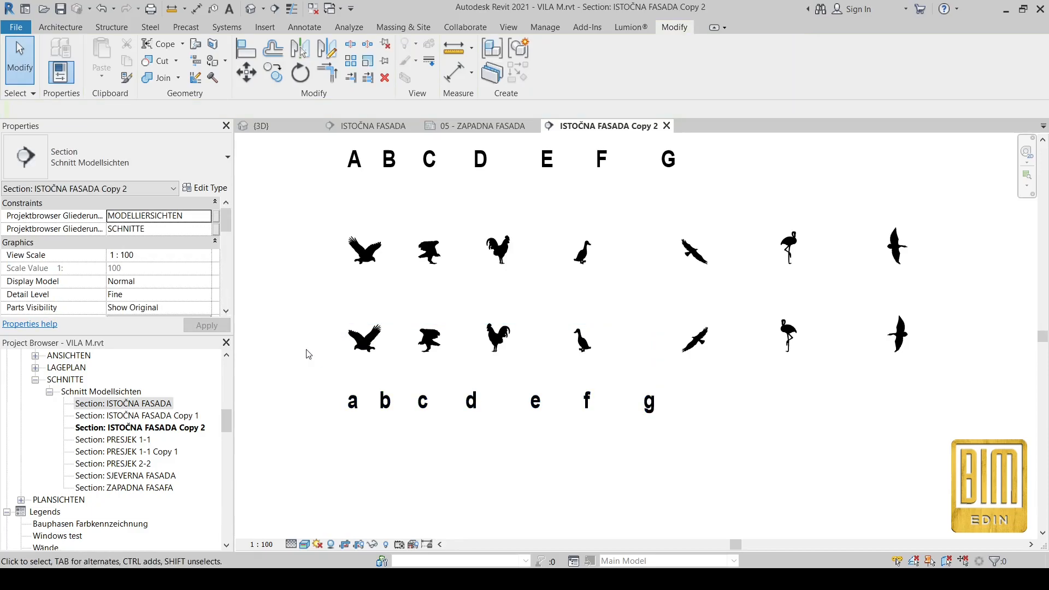
{"action": "left_click", "coordinate": [832, 328]}
Step: Open the section PRESJEK 1-1 and delete the three-bird text note in the sky beside grid D
{"action": "double_click", "coordinate": [116, 442]}
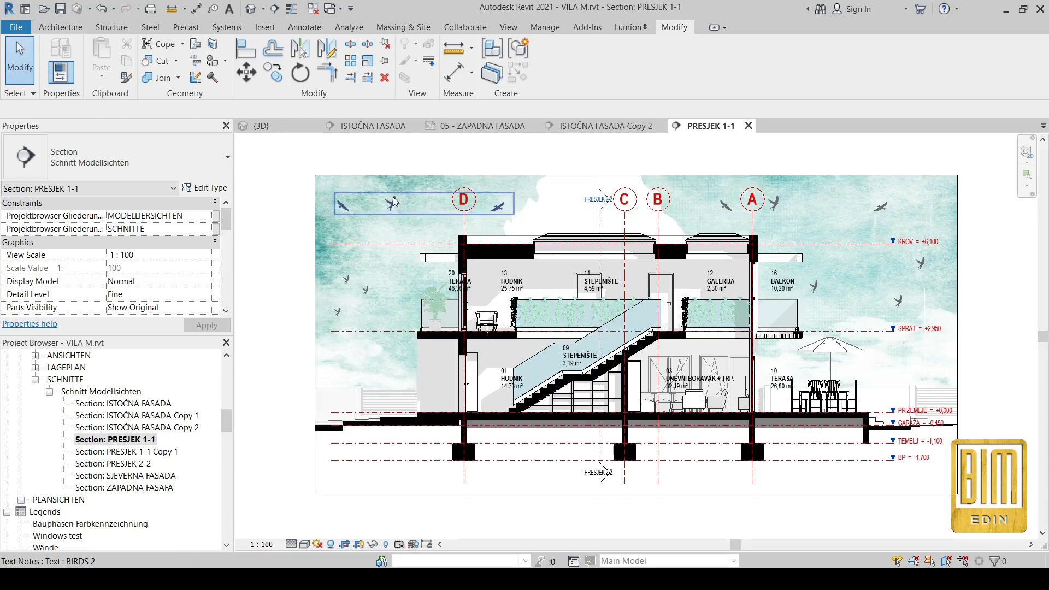
{"action": "scroll", "coordinate": [409, 211], "scroll_direction": "up", "scroll_amount": 3}
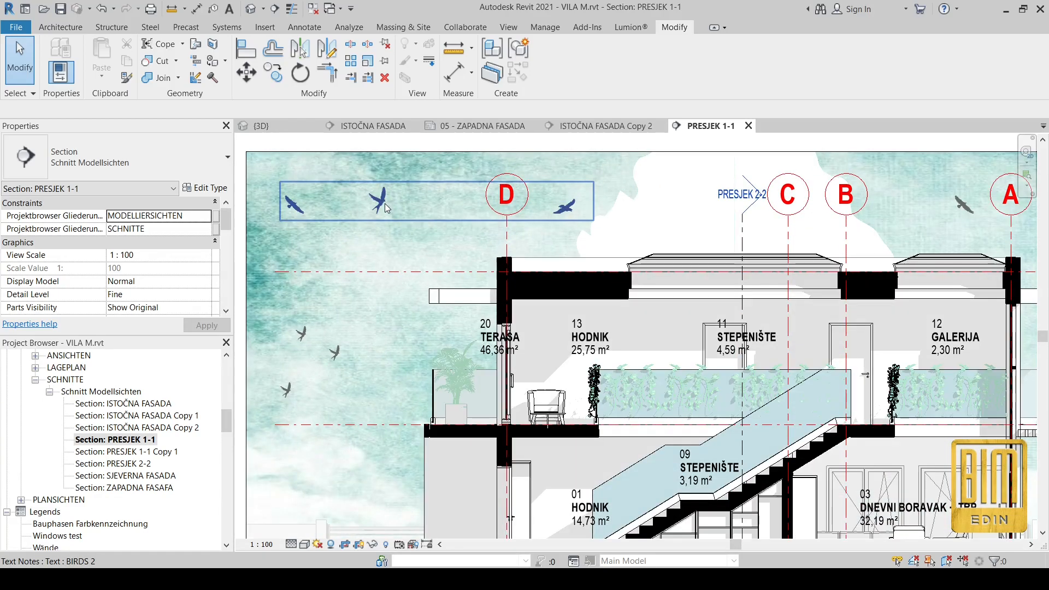
{"action": "left_click", "coordinate": [386, 208]}
{"action": "key", "text": "Delete"}
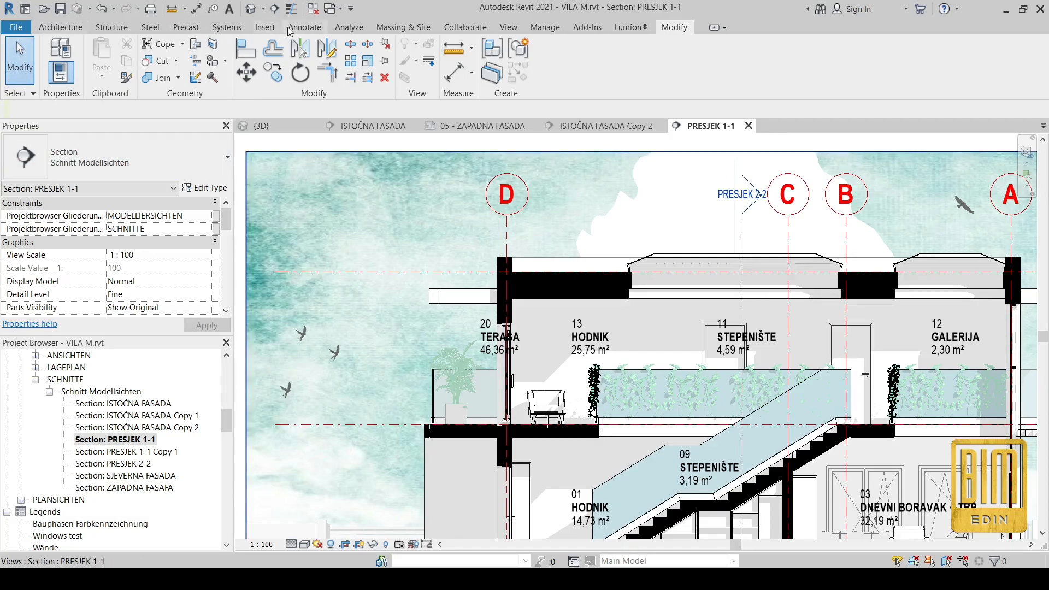
Step: Place a text note with widely spaced lowercase letters e, t and z in the sky beside grid D
{"action": "left_click", "coordinate": [302, 27]}
{"action": "left_click", "coordinate": [452, 44]}
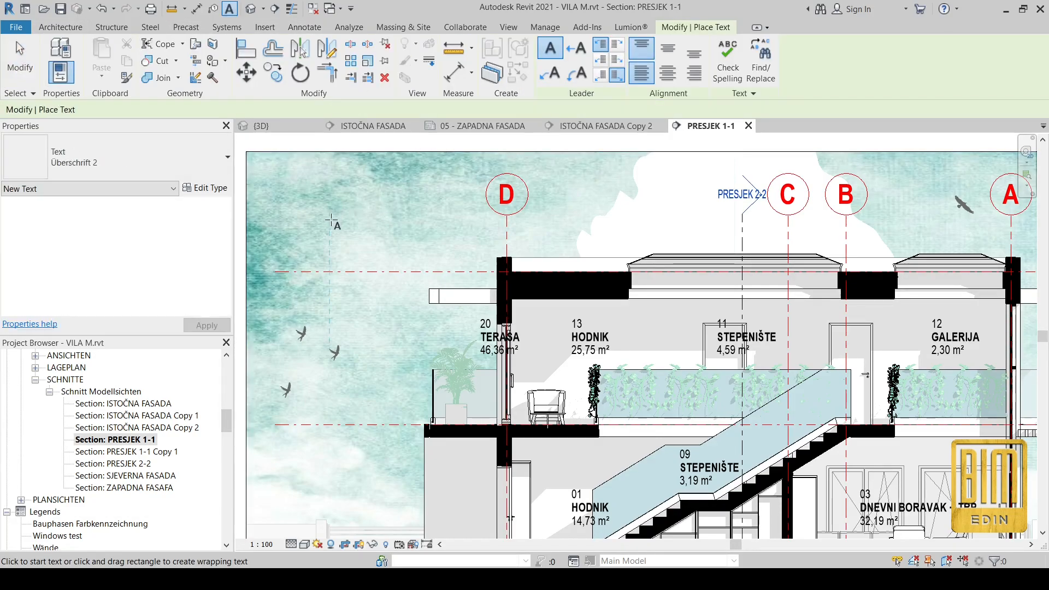
{"action": "left_click", "coordinate": [332, 213]}
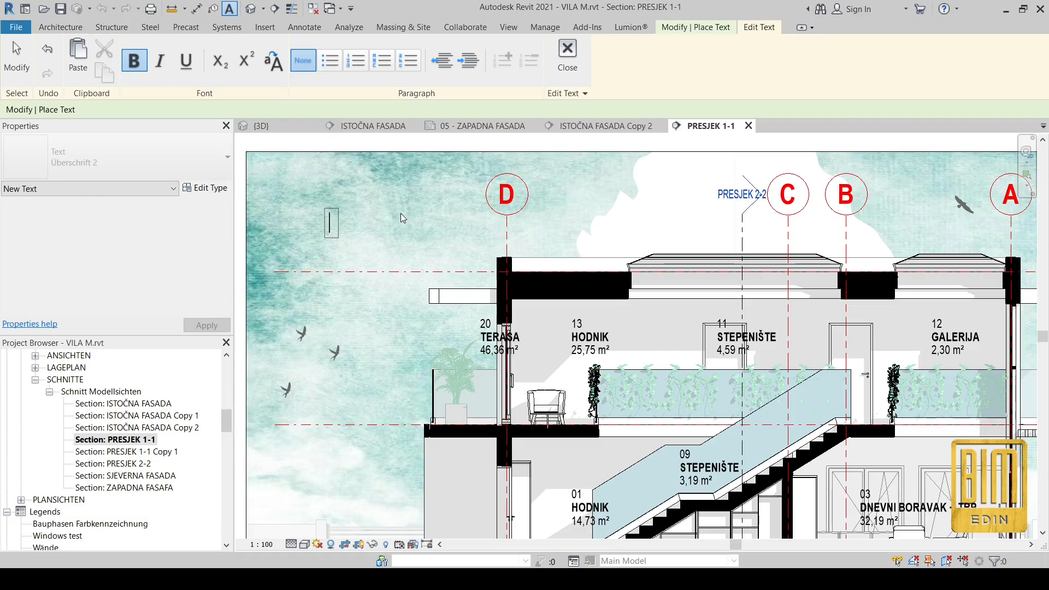
{"action": "type", "text": "e "}
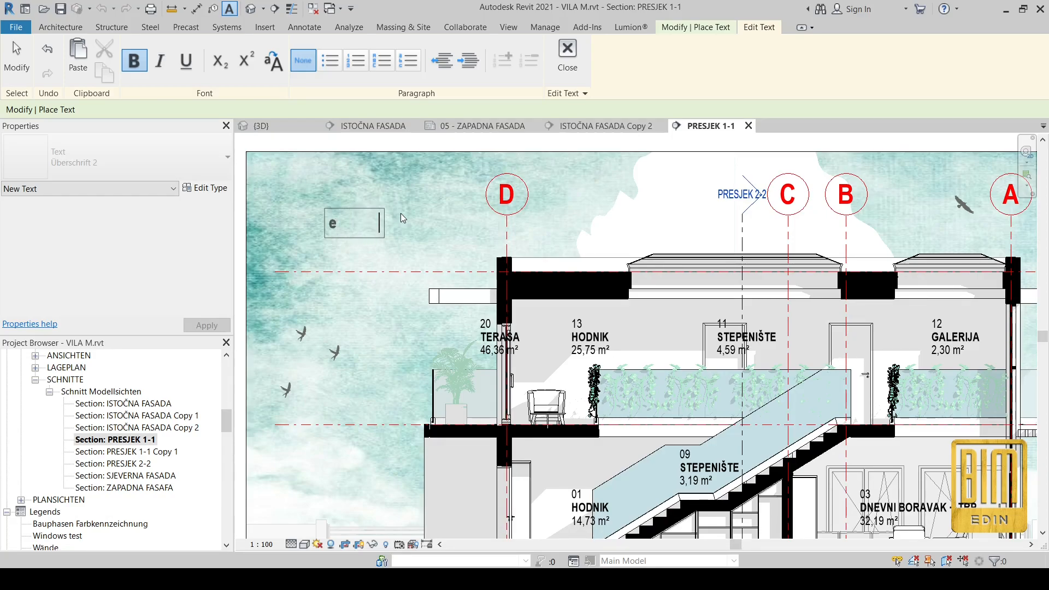
{"action": "type", "text": "t z"}
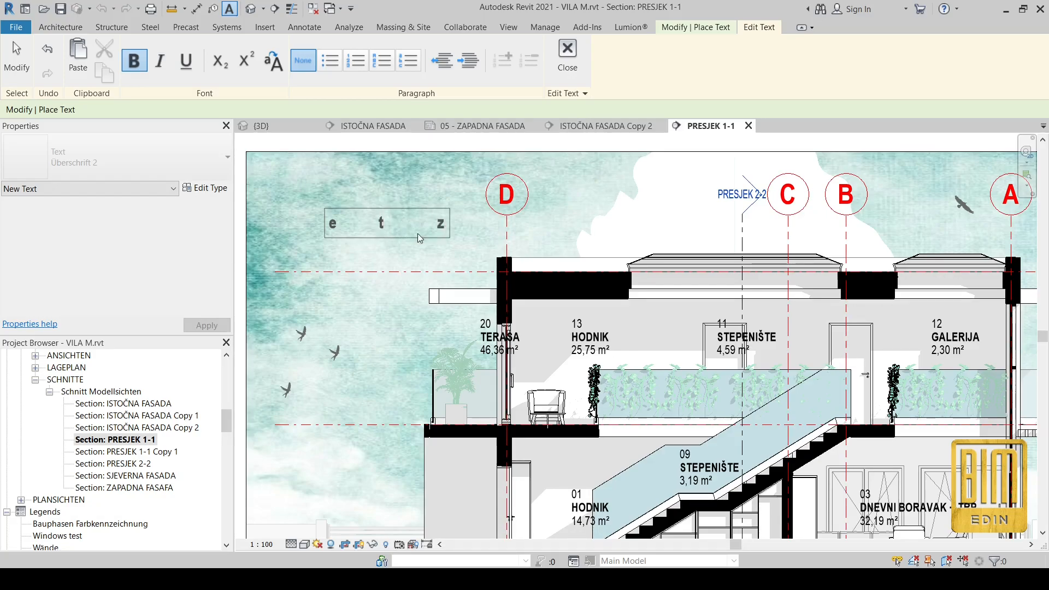
{"action": "left_click", "coordinate": [399, 188]}
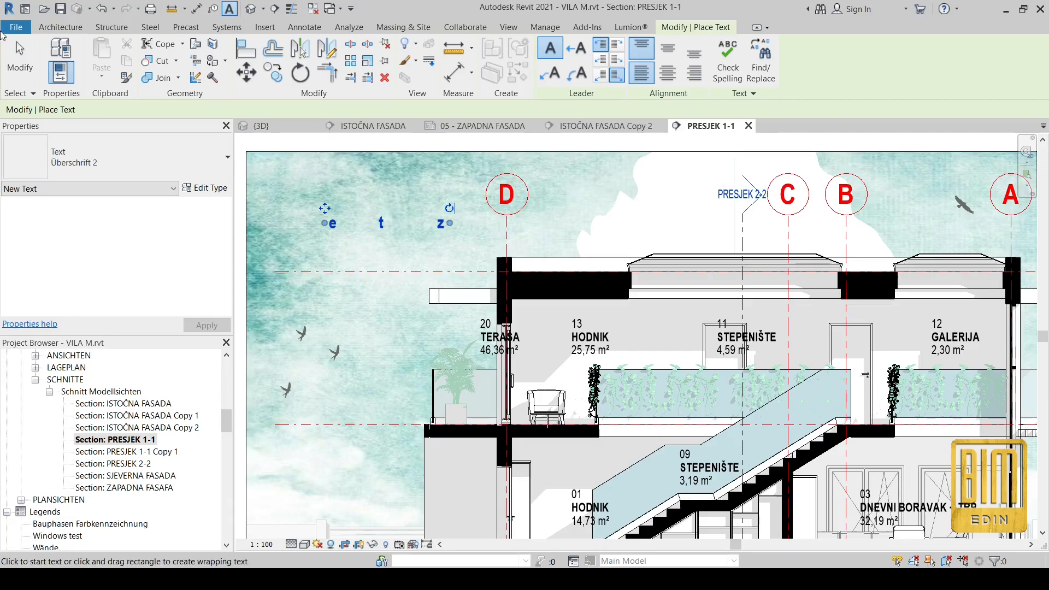
{"action": "left_click", "coordinate": [37, 70]}
Step: Change the e t z note's type Überschrift 2 to the Birds of a Feather font
{"action": "left_click", "coordinate": [381, 223]}
{"action": "left_click", "coordinate": [205, 188]}
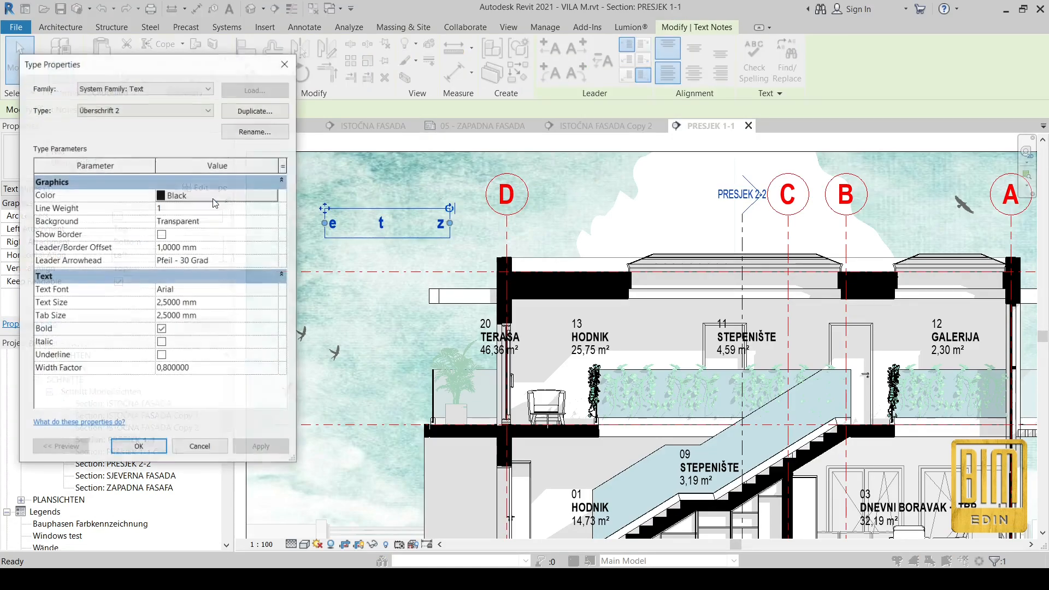
{"action": "left_click", "coordinate": [203, 290]}
{"action": "type", "text": "Bahnschrift"}
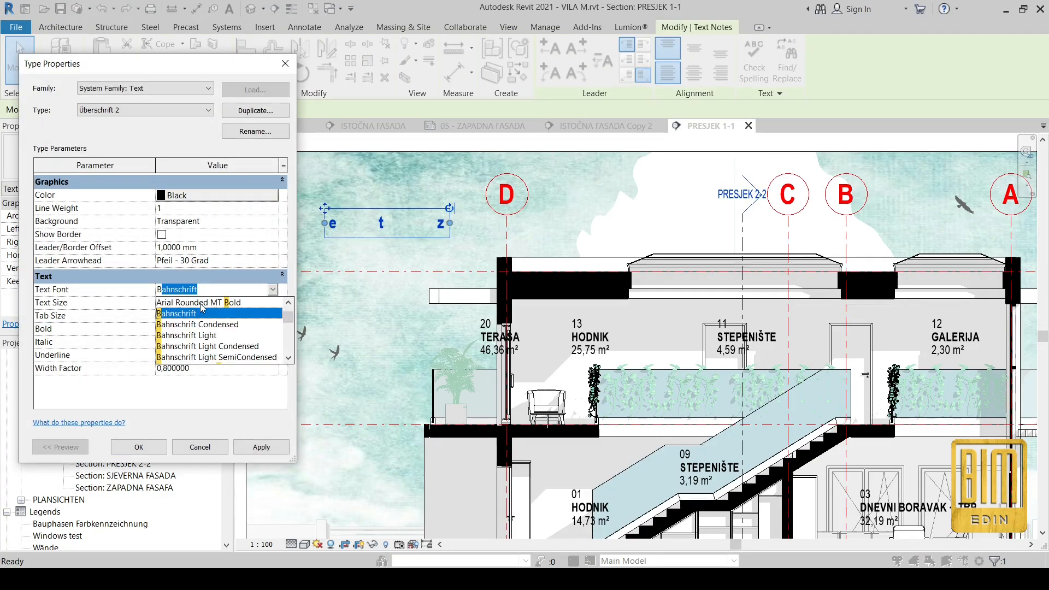
{"action": "left_click", "coordinate": [212, 288]}
{"action": "type", "text": "B"}
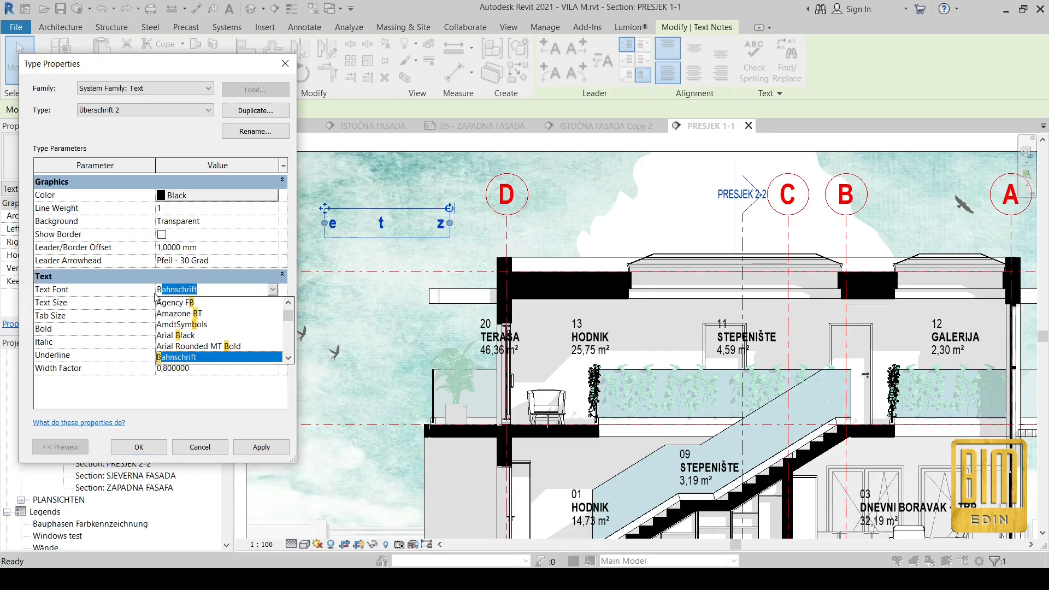
{"action": "type", "text": "irds of a Feather"}
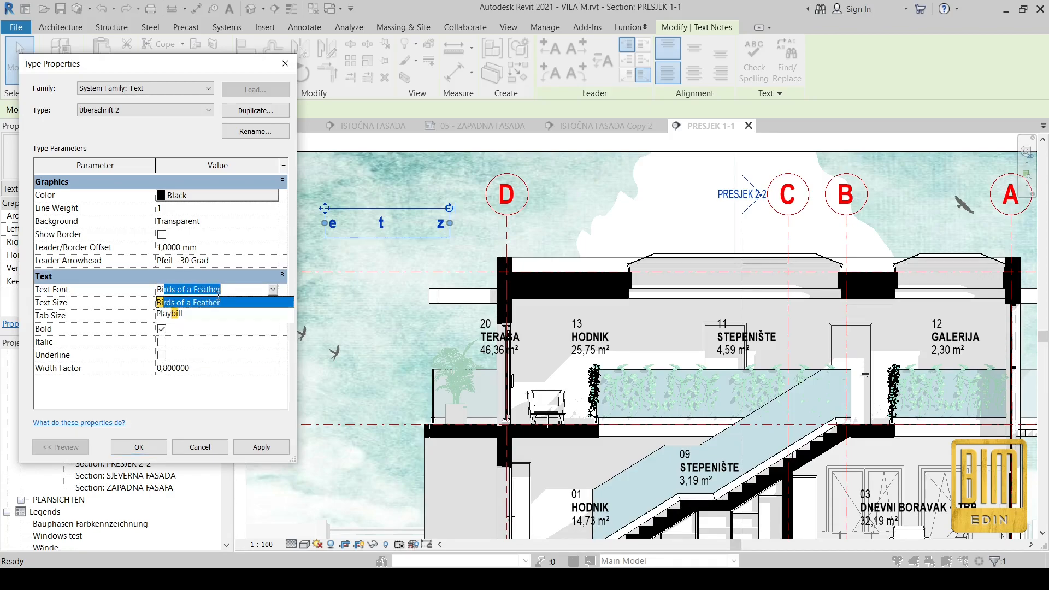
{"action": "left_click", "coordinate": [213, 304]}
{"action": "left_click", "coordinate": [241, 447]}
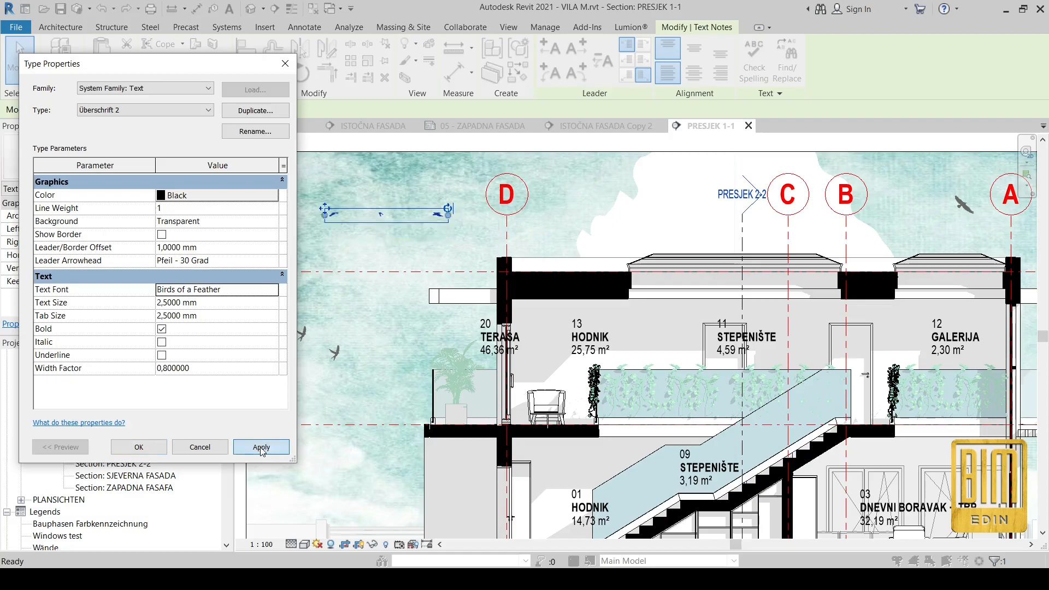
{"action": "left_click", "coordinate": [138, 447]}
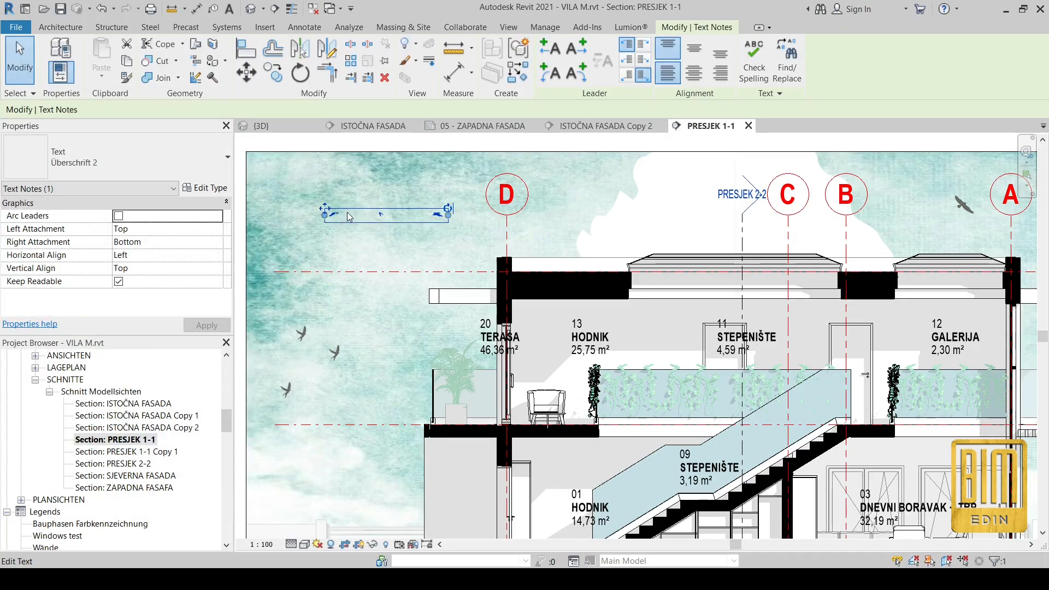
{"action": "left_click", "coordinate": [341, 219]}
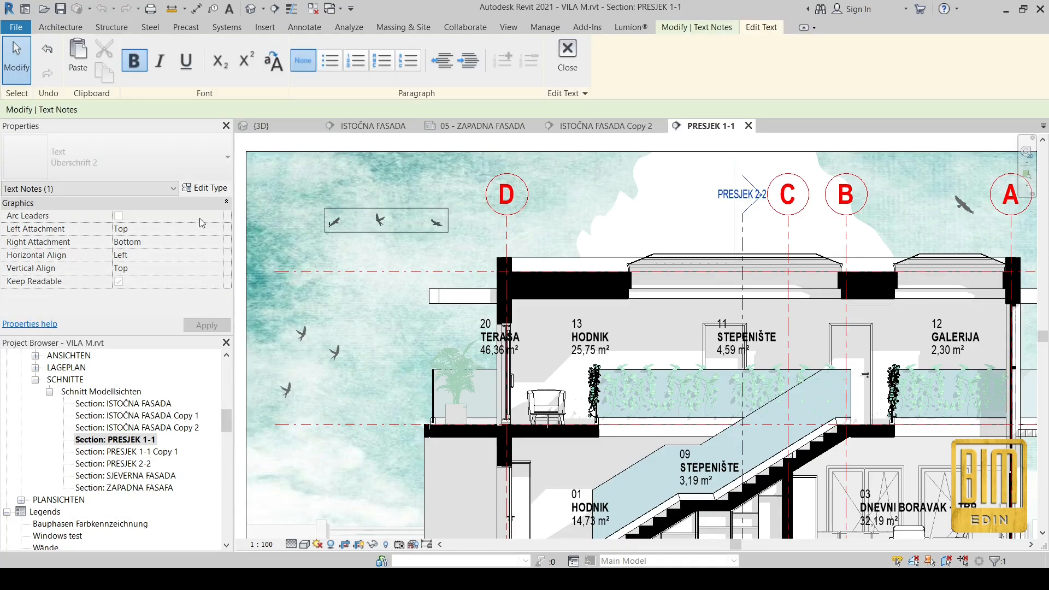
{"action": "left_click", "coordinate": [205, 188]}
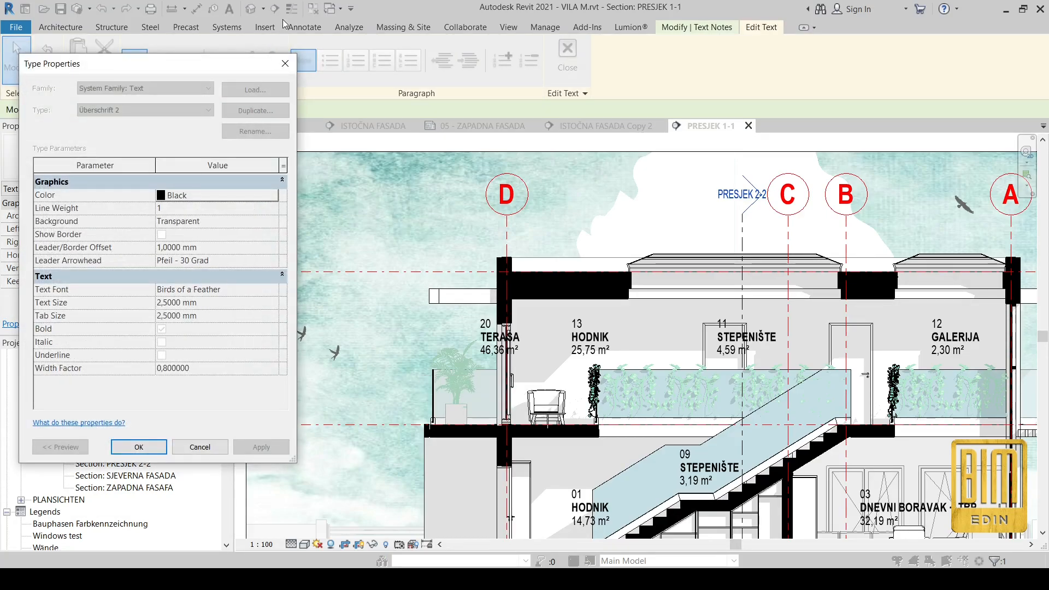
{"action": "left_click", "coordinate": [284, 63]}
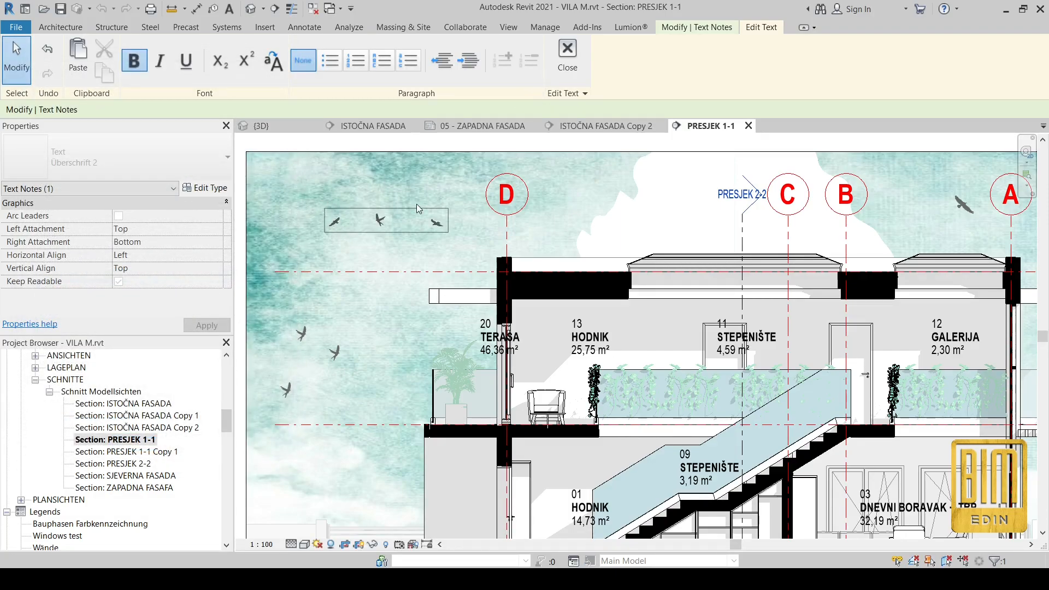
{"action": "key", "text": "Escape"}
Step: Set the bird note type's text size to 4 mm and shift the note slightly to the right
{"action": "left_click", "coordinate": [205, 188]}
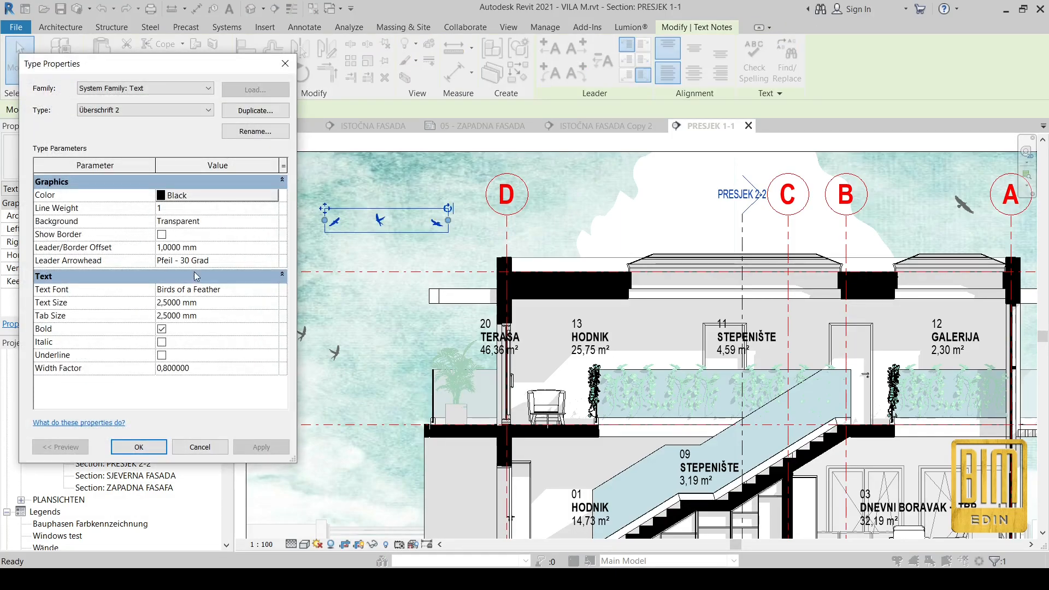
{"action": "left_click", "coordinate": [211, 304]}
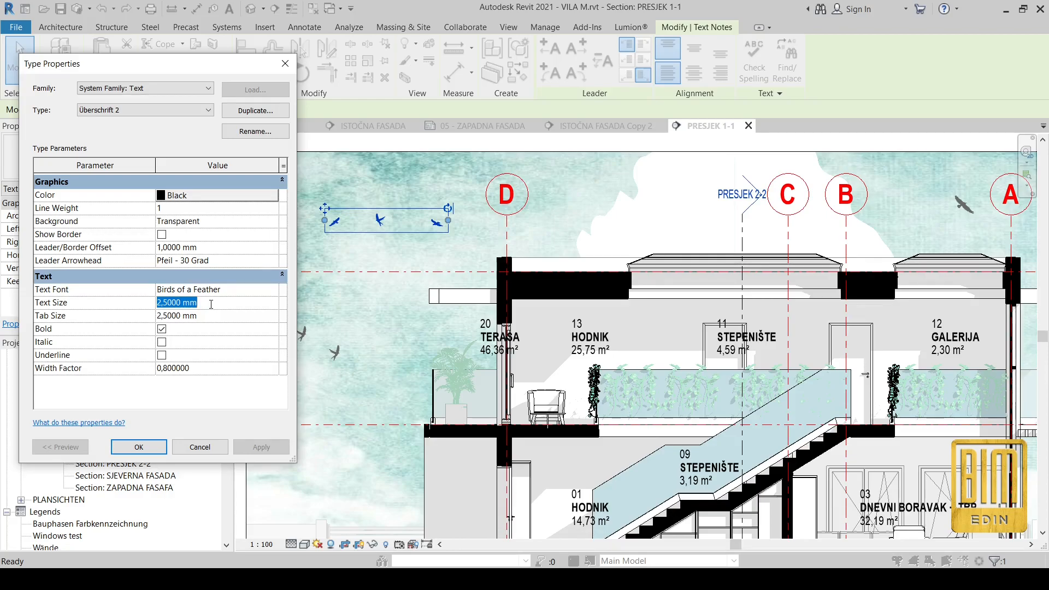
{"action": "type", "text": "4"}
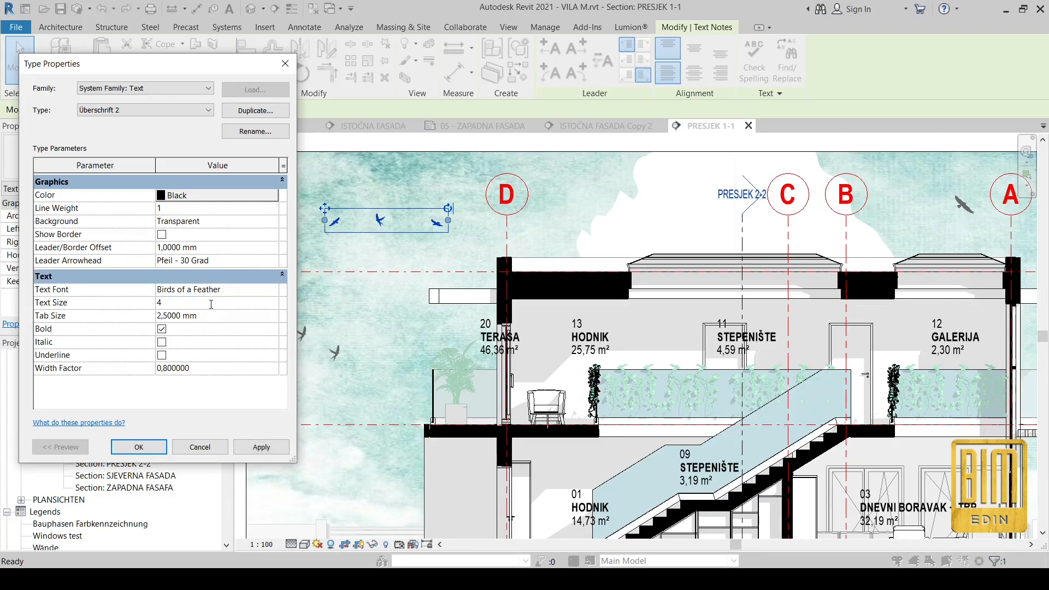
{"action": "left_click", "coordinate": [139, 447]}
{"action": "left_click_drag", "start_coordinate": [325, 208], "coordinate": [349, 208]}
{"action": "left_click", "coordinate": [304, 174]}
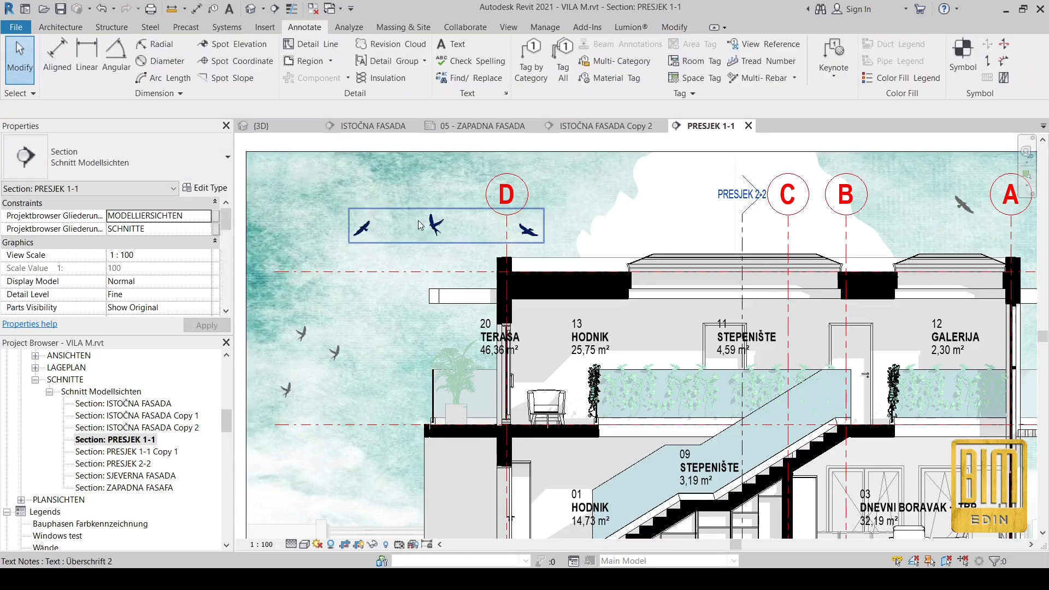
Step: Set the bird note type's colour to grey RGB 128-128-128 and deselect the note
{"action": "left_click", "coordinate": [421, 224]}
{"action": "left_click", "coordinate": [204, 187]}
{"action": "left_click", "coordinate": [174, 193]}
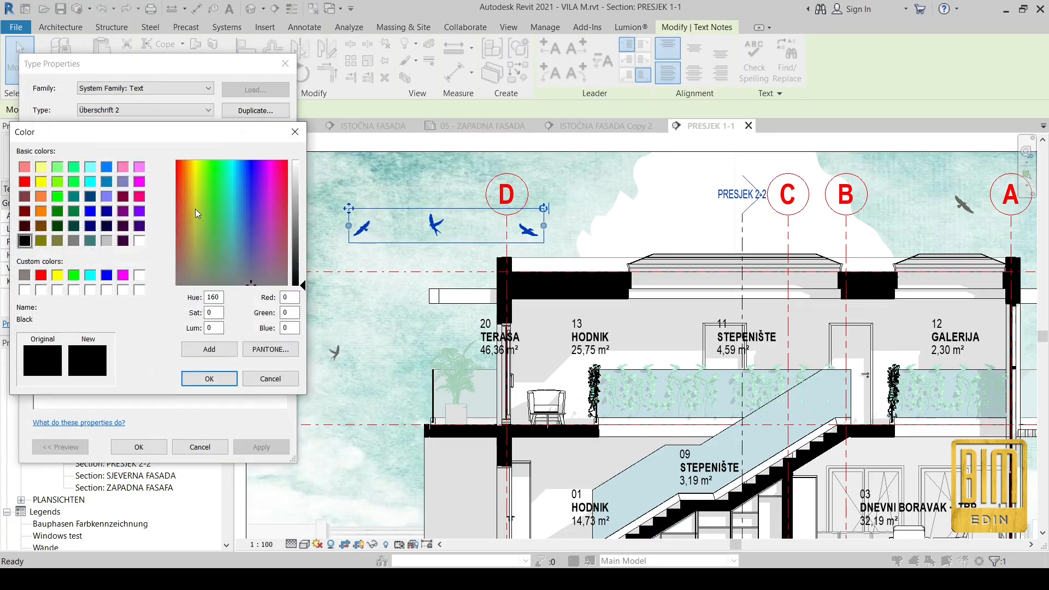
{"action": "left_click_drag", "start_coordinate": [305, 282], "coordinate": [304, 223]}
{"action": "left_click", "coordinate": [209, 379]}
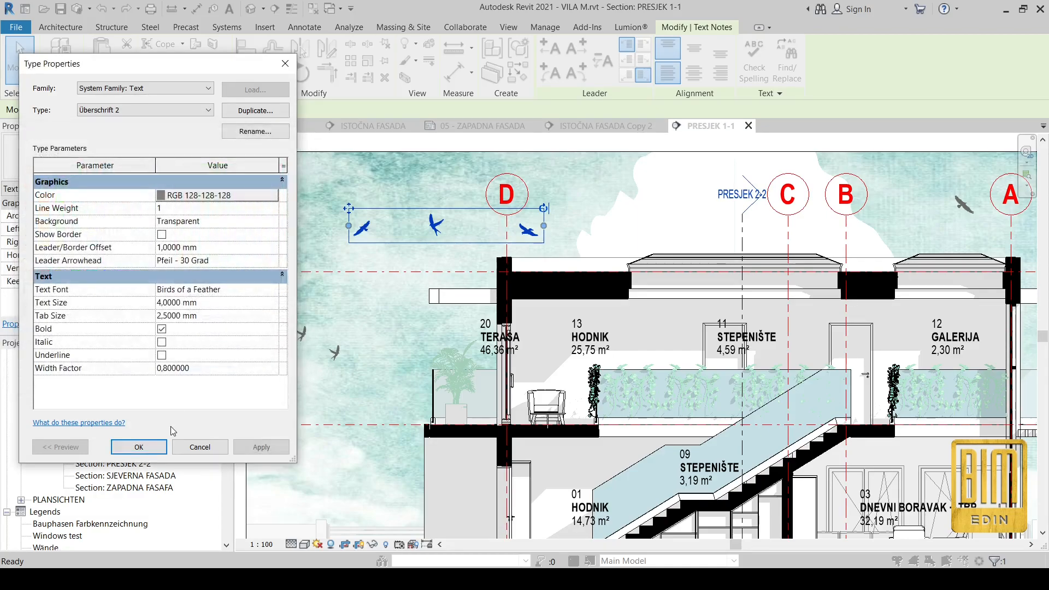
{"action": "left_click", "coordinate": [139, 447]}
{"action": "left_click", "coordinate": [292, 210]}
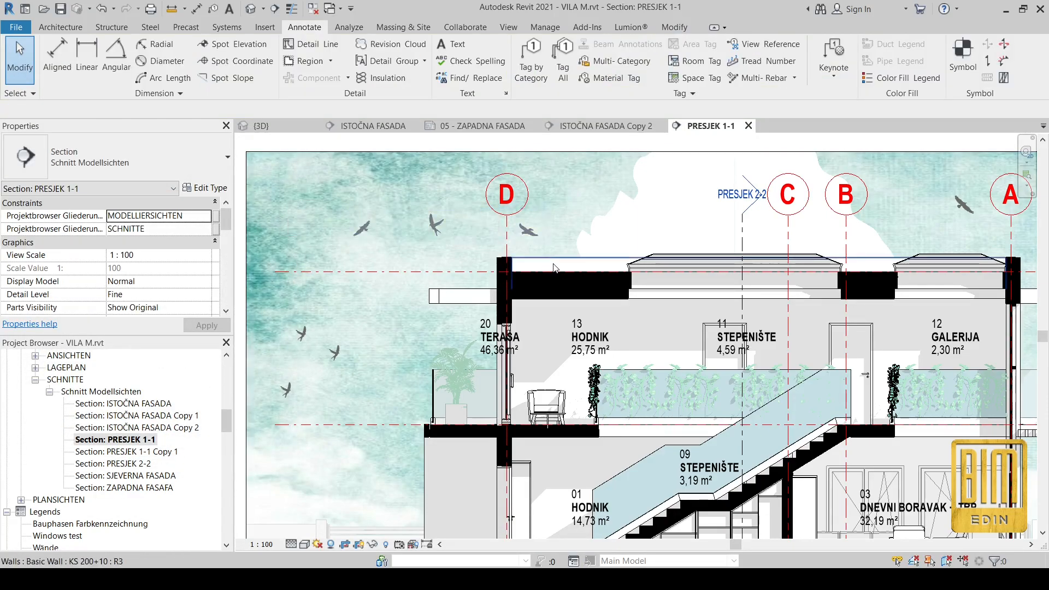
Step: Change the colour of the bird note's text type to yellow and deselect the note
{"action": "left_click", "coordinate": [435, 225]}
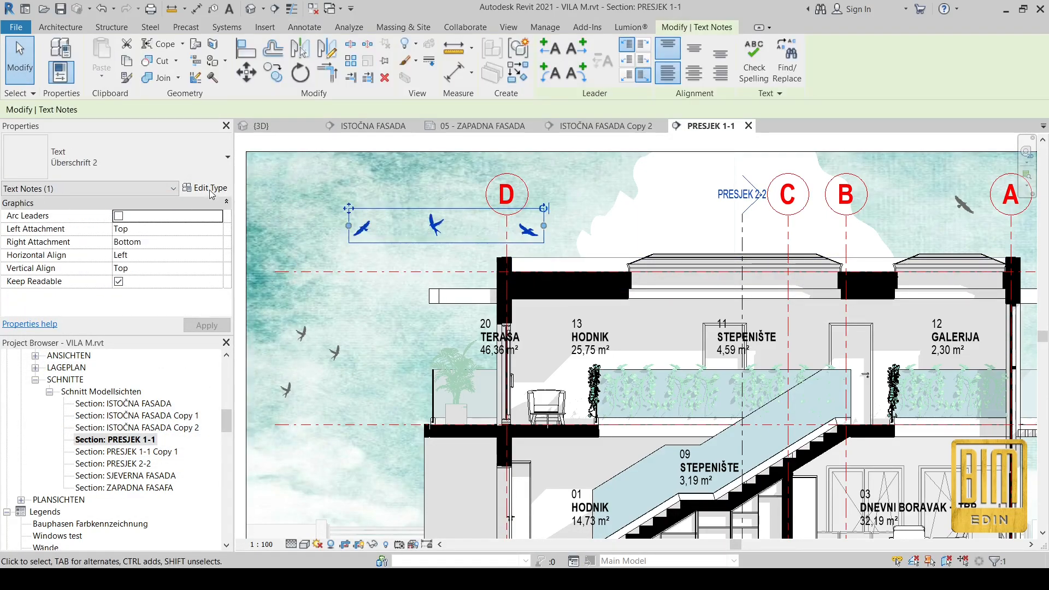
{"action": "left_click", "coordinate": [204, 187]}
{"action": "left_click", "coordinate": [213, 195]}
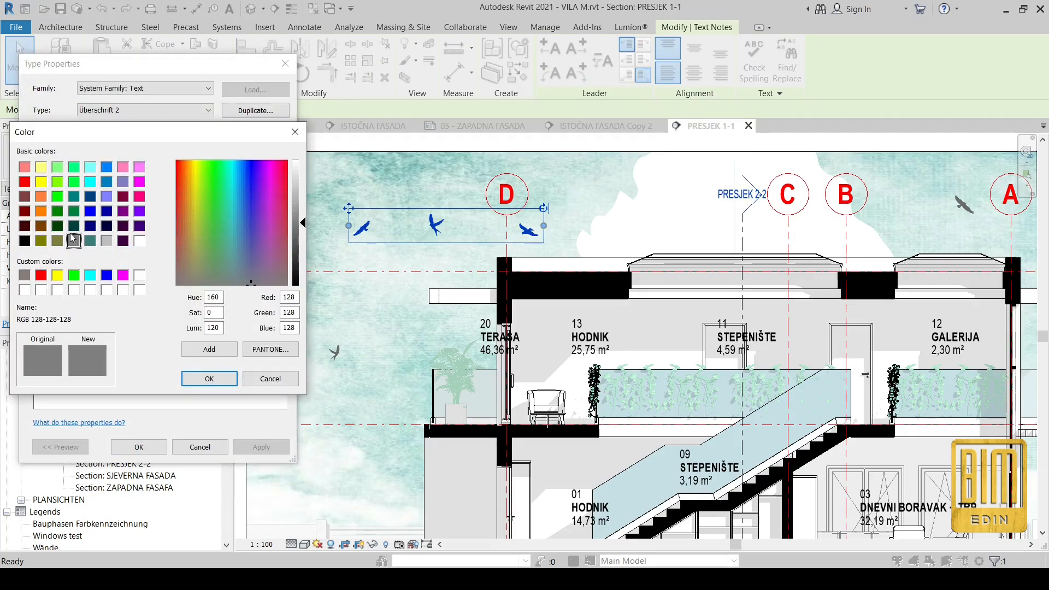
{"action": "left_click", "coordinate": [40, 183]}
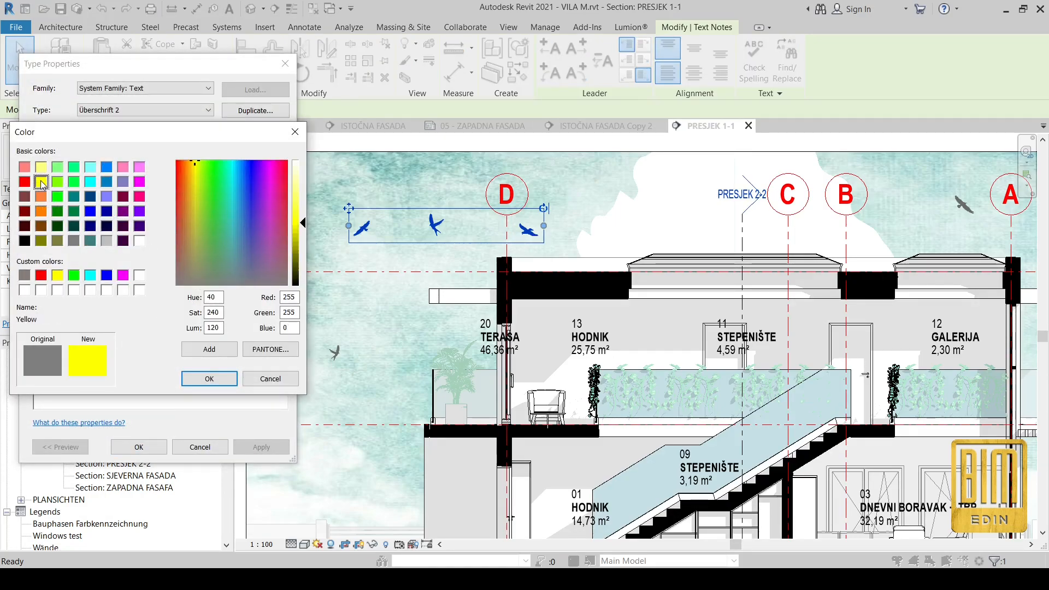
{"action": "left_click", "coordinate": [209, 379]}
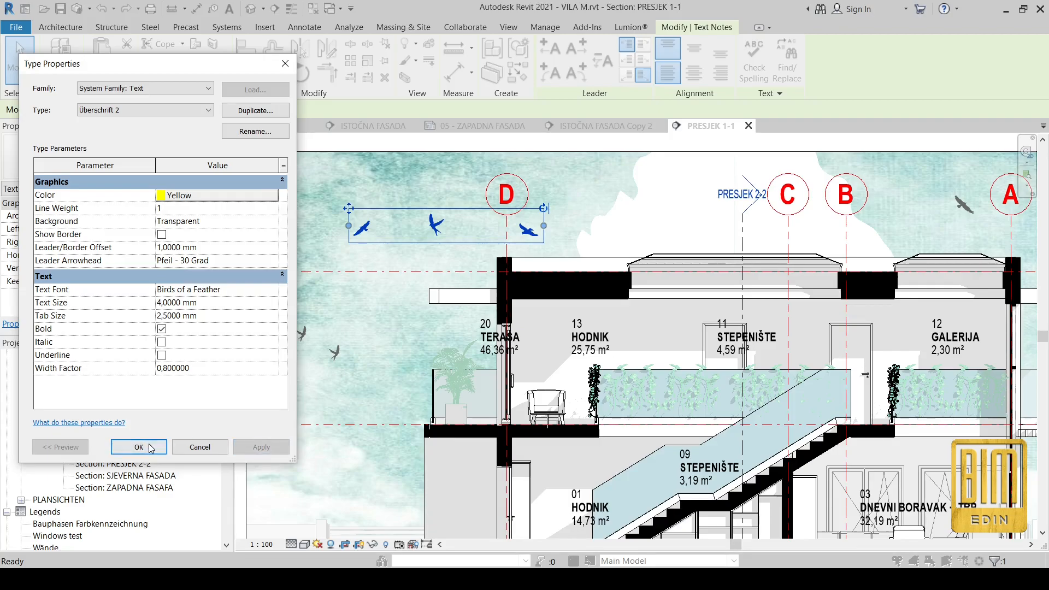
{"action": "left_click", "coordinate": [139, 447]}
{"action": "left_click", "coordinate": [424, 314]}
Step: Change the colour of the bird note's text type to red and deselect the note
{"action": "left_click", "coordinate": [436, 224]}
{"action": "left_click", "coordinate": [206, 187]}
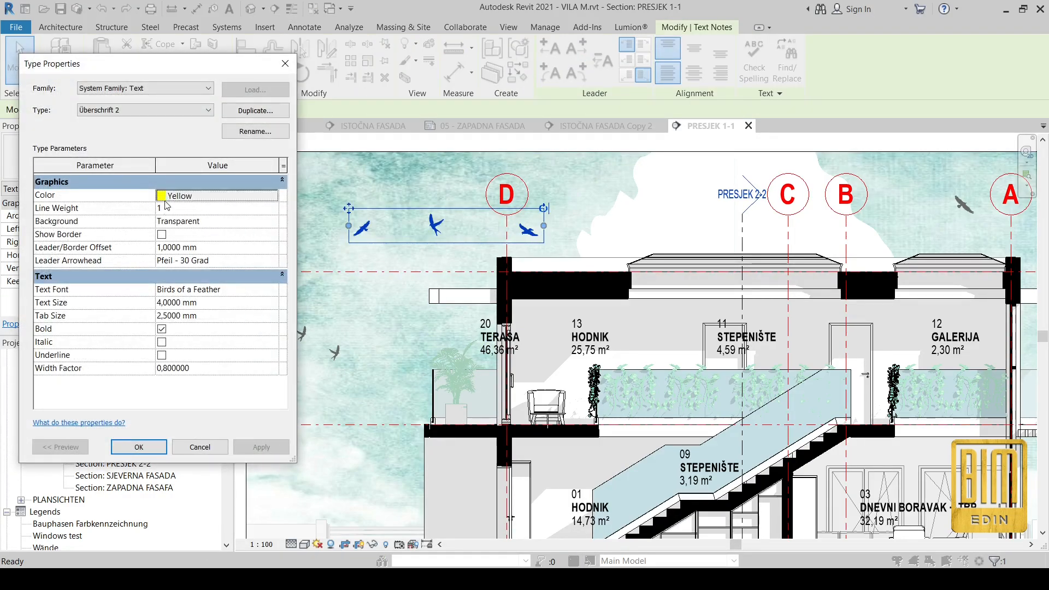
{"action": "left_click", "coordinate": [208, 196]}
{"action": "left_click", "coordinate": [25, 182]}
{"action": "left_click", "coordinate": [209, 378]}
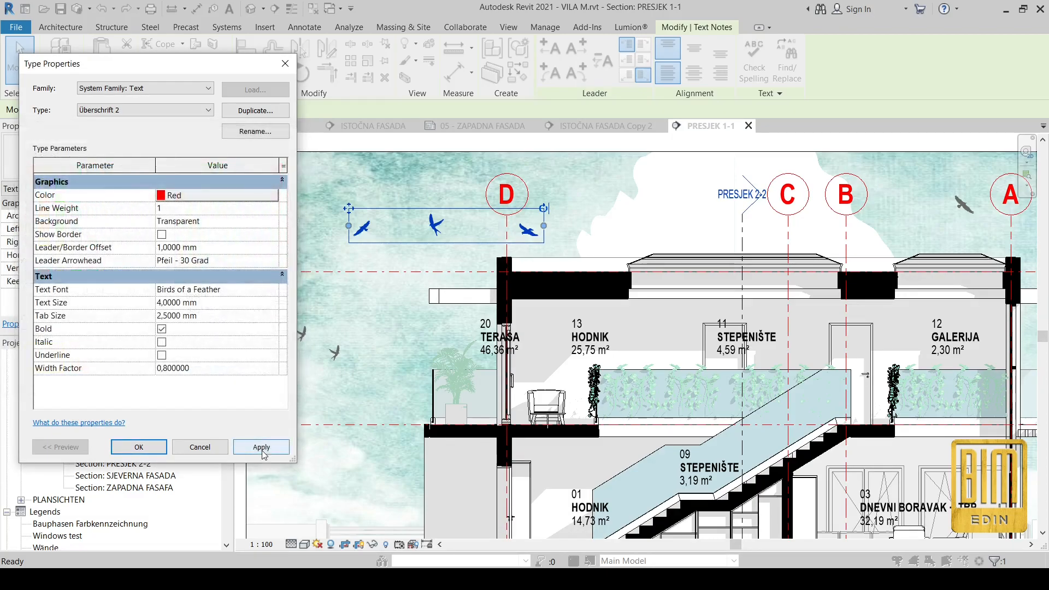
{"action": "left_click", "coordinate": [138, 447]}
{"action": "left_click", "coordinate": [296, 177]}
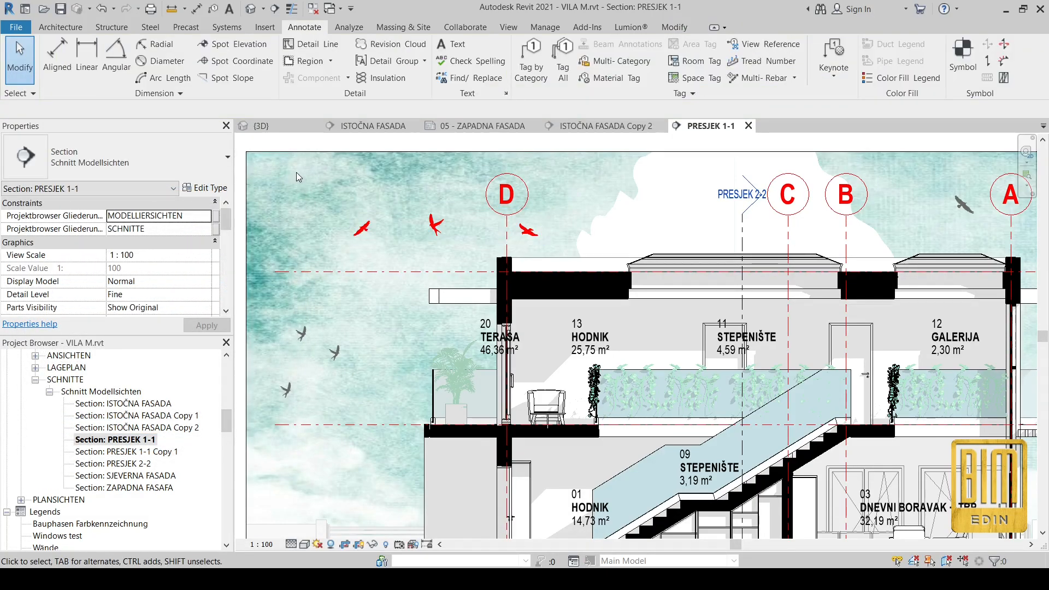
Step: Change the colour of the bird note's text type to dark red RGB 087-000-000 and deselect the note
{"action": "left_click", "coordinate": [364, 227]}
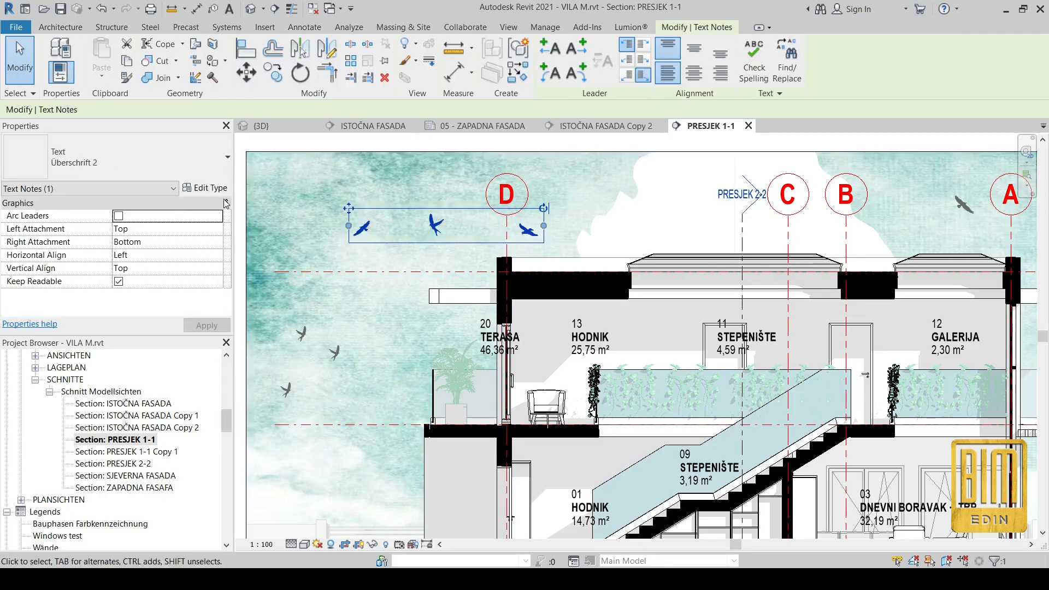
{"action": "left_click", "coordinate": [205, 187]}
{"action": "left_click", "coordinate": [208, 196]}
{"action": "left_click_drag", "start_coordinate": [305, 224], "coordinate": [305, 267]}
{"action": "left_click", "coordinate": [209, 378]}
{"action": "left_click", "coordinate": [267, 451]}
{"action": "left_click", "coordinate": [138, 447]}
{"action": "left_click", "coordinate": [286, 188]}
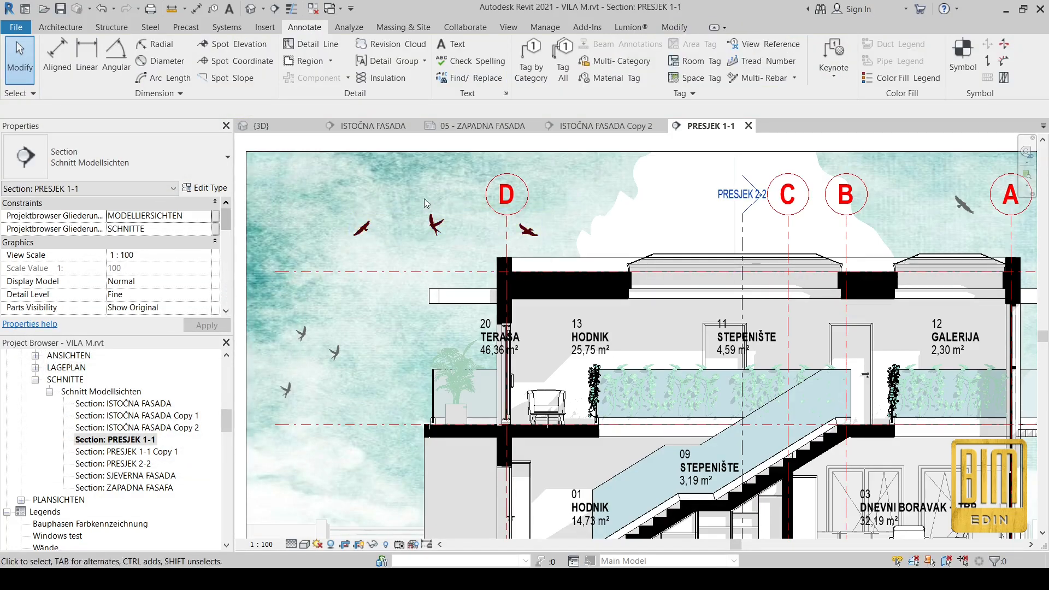
{"action": "scroll", "coordinate": [430, 256], "scroll_direction": "down", "scroll_amount": 5}
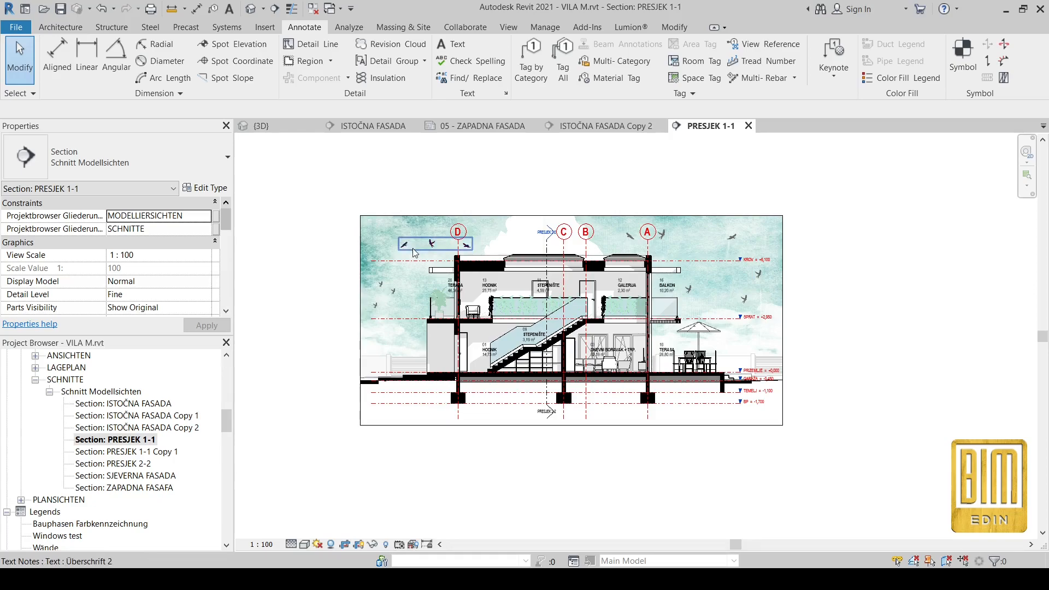
{"action": "scroll", "coordinate": [412, 248], "scroll_direction": "up", "scroll_amount": 3}
{"action": "scroll", "coordinate": [412, 248], "scroll_direction": "up", "scroll_amount": 3}
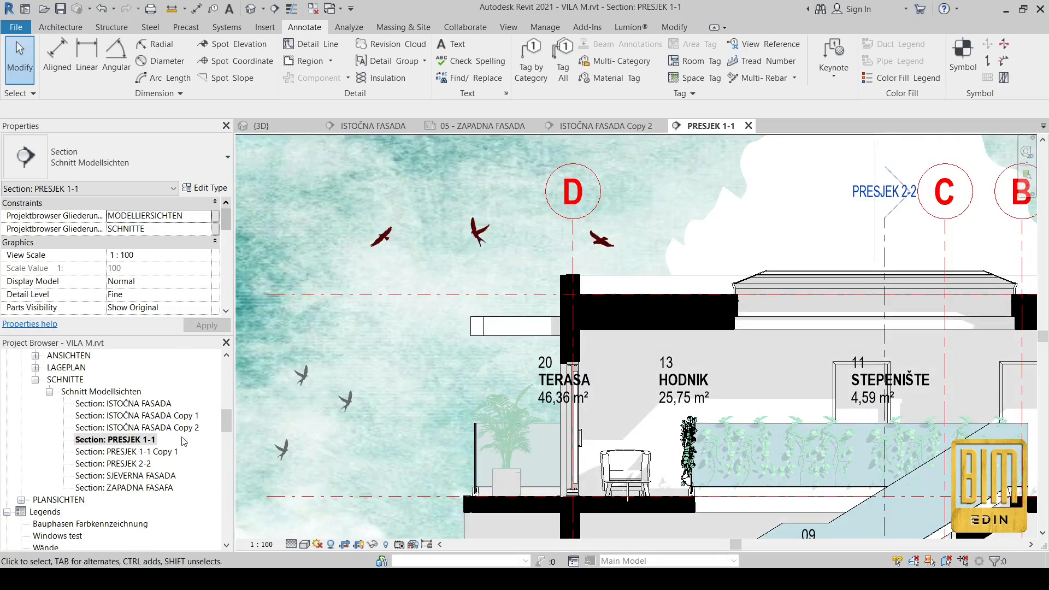
Step: Open the 3D view and place a text note with three birds in front of the tree behind the house's near roof corner
{"action": "left_click", "coordinate": [283, 126]}
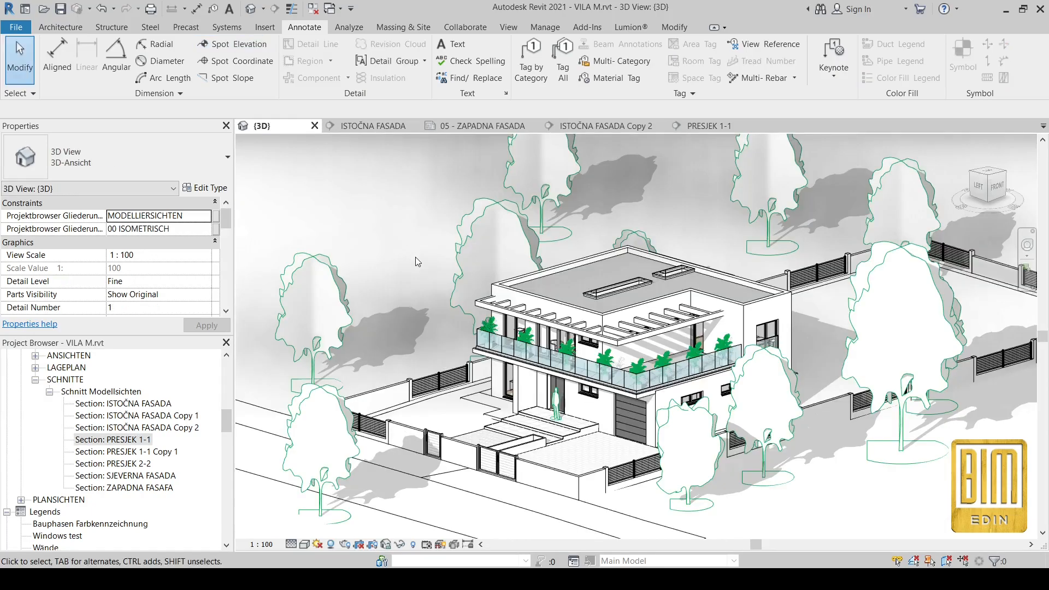
{"action": "scroll", "coordinate": [741, 388], "scroll_direction": "up", "scroll_amount": 2}
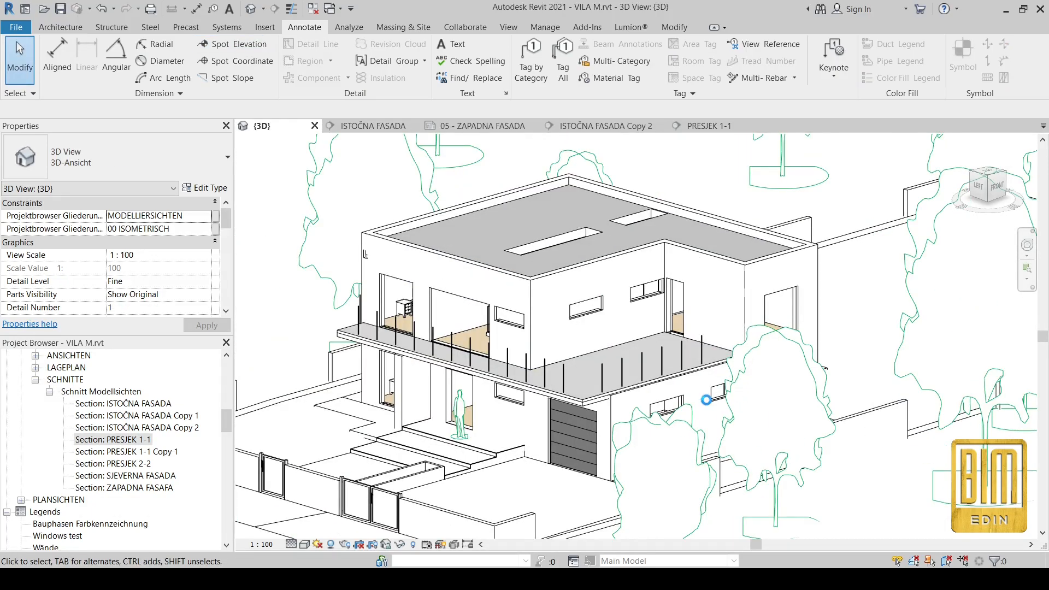
{"action": "scroll", "coordinate": [707, 400], "scroll_direction": "down", "scroll_amount": 1}
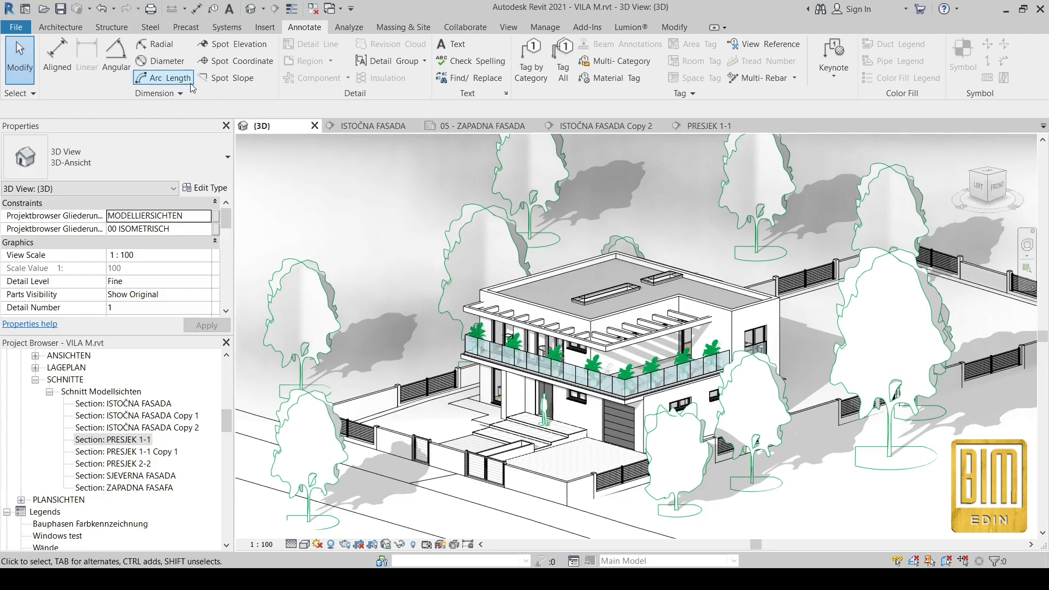
{"action": "left_click", "coordinate": [453, 44]}
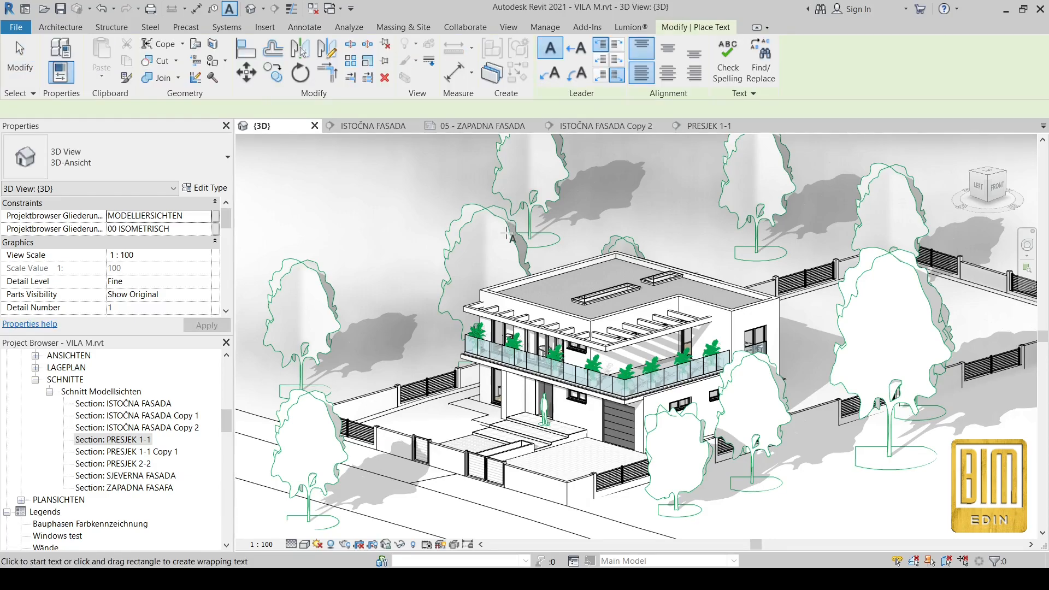
{"action": "left_click", "coordinate": [480, 251]}
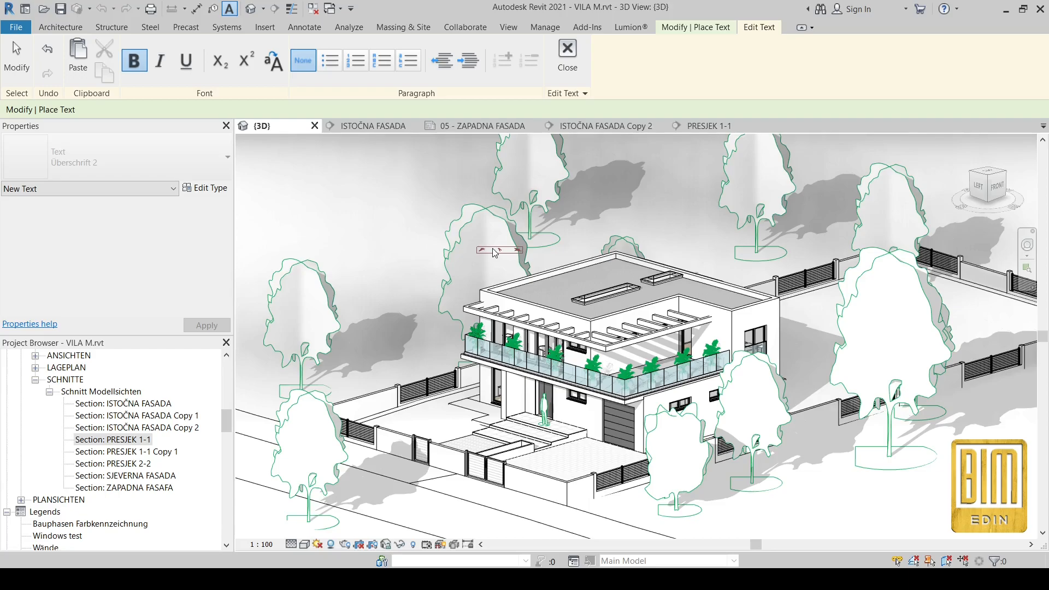
{"action": "key", "text": "Escape"}
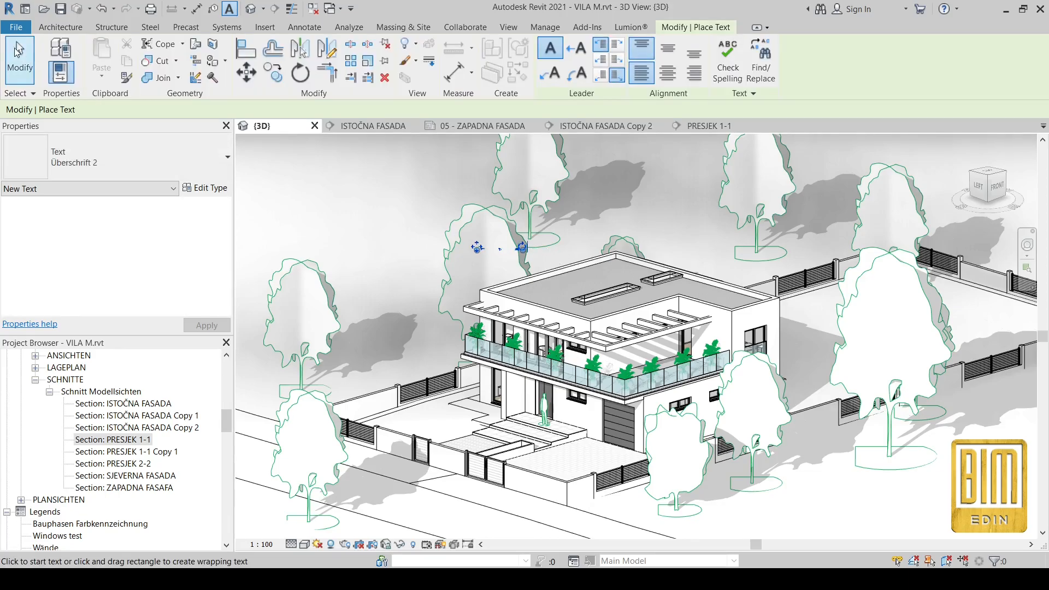
{"action": "key", "text": "Escape"}
{"action": "scroll", "coordinate": [465, 244], "scroll_direction": "up", "scroll_amount": 5}
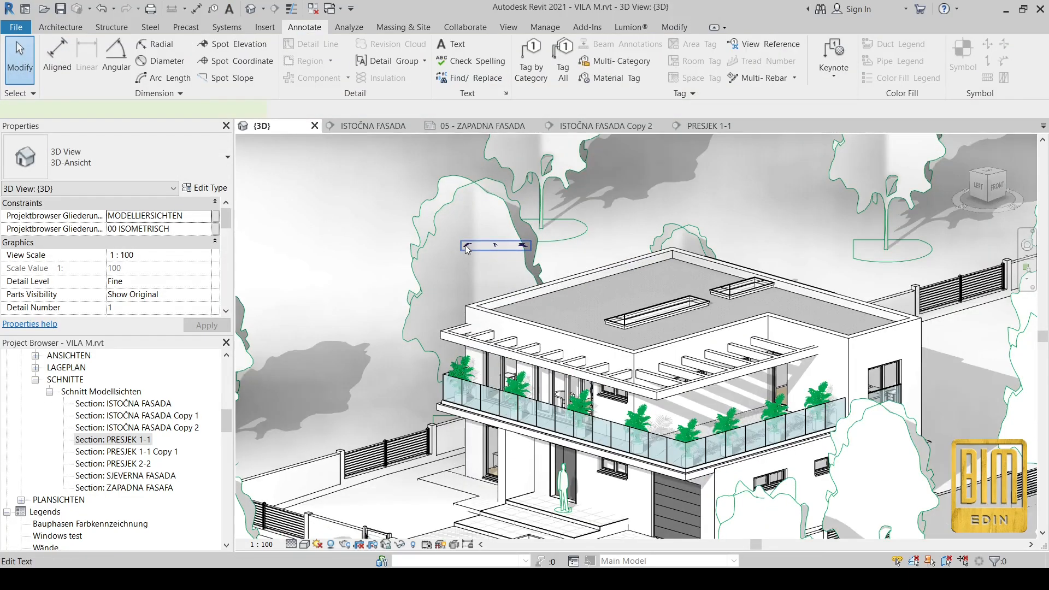
{"action": "left_click", "coordinate": [467, 248]}
{"action": "double_click", "coordinate": [469, 249]}
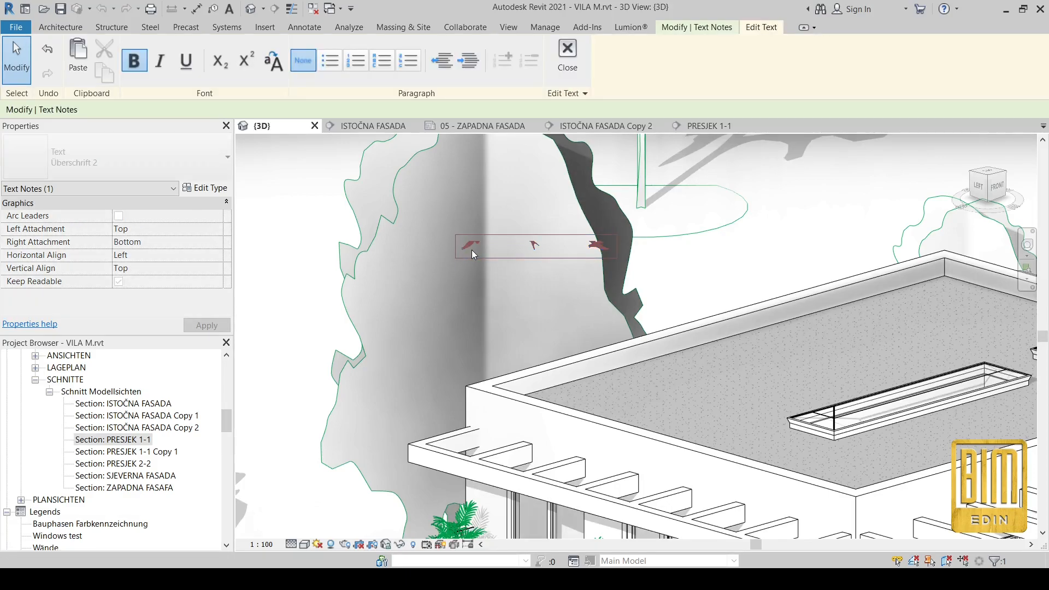
{"action": "left_click", "coordinate": [437, 225]}
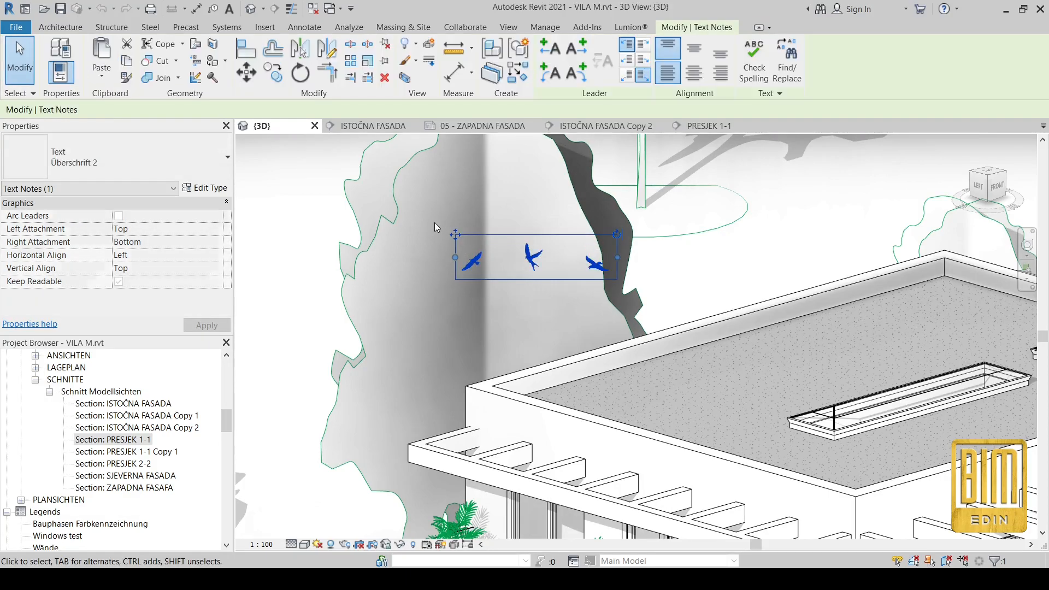
Step: Change the colour of the bird note's text type to dark grey RGB 105-105-105
{"action": "left_click", "coordinate": [206, 189]}
{"action": "left_click", "coordinate": [186, 192]}
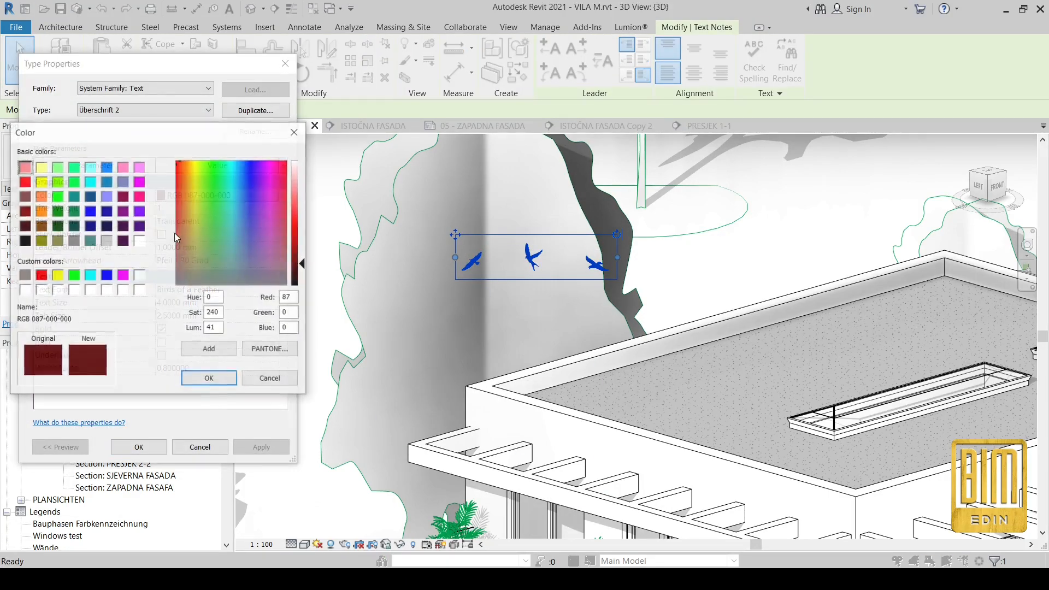
{"action": "left_click", "coordinate": [107, 241]}
{"action": "left_click_drag", "start_coordinate": [304, 200], "coordinate": [305, 230]}
{"action": "left_click", "coordinate": [210, 379]}
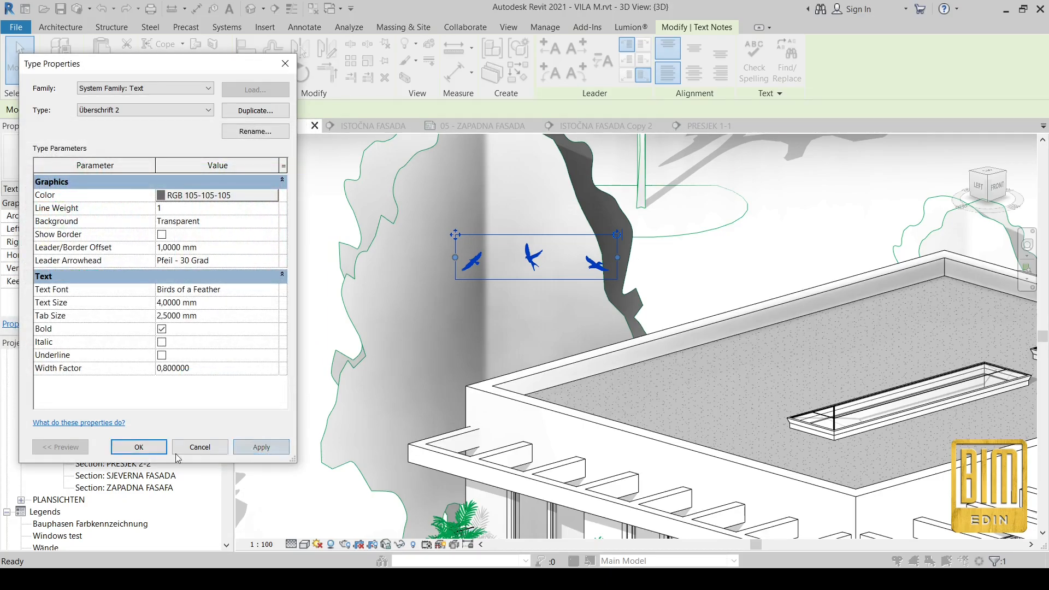
{"action": "left_click", "coordinate": [139, 447]}
Step: Copy the bird note to the background beyond the roof near the far tree and space its birds farther apart
{"action": "scroll", "coordinate": [479, 254], "scroll_direction": "down", "scroll_amount": 2}
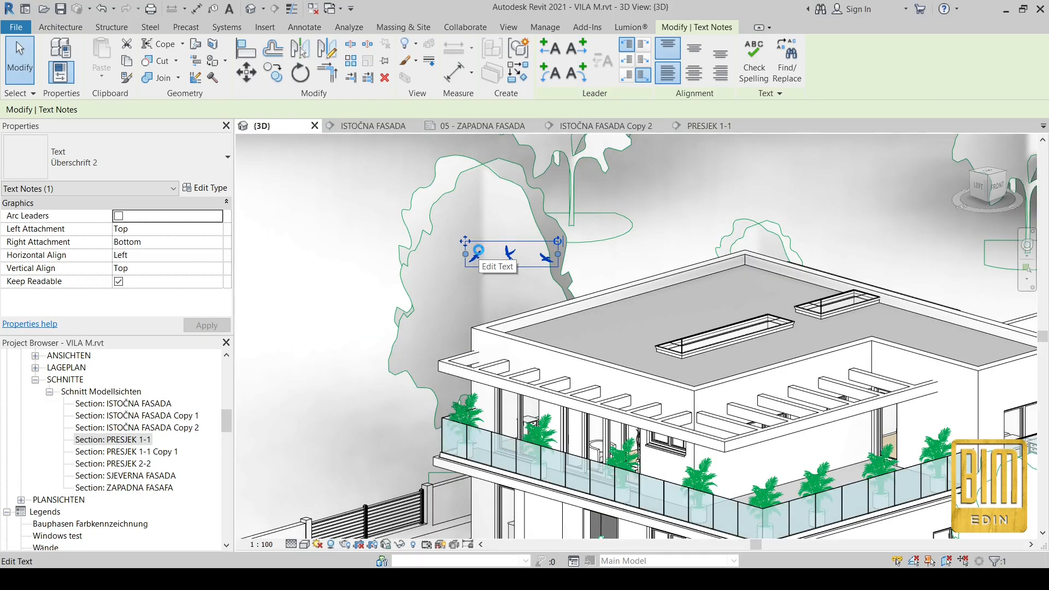
{"action": "scroll", "coordinate": [479, 252], "scroll_direction": "down", "scroll_amount": 1}
{"action": "scroll", "coordinate": [478, 255], "scroll_direction": "down", "scroll_amount": 2}
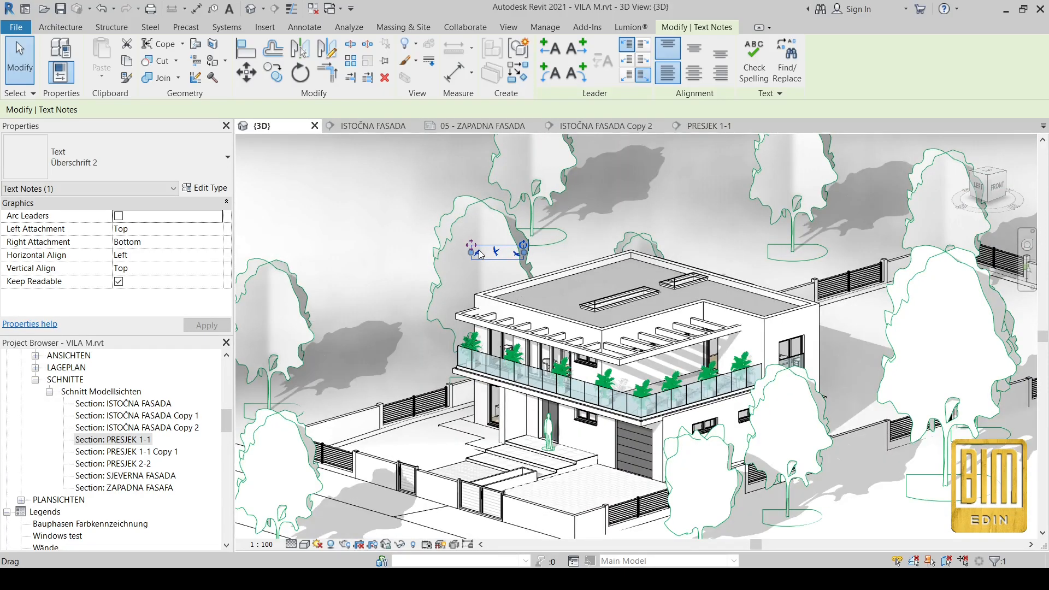
{"action": "left_click", "coordinate": [273, 75]}
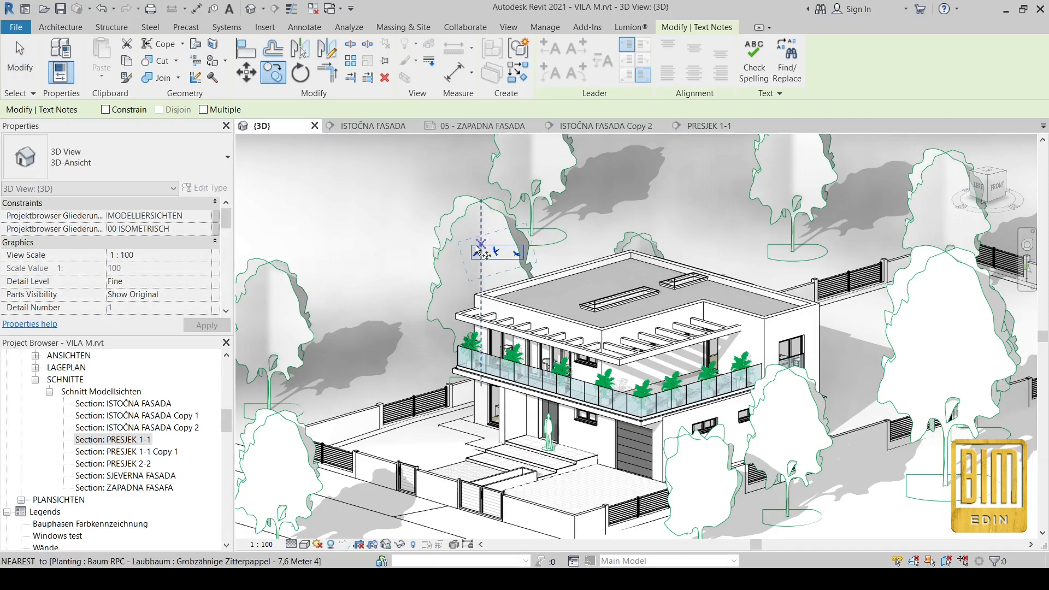
{"action": "left_click", "coordinate": [471, 245]}
{"action": "left_click", "coordinate": [714, 233]}
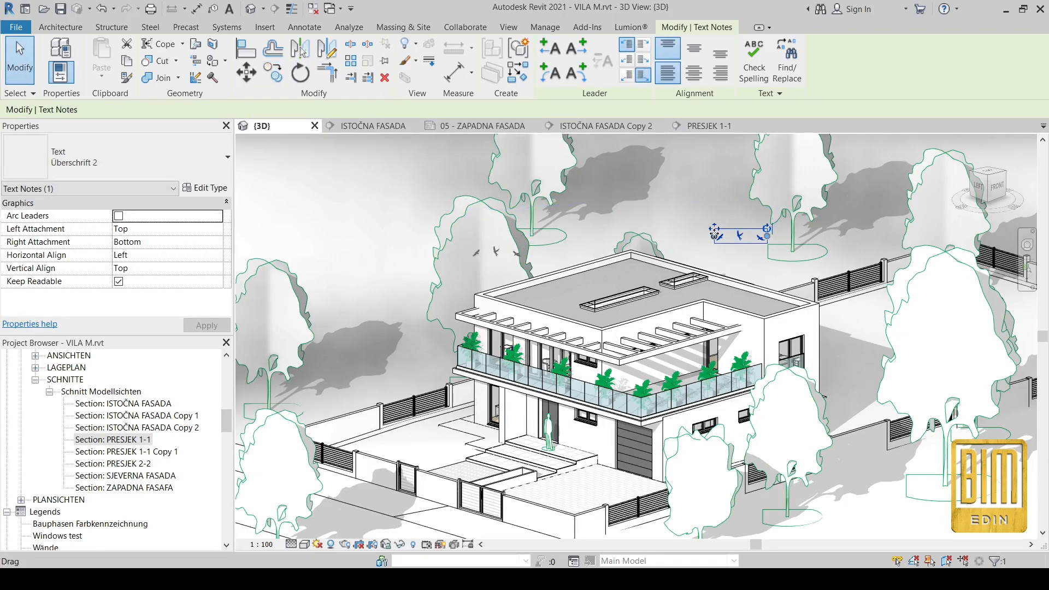
{"action": "double_click", "coordinate": [740, 240]}
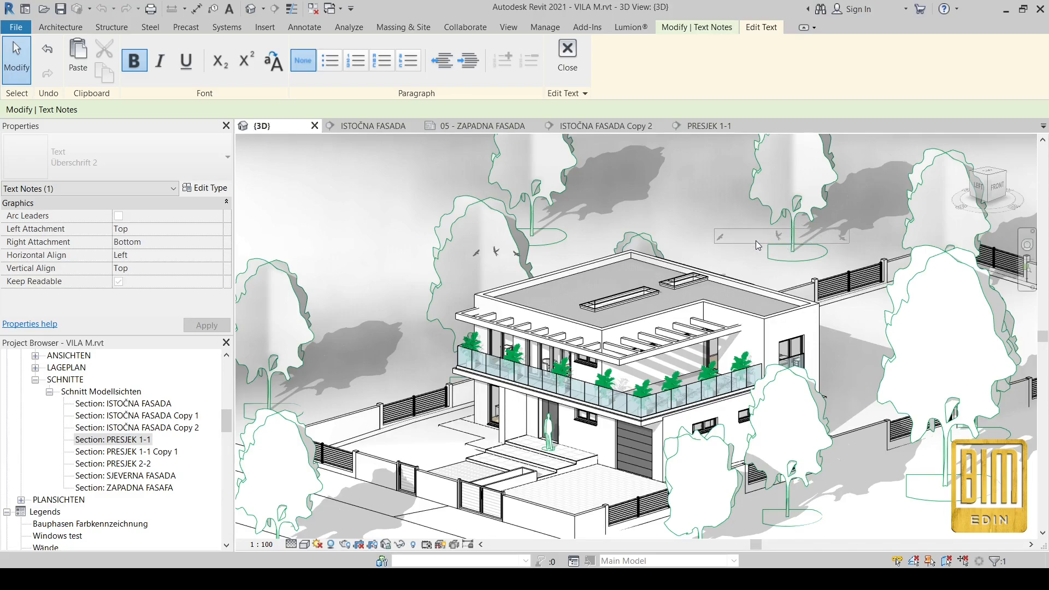
{"action": "left_click", "coordinate": [698, 208]}
Step: Copy the widely spaced bird note to the large tree beside the house and reduce the copy to a single bird
{"action": "left_click", "coordinate": [273, 71]}
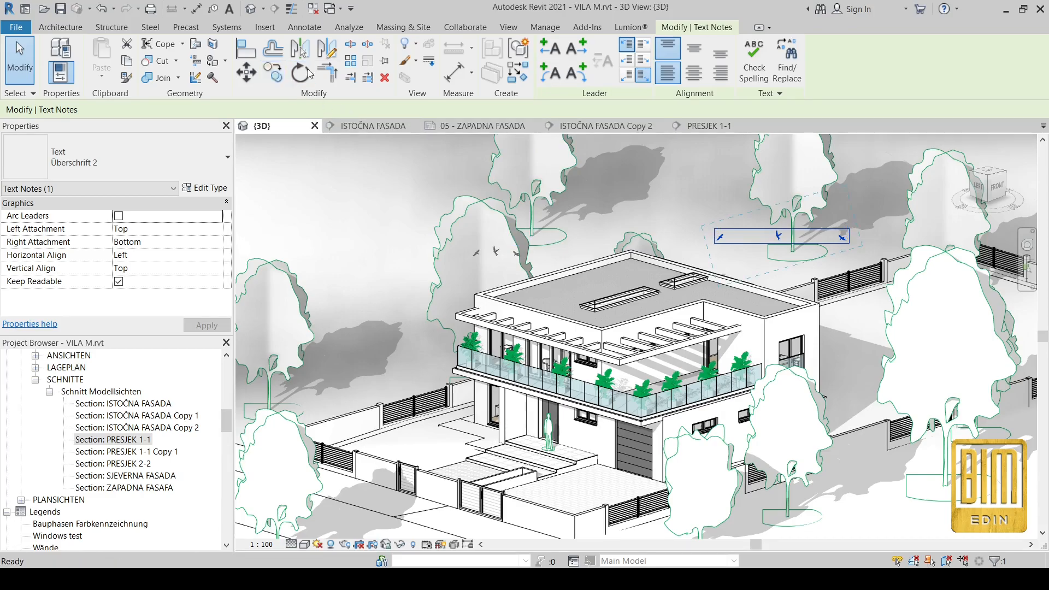
{"action": "left_click", "coordinate": [778, 240]}
{"action": "left_click", "coordinate": [922, 369]}
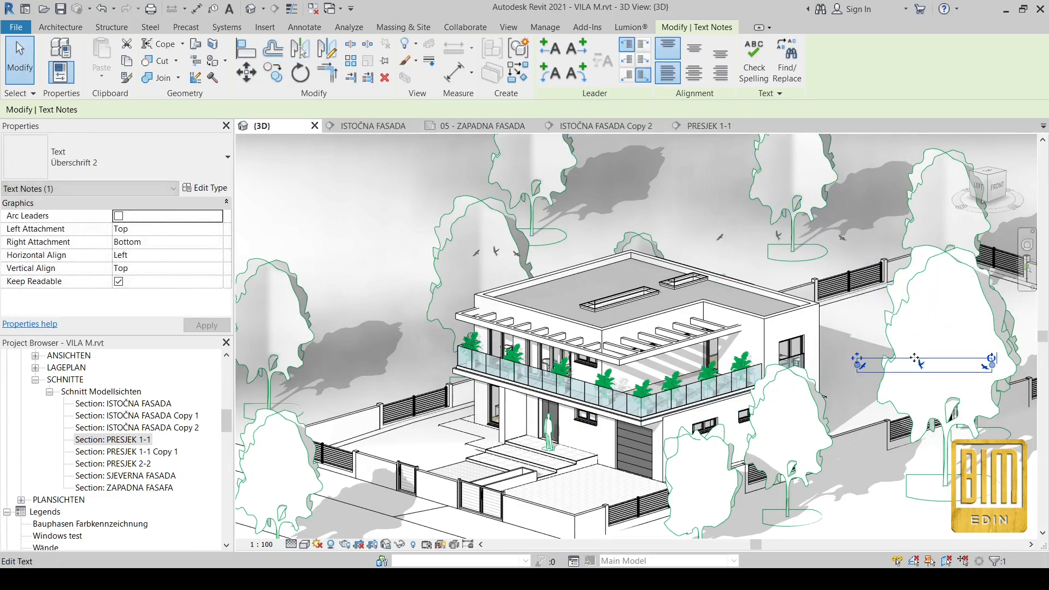
{"action": "double_click", "coordinate": [918, 368]}
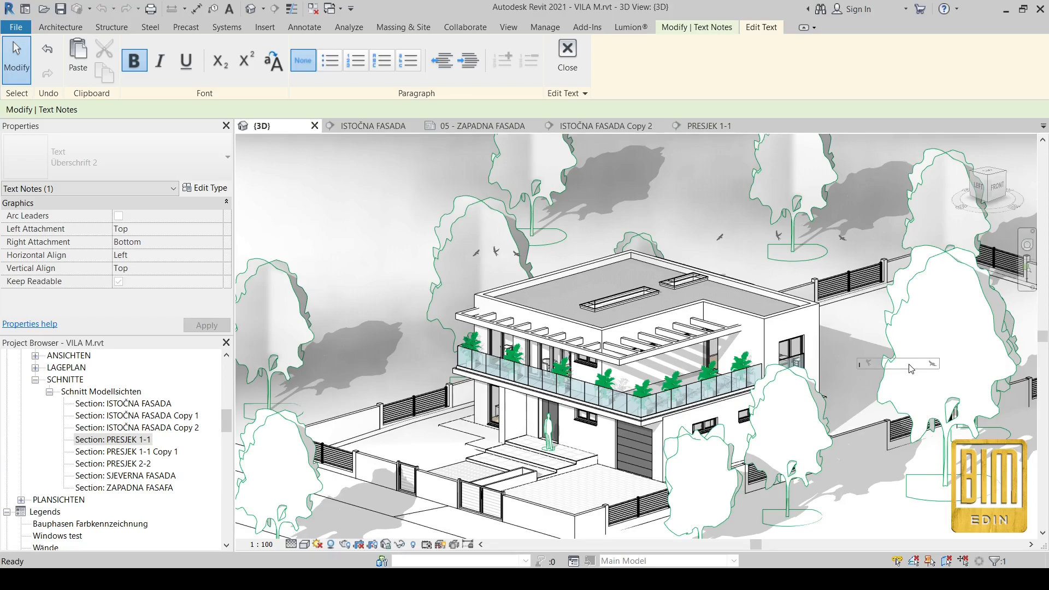
{"action": "key", "text": "Return"}
{"action": "left_click", "coordinate": [873, 395]}
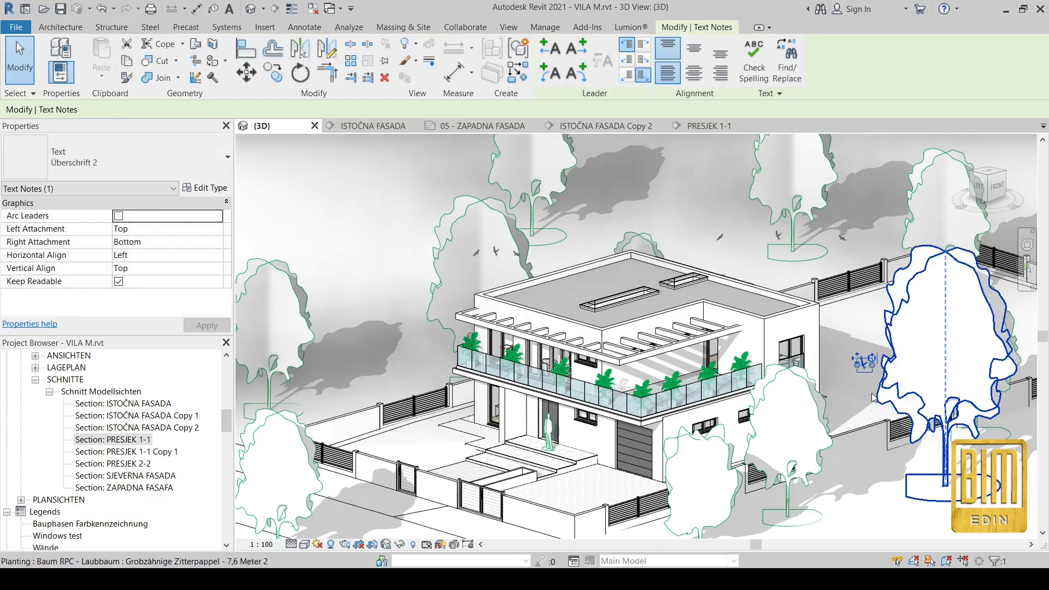
Step: Duplicate the single bird note's text type and set the new type's text size to 10 mm
{"action": "left_click", "coordinate": [205, 188]}
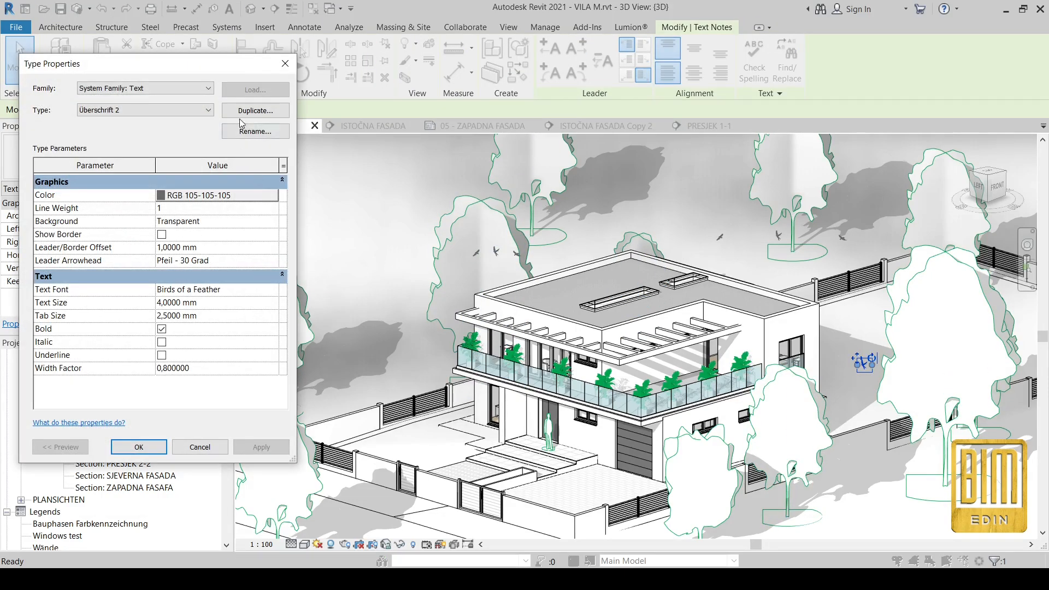
{"action": "left_click", "coordinate": [255, 110]}
{"action": "key", "text": "Escape"}
{"action": "left_click", "coordinate": [205, 304]}
{"action": "type", "text": "1"}
{"action": "left_click", "coordinate": [141, 452]}
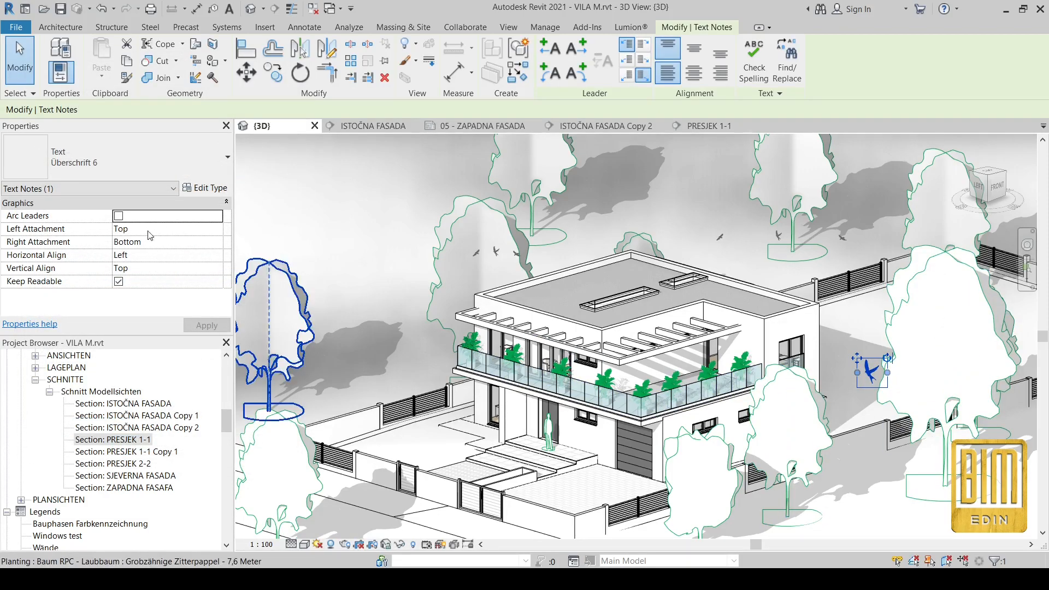
Step: Increase the single bird's text size to 20 mm and deselect the note
{"action": "left_click", "coordinate": [205, 188]}
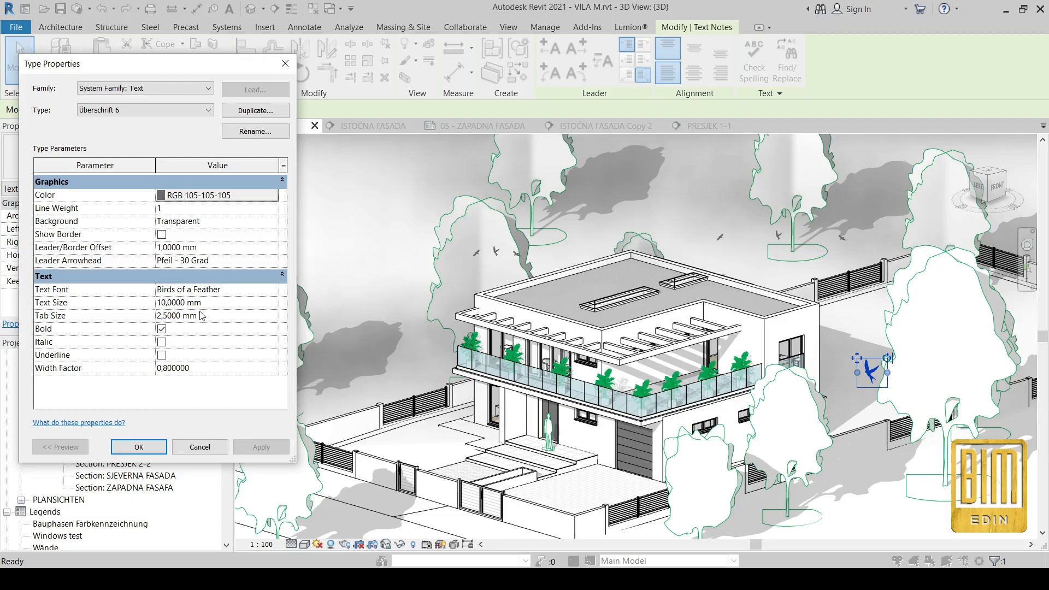
{"action": "left_click", "coordinate": [215, 302]}
{"action": "type", "text": "20"}
{"action": "left_click", "coordinate": [138, 447]}
{"action": "left_click", "coordinate": [408, 181]}
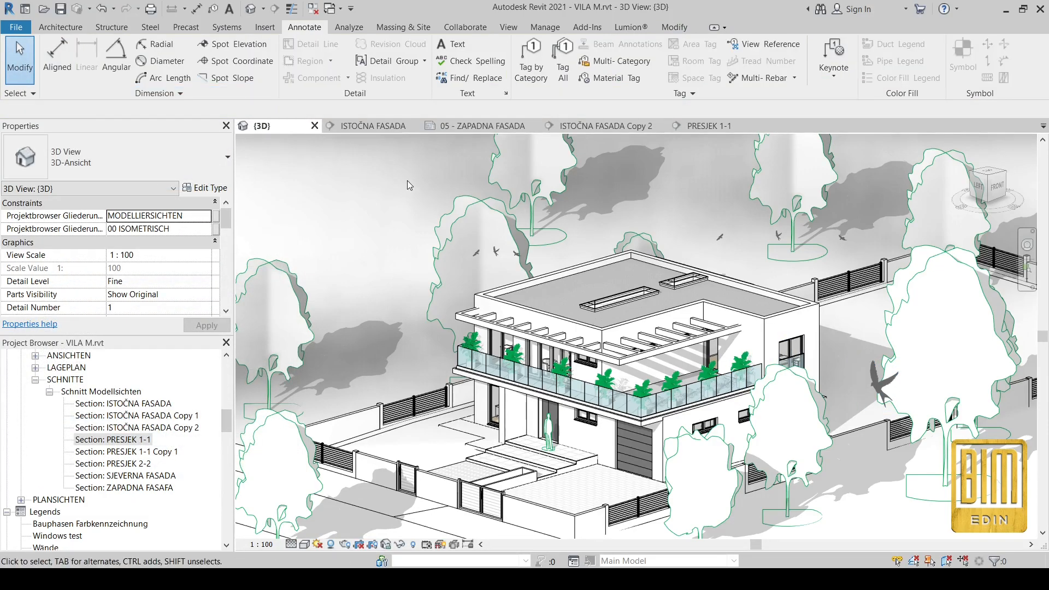
Step: Replace the large bird's character, trying lowercase a and capital A before entering capital B, and deselect the note
{"action": "scroll", "coordinate": [681, 212], "scroll_direction": "down", "scroll_amount": 2}
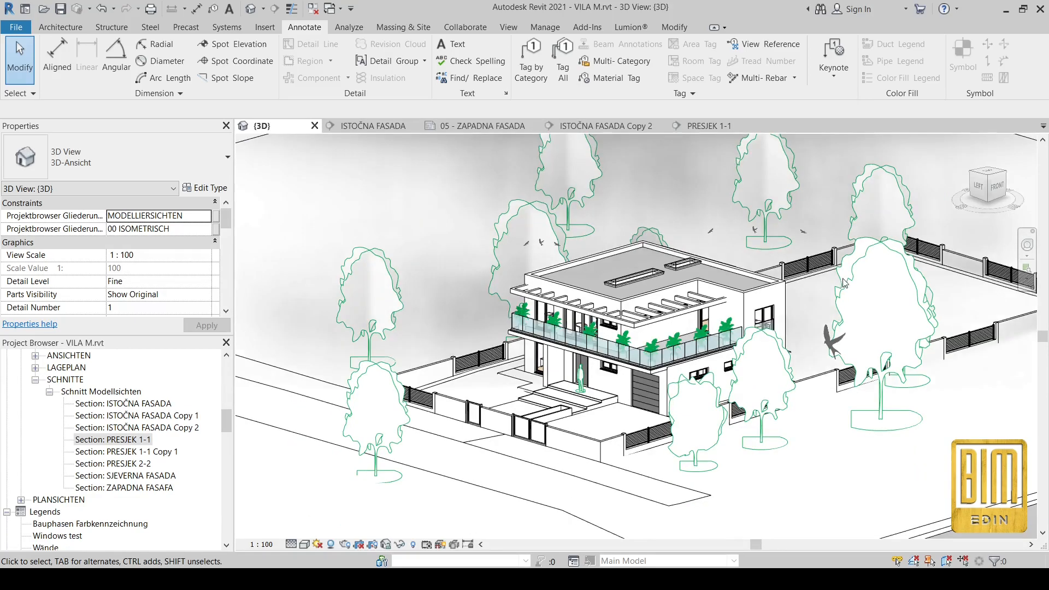
{"action": "left_click", "coordinate": [837, 347]}
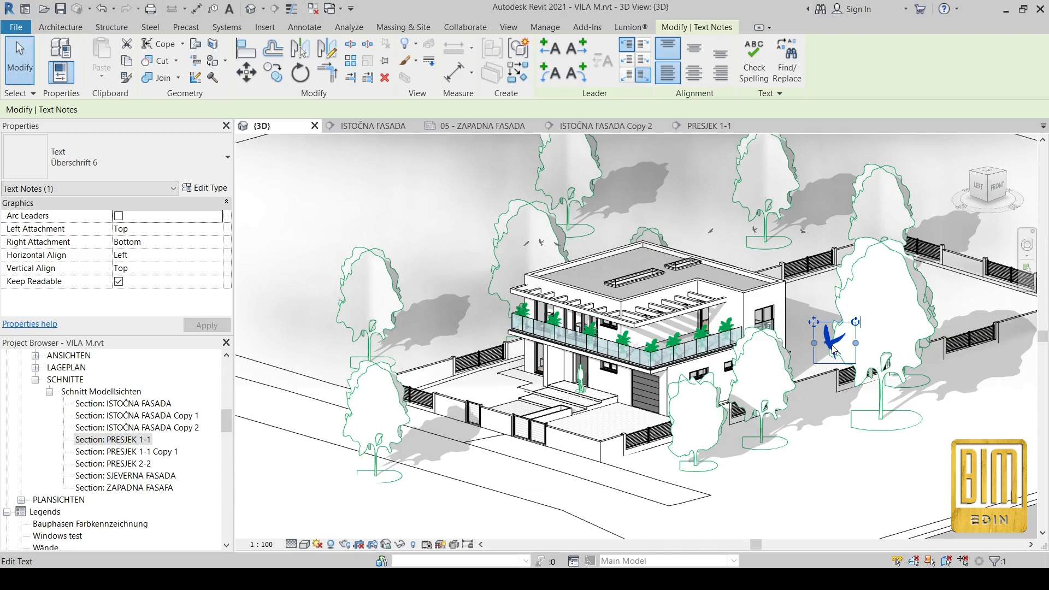
{"action": "left_click", "coordinate": [835, 347]}
{"action": "key", "text": "BackSpace"}
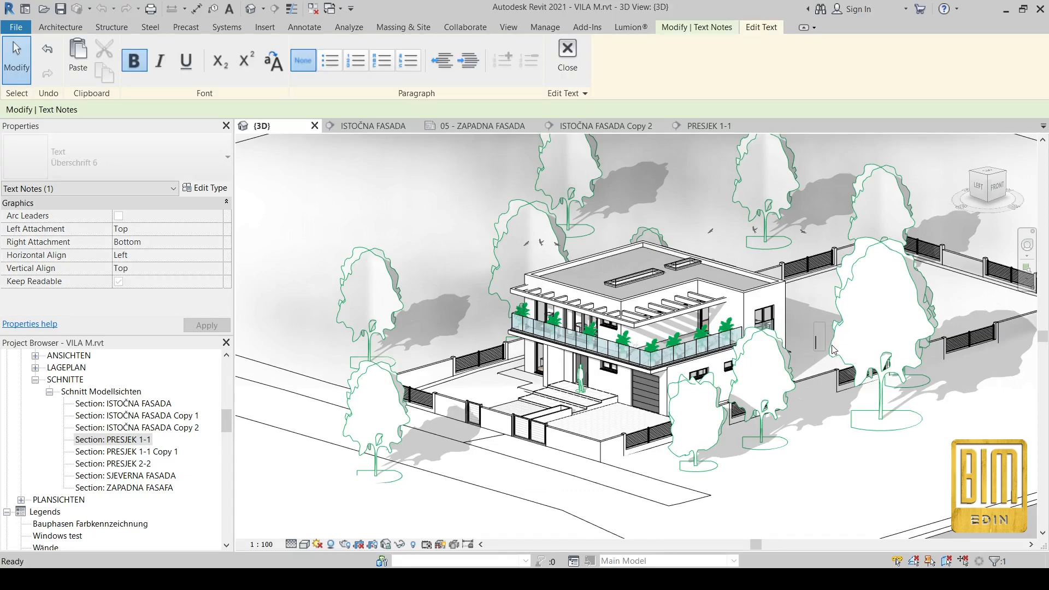
{"action": "type", "text": "a"}
{"action": "key", "text": "Caps_Lock"}
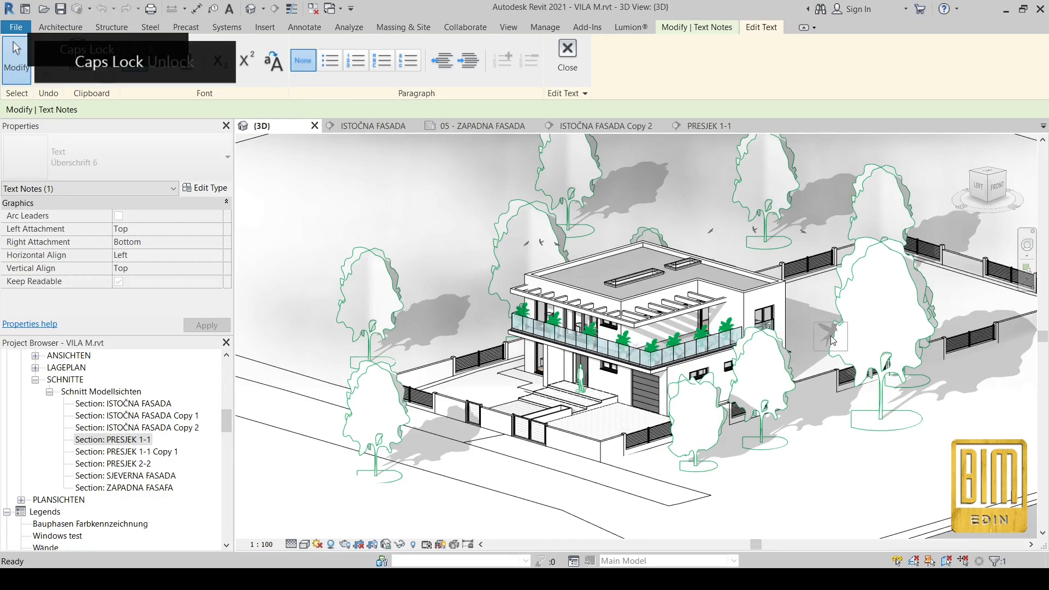
{"action": "key", "text": "BackSpace"}
{"action": "type", "text": "A"}
{"action": "key", "text": "BackSpace"}
{"action": "type", "text": "B"}
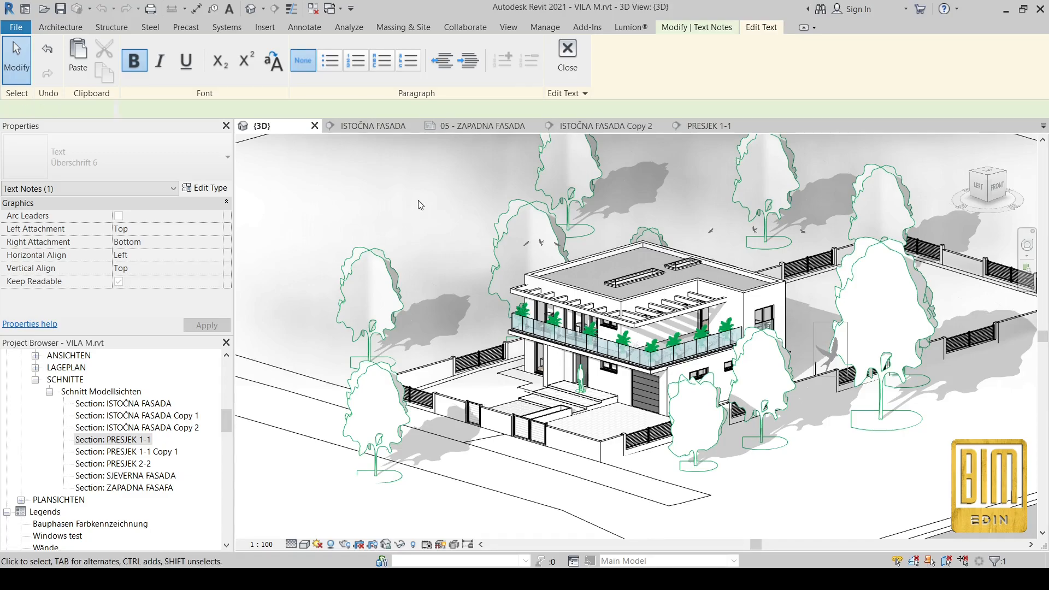
{"action": "left_click", "coordinate": [421, 206]}
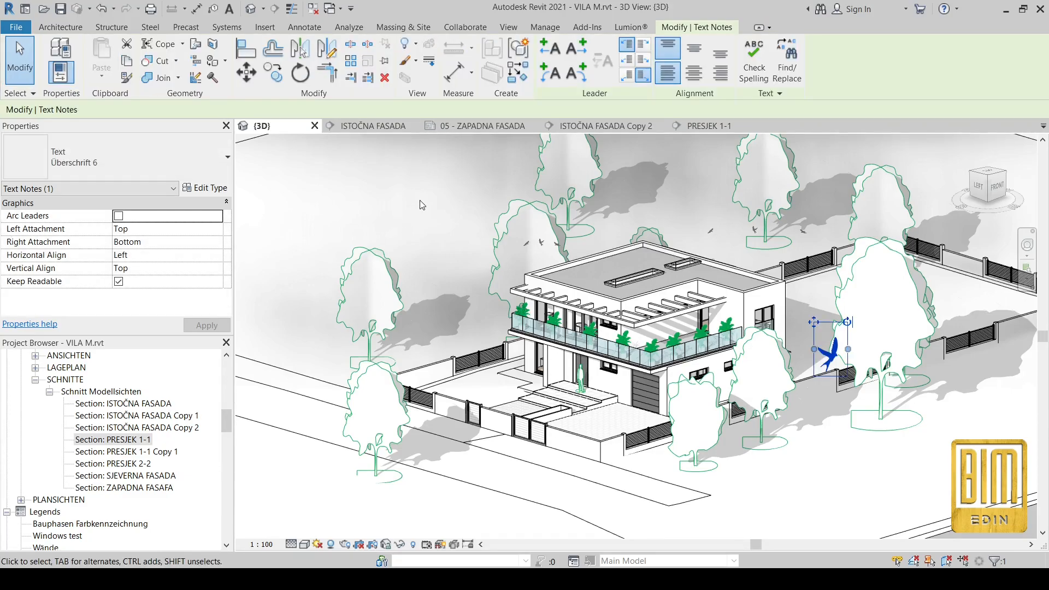
{"action": "left_click", "coordinate": [401, 221]}
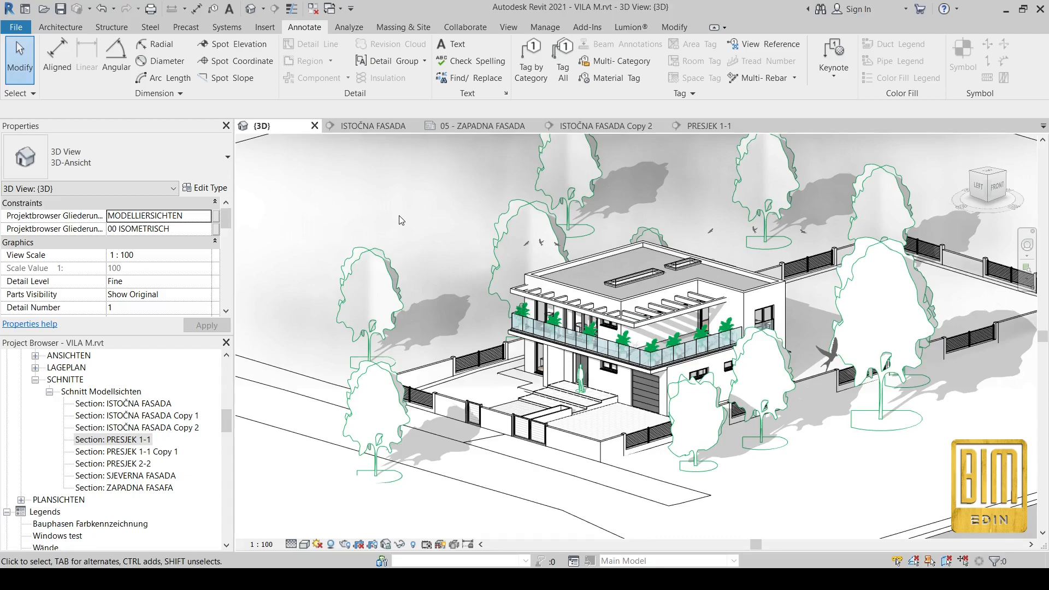
Step: Move the large bird note away from the big tree and up into the open area beyond the rear trees
{"action": "left_click_drag", "start_coordinate": [811, 325], "coordinate": [947, 129], "text": "ctrl"}
{"action": "left_click", "coordinate": [399, 186]}
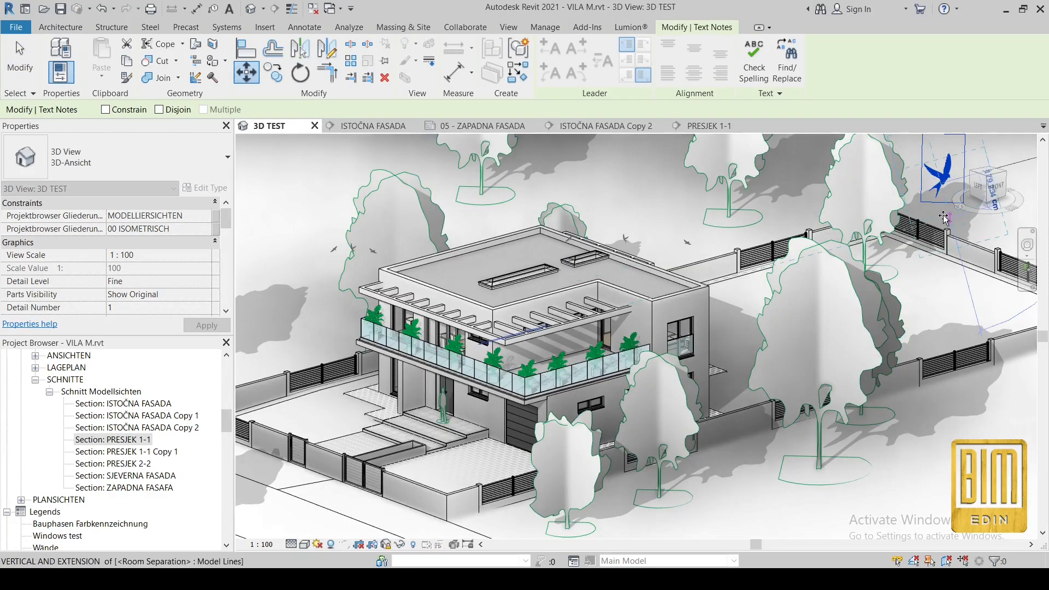
{"action": "left_click", "coordinate": [943, 175]}
{"action": "left_click_drag", "start_coordinate": [942, 175], "coordinate": [946, 123]}
Step: Copy the large bird note and place the duplicate a short distance beside the original
{"action": "key", "text": "c"}
{"action": "key", "text": "o"}
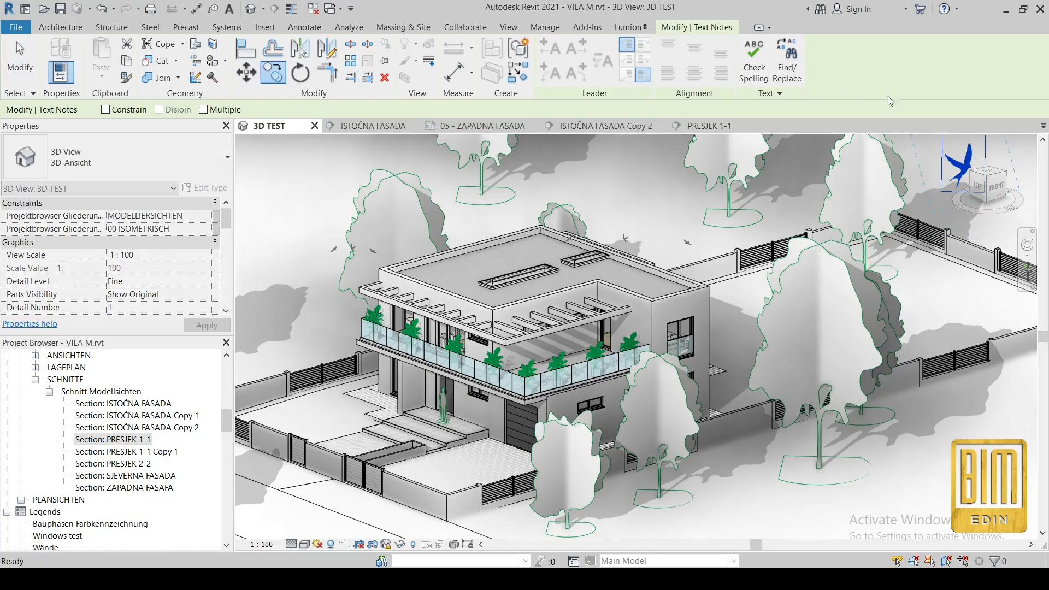
{"action": "left_click", "coordinate": [970, 178]}
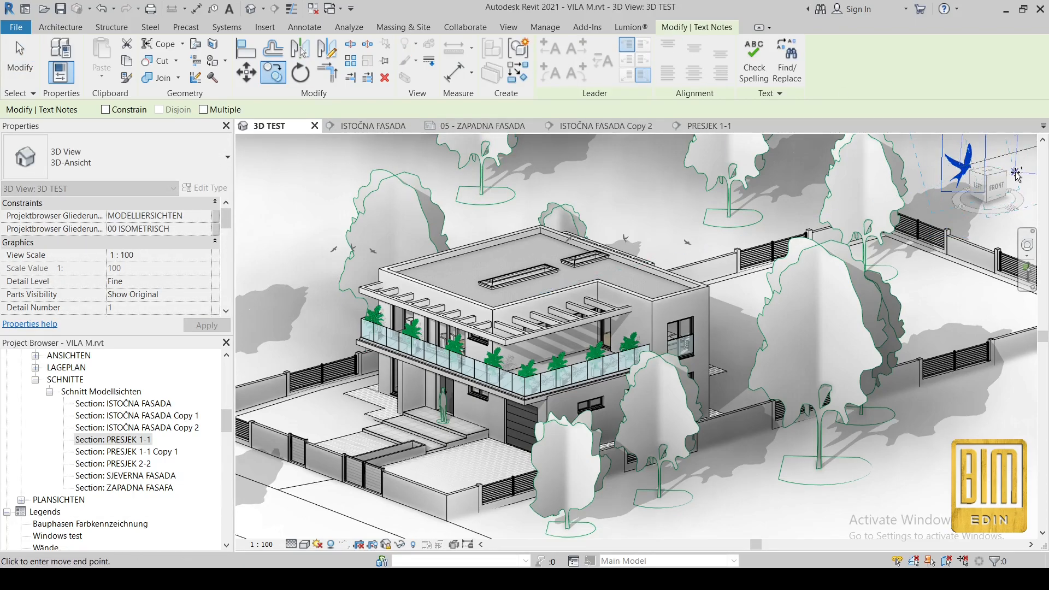
{"action": "left_click", "coordinate": [1015, 173]}
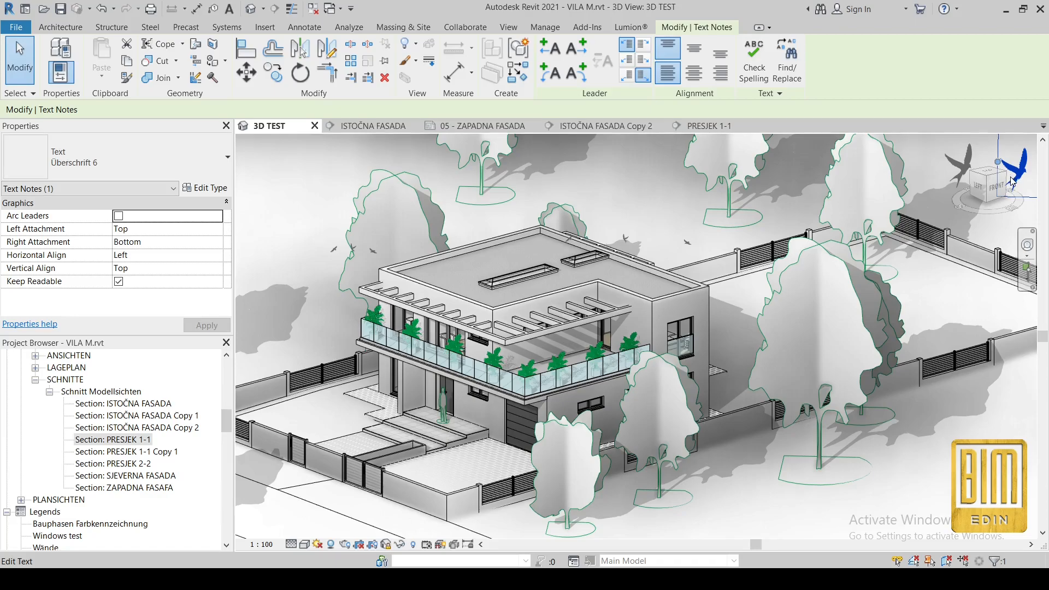
Step: Replace the character in the copied bird note with a lowercase one to get a different bird shape
{"action": "double_click", "coordinate": [1013, 182]}
{"action": "key", "text": "BackSpace"}
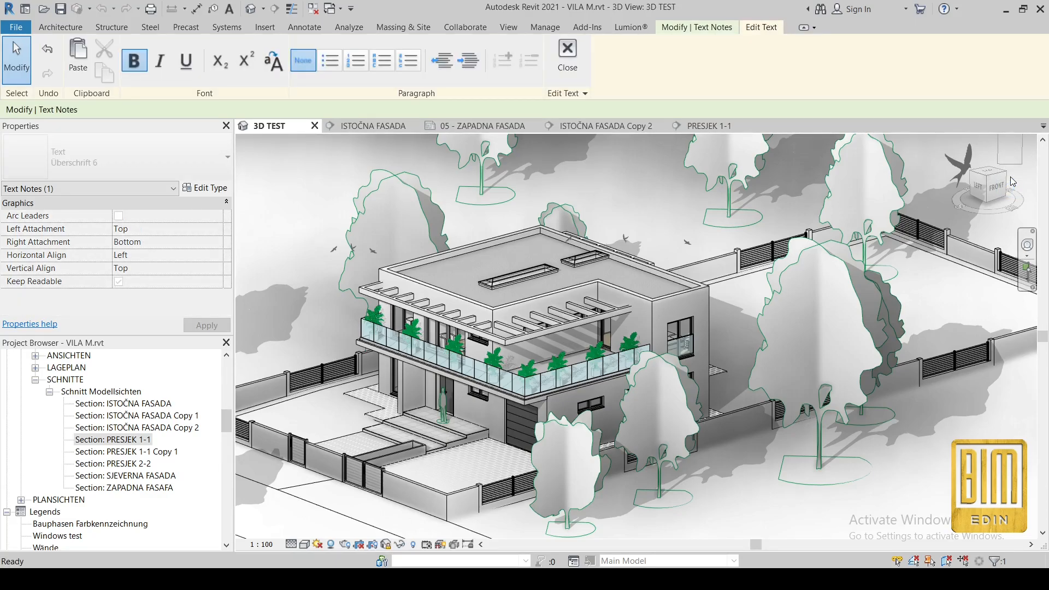
{"action": "key", "text": "Caps_Lock"}
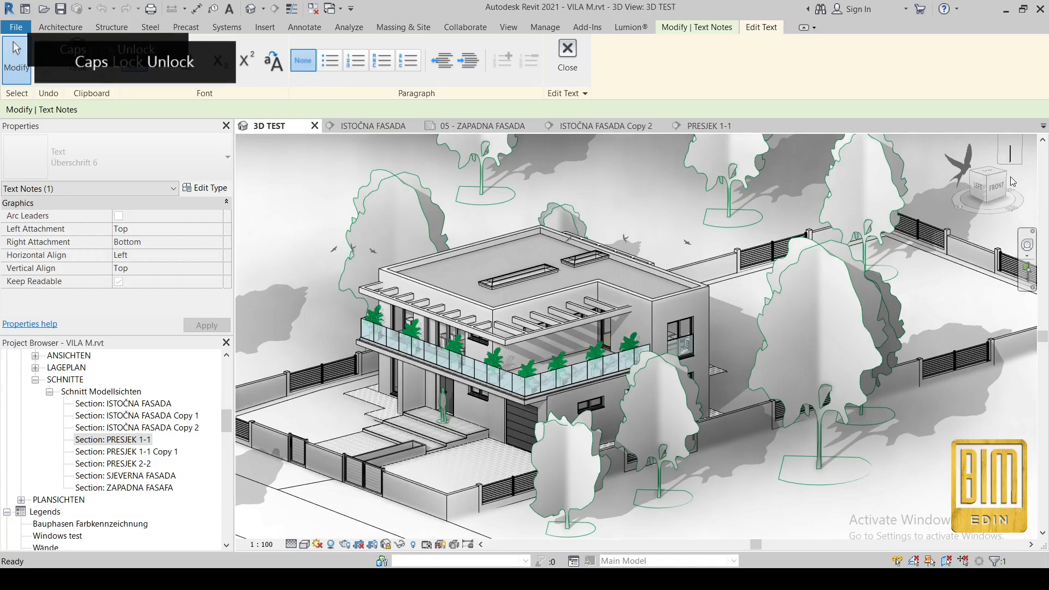
{"action": "scroll", "coordinate": [1012, 181], "scroll_direction": "up", "scroll_amount": 2}
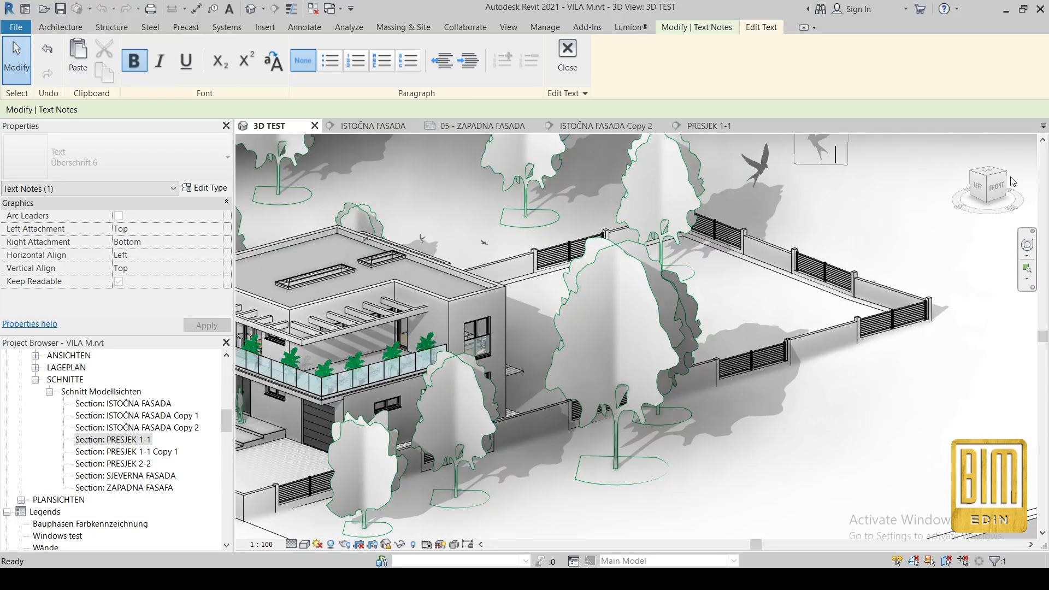
{"action": "left_click", "coordinate": [817, 189]}
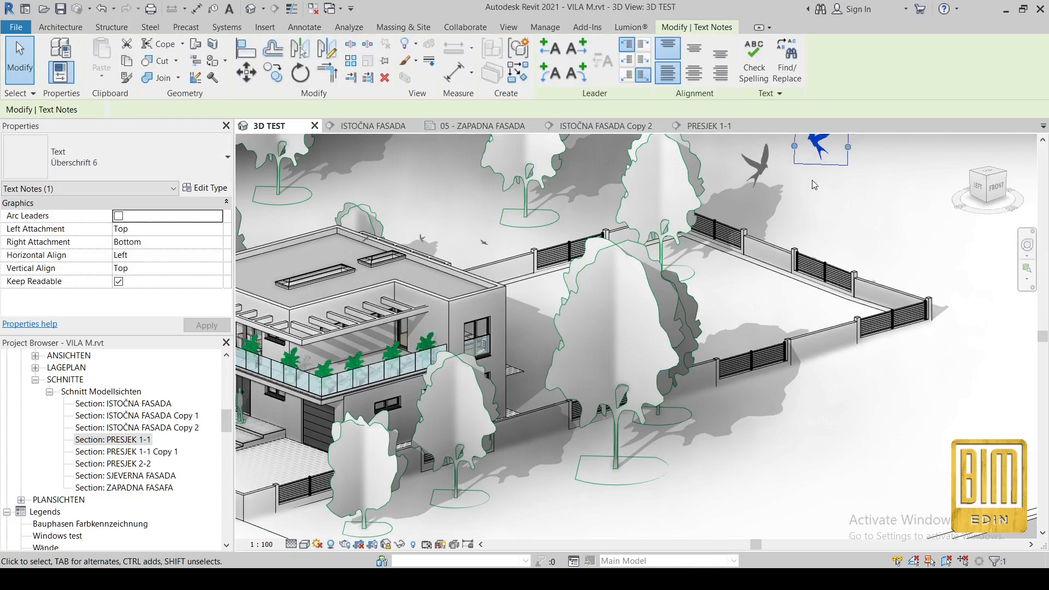
Step: Move the copied bird note slightly lower beside the first large bird and deselect it
{"action": "left_click", "coordinate": [246, 73]}
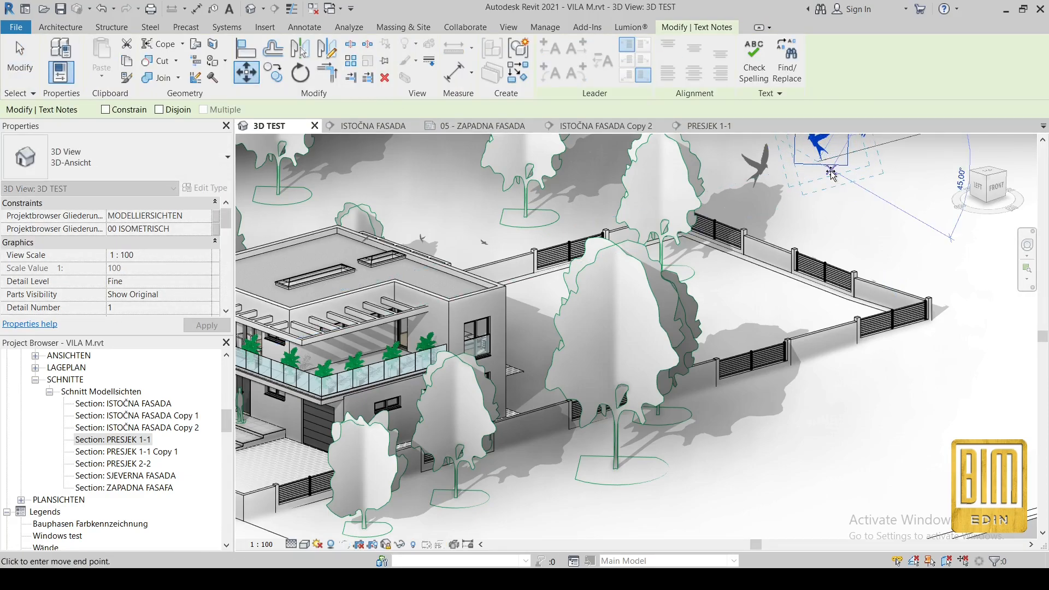
{"action": "left_click", "coordinate": [831, 175]}
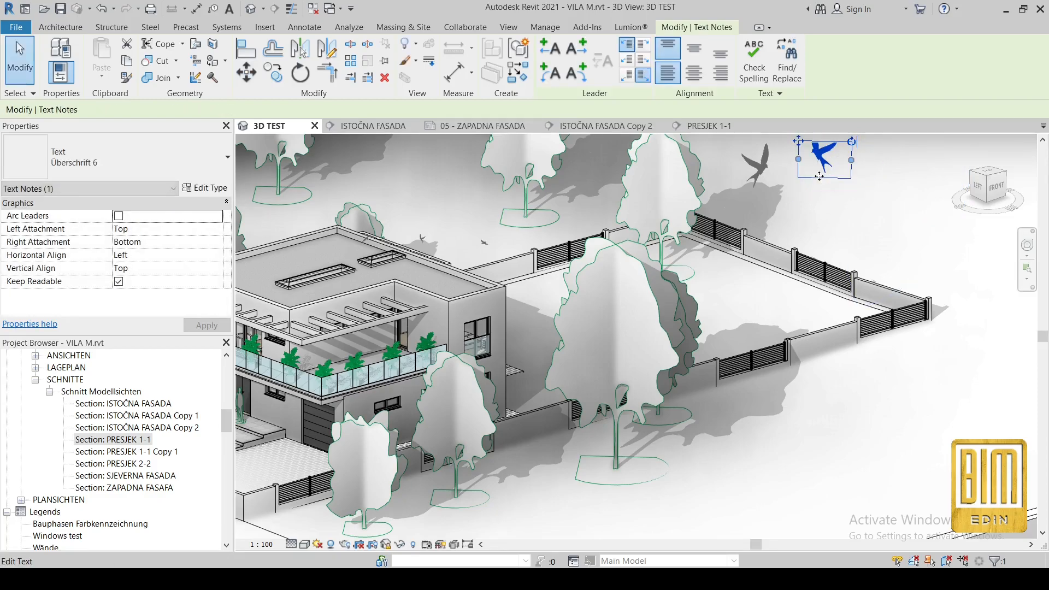
{"action": "key", "text": "Escape"}
{"action": "middle_click_drag", "start_coordinate": [756, 207], "coordinate": [1002, 159]}
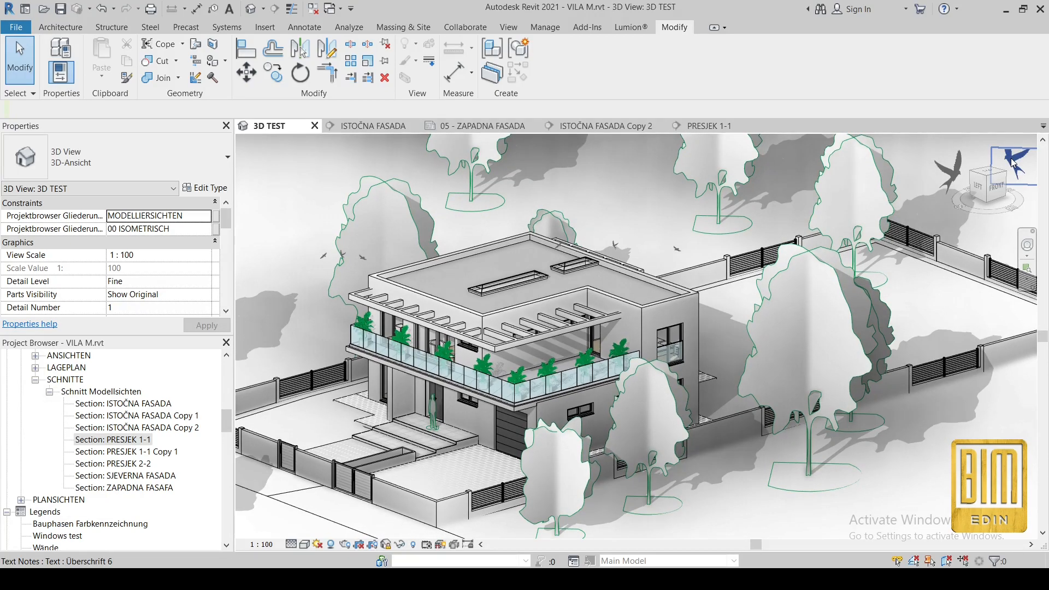
Step: Edit the copied bird note's text again, nudge the note level with the first bird, and deselect it
{"action": "left_click", "coordinate": [1010, 171]}
{"action": "left_click", "coordinate": [1010, 170]}
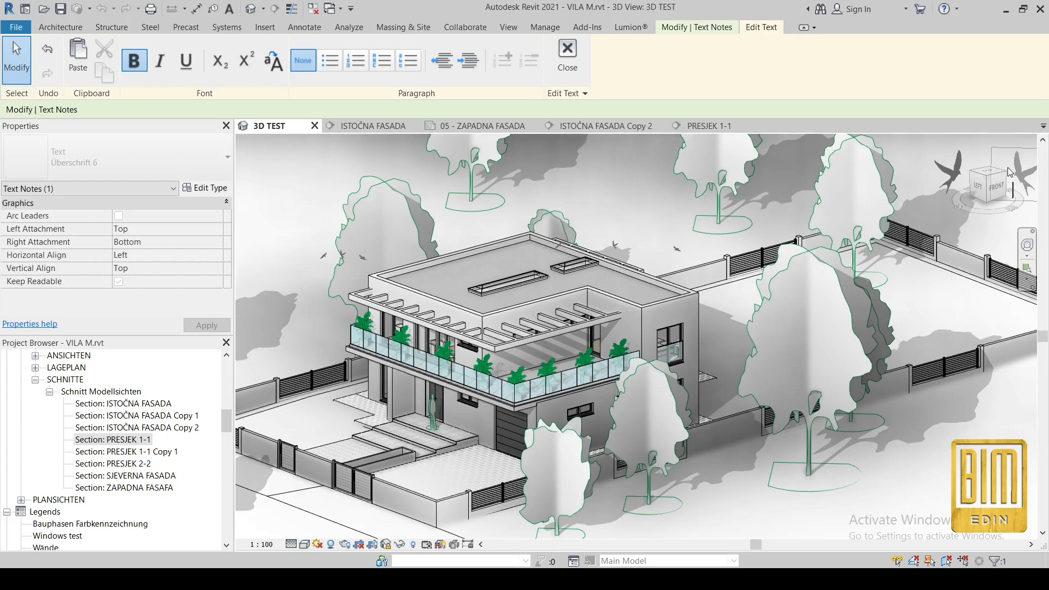
{"action": "left_click", "coordinate": [880, 167]}
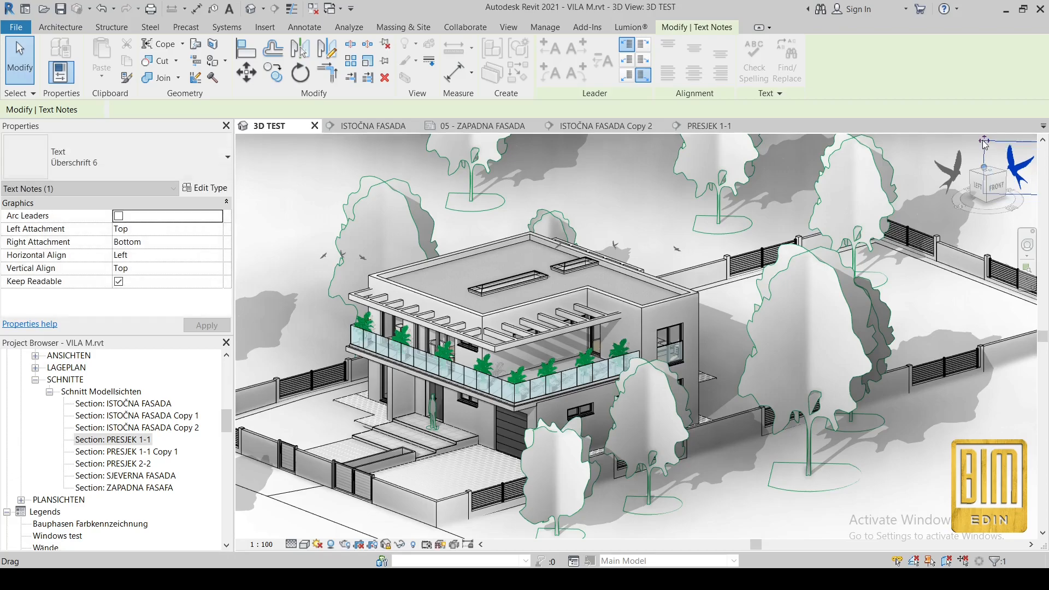
{"action": "left_click", "coordinate": [717, 192]}
{"action": "left_click", "coordinate": [618, 191]}
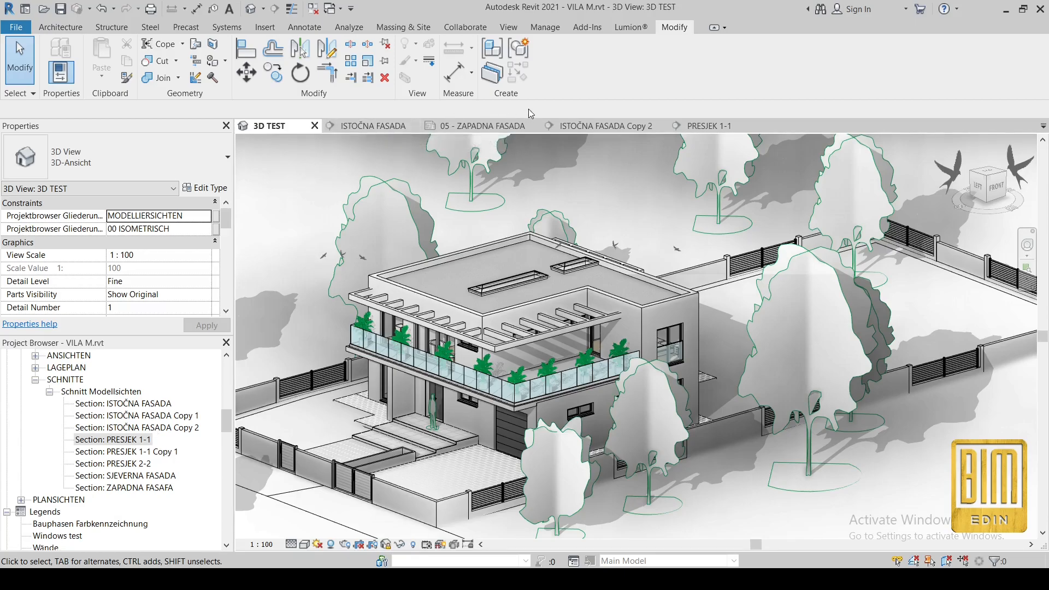
Step: Switch to sheet 05 - ZAPADNA FASADA and compare its facade view in the Shaded and Realistic visual styles
{"action": "left_click", "coordinate": [451, 126]}
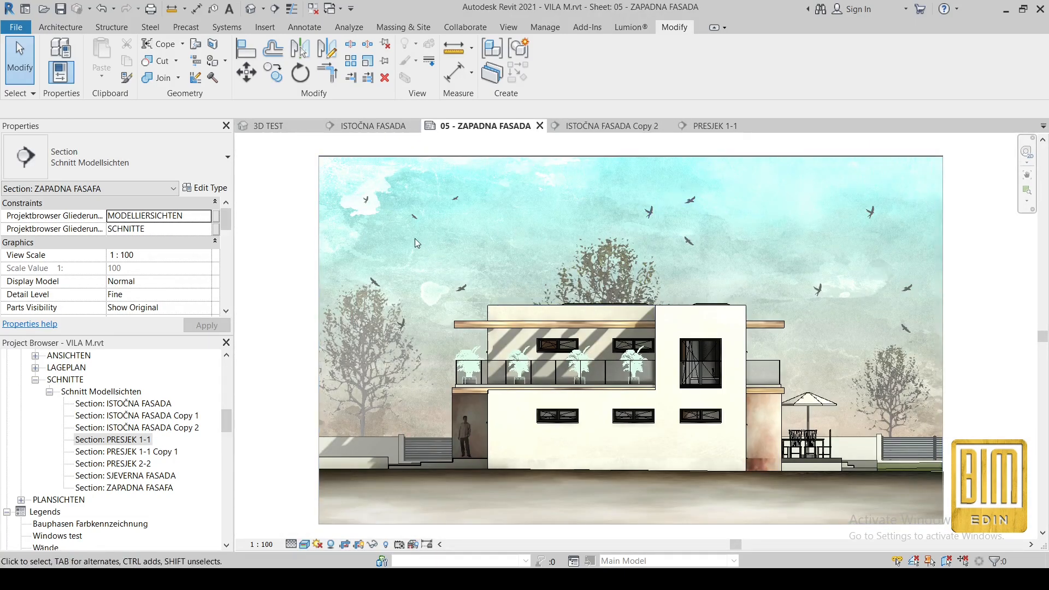
{"action": "left_click", "coordinate": [303, 548]}
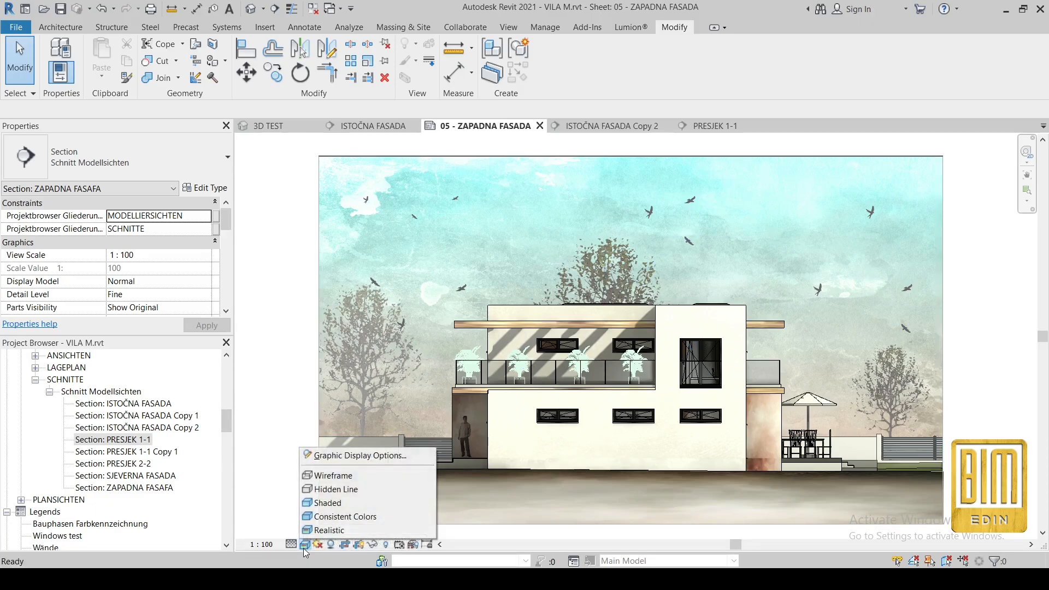
{"action": "left_click", "coordinate": [328, 503]}
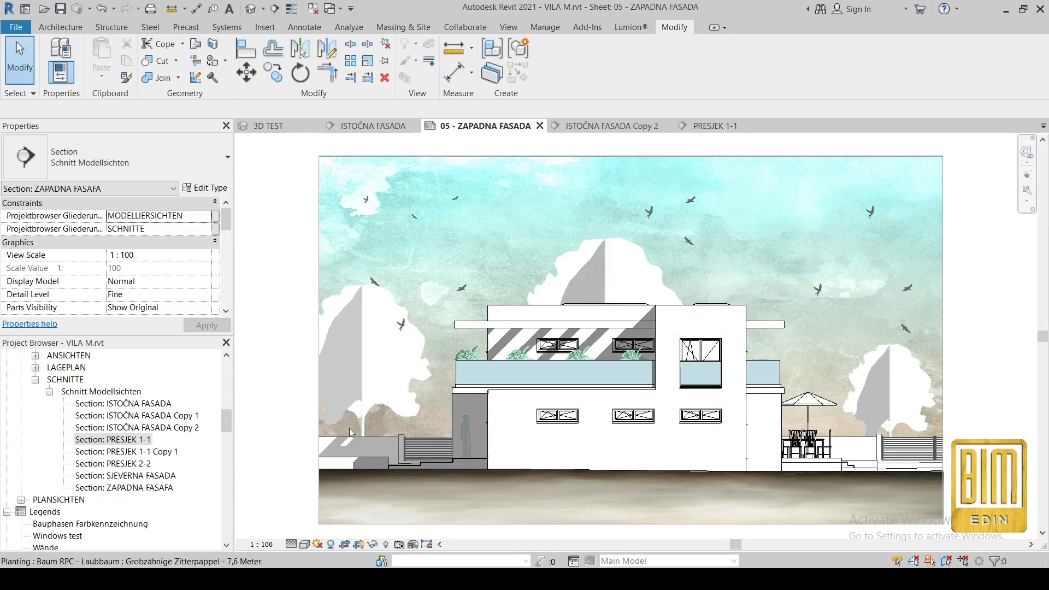
{"action": "left_click", "coordinate": [305, 545]}
{"action": "left_click", "coordinate": [330, 531]}
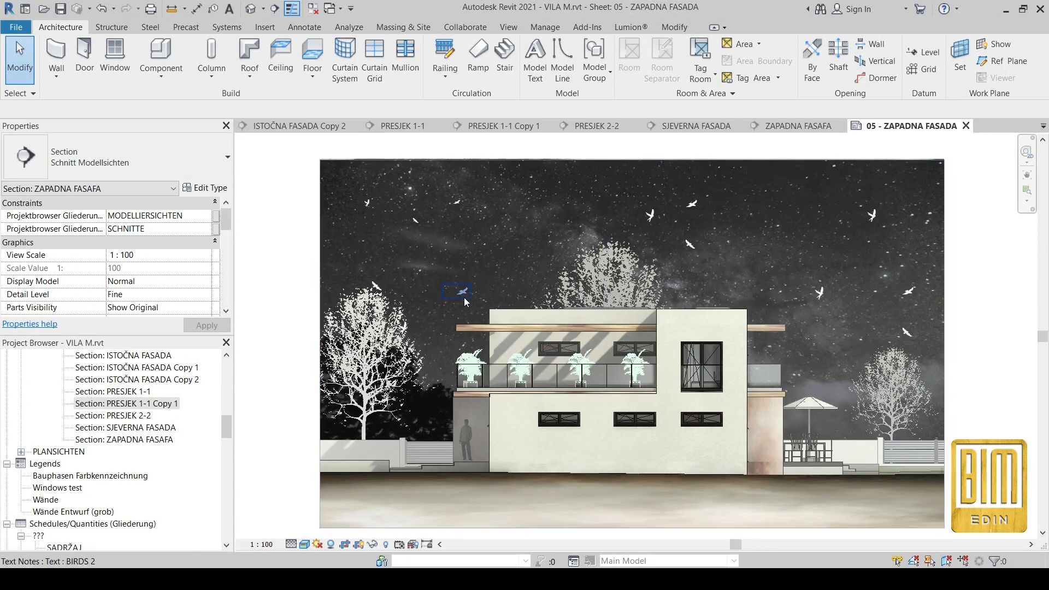
{"action": "scroll", "coordinate": [459, 293], "scroll_direction": "up", "scroll_amount": 3}
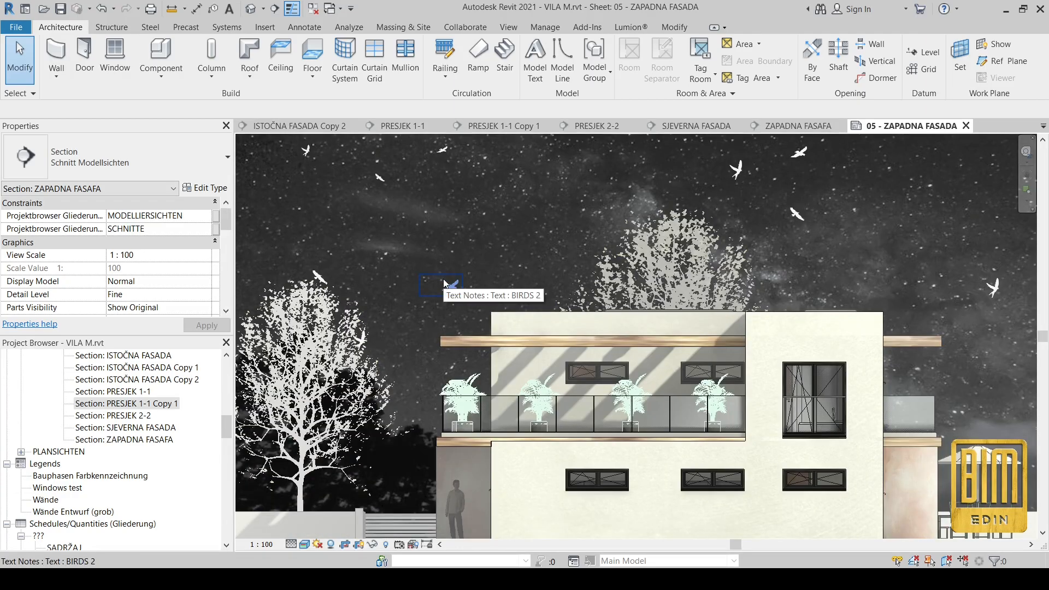
{"action": "scroll", "coordinate": [500, 330], "scroll_direction": "down", "scroll_amount": 2}
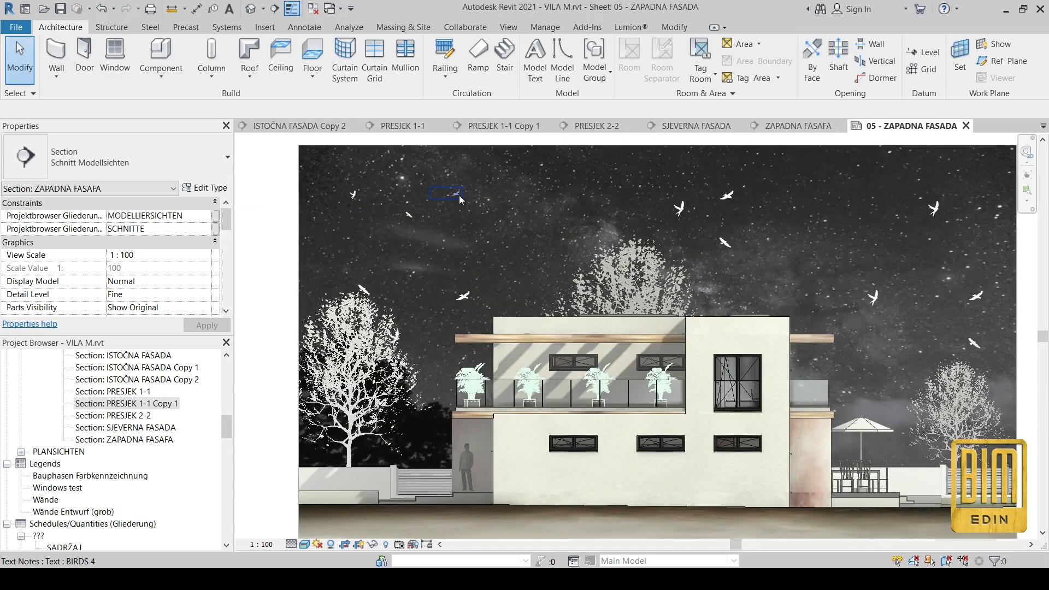
{"action": "left_click", "coordinate": [459, 195]}
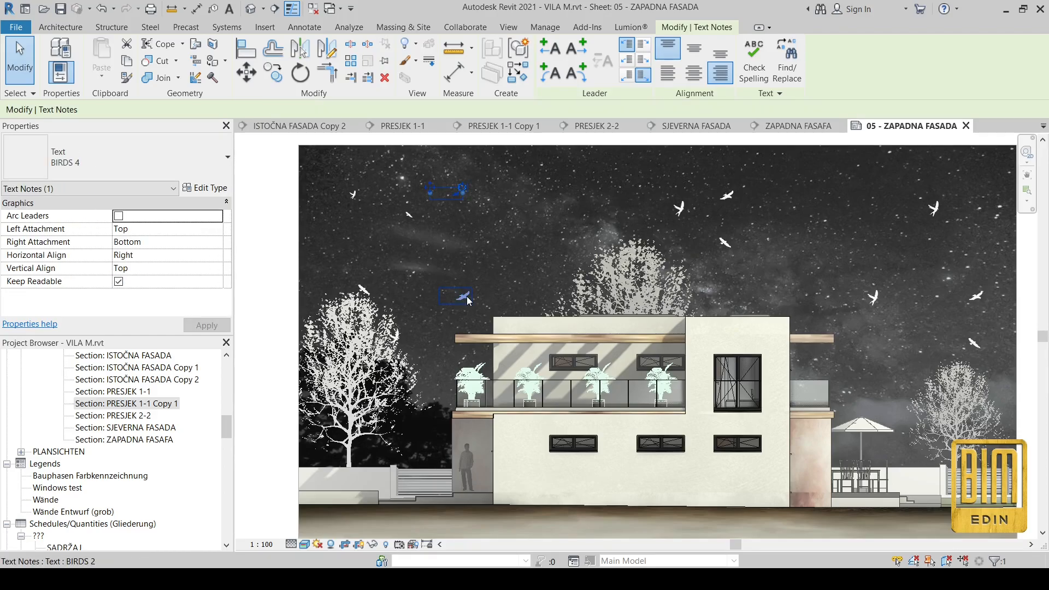
{"action": "left_click", "coordinate": [464, 298], "text": "ctrl"}
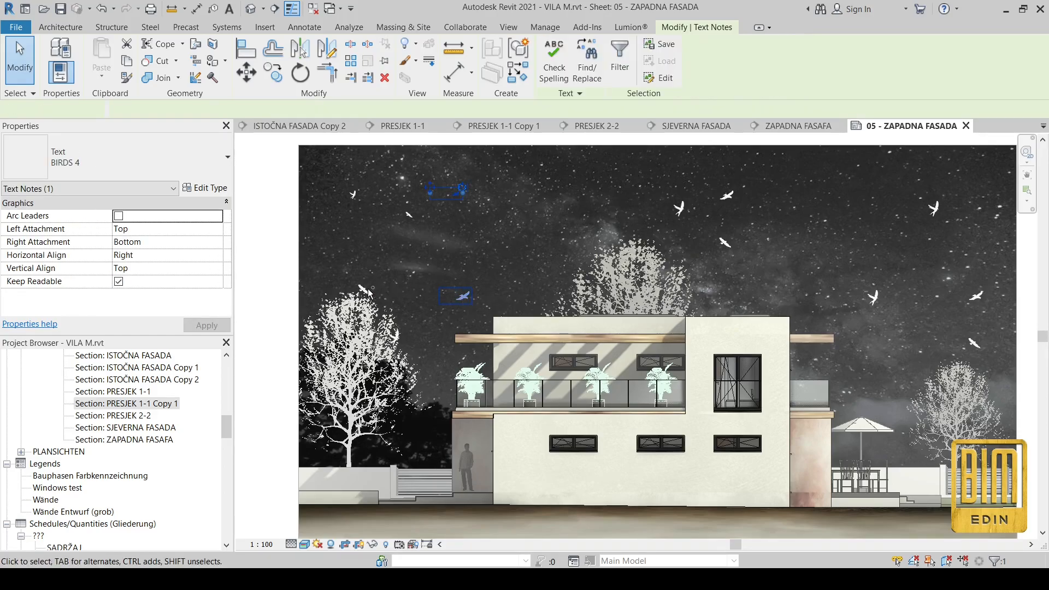
{"action": "left_click", "coordinate": [360, 292], "text": "ctrl"}
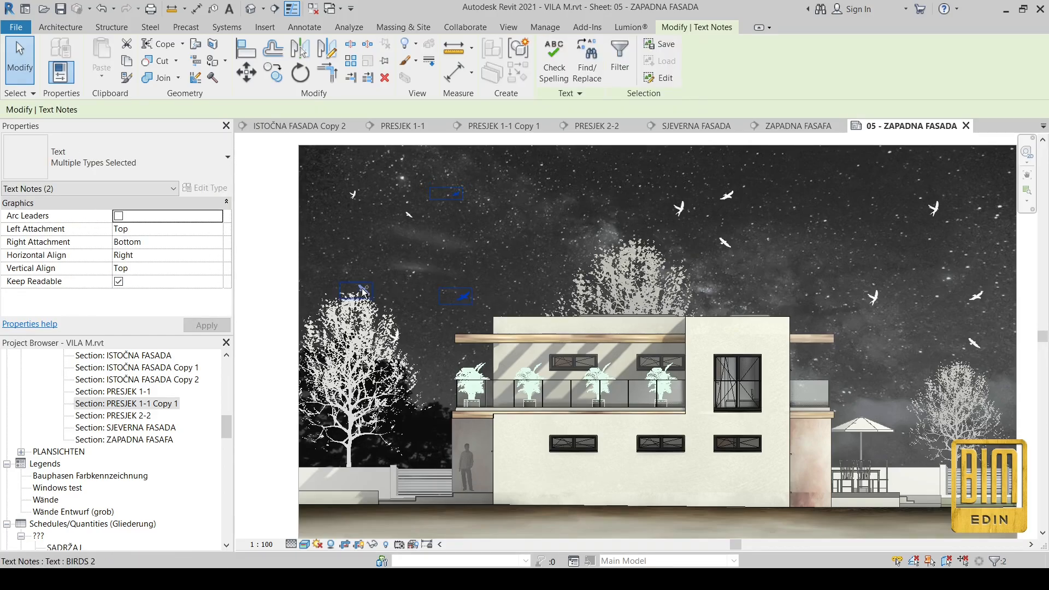
{"action": "left_click", "coordinate": [354, 200], "text": "ctrl"}
{"action": "left_click", "coordinate": [412, 217], "text": "ctrl"}
Step: Select all BIRDS 4 text notes visible in the facade view and delete them
{"action": "left_click", "coordinate": [413, 218]}
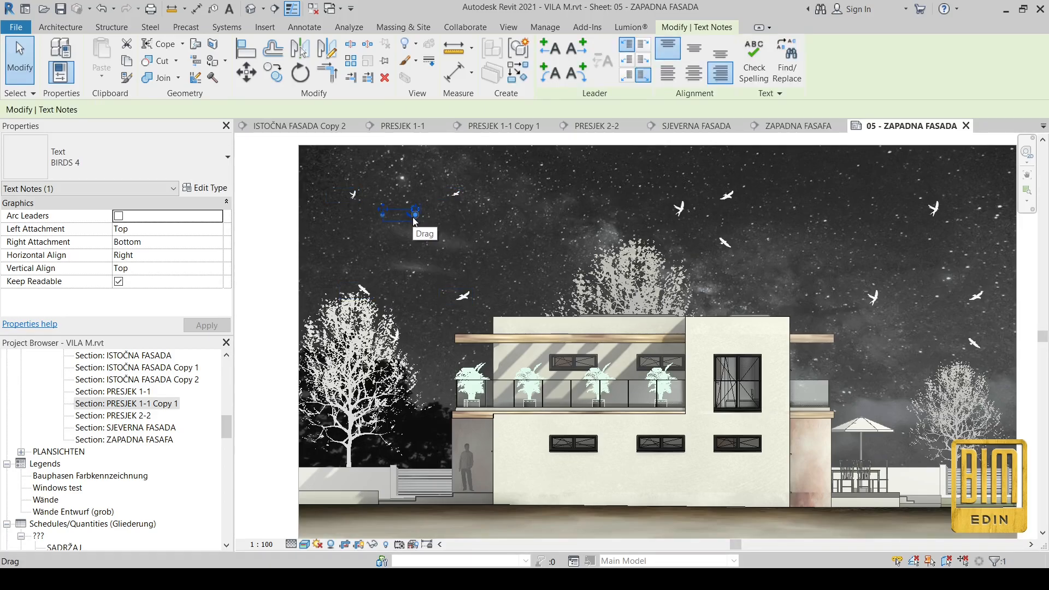
{"action": "right_click", "coordinate": [414, 218]}
{"action": "mouse_move", "coordinate": [524, 345]}
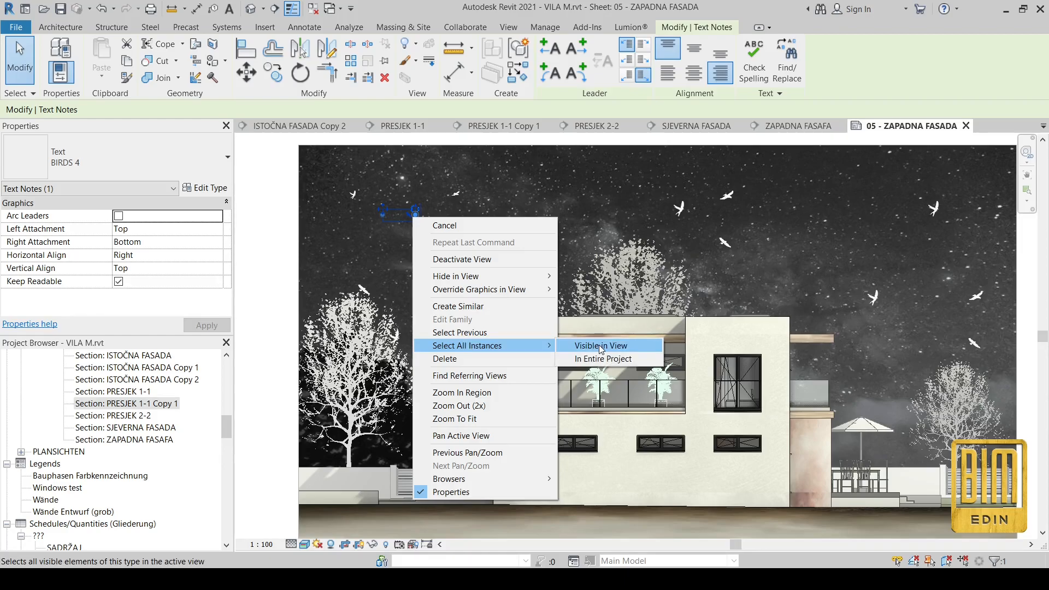
{"action": "left_click", "coordinate": [601, 345]}
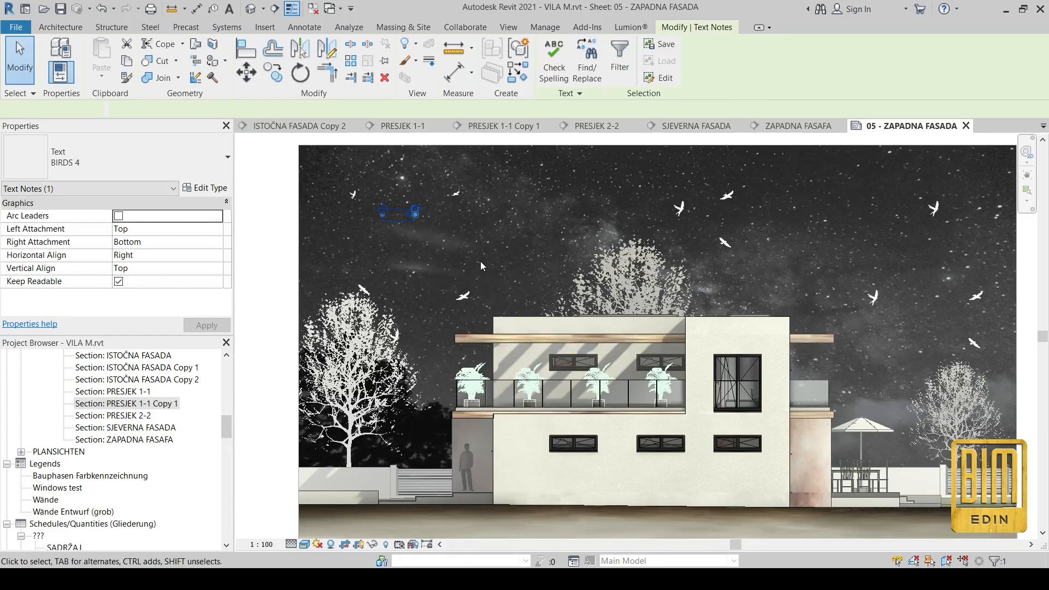
{"action": "right_click", "coordinate": [482, 243]}
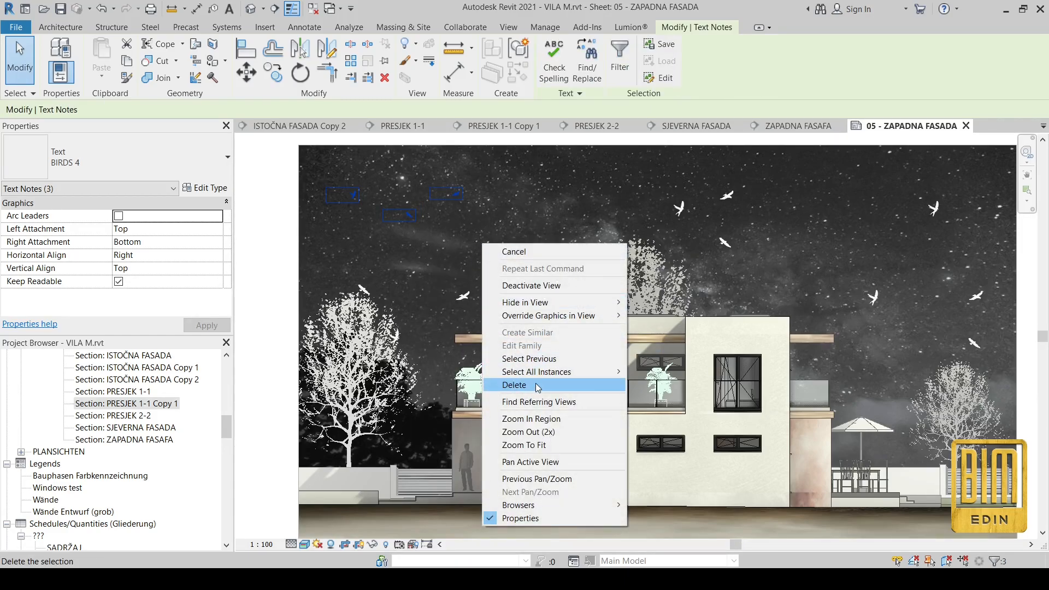
{"action": "left_click", "coordinate": [538, 382]}
Step: Select all BIRDS 2 text notes visible in the facade view and delete them
{"action": "left_click", "coordinate": [468, 297]}
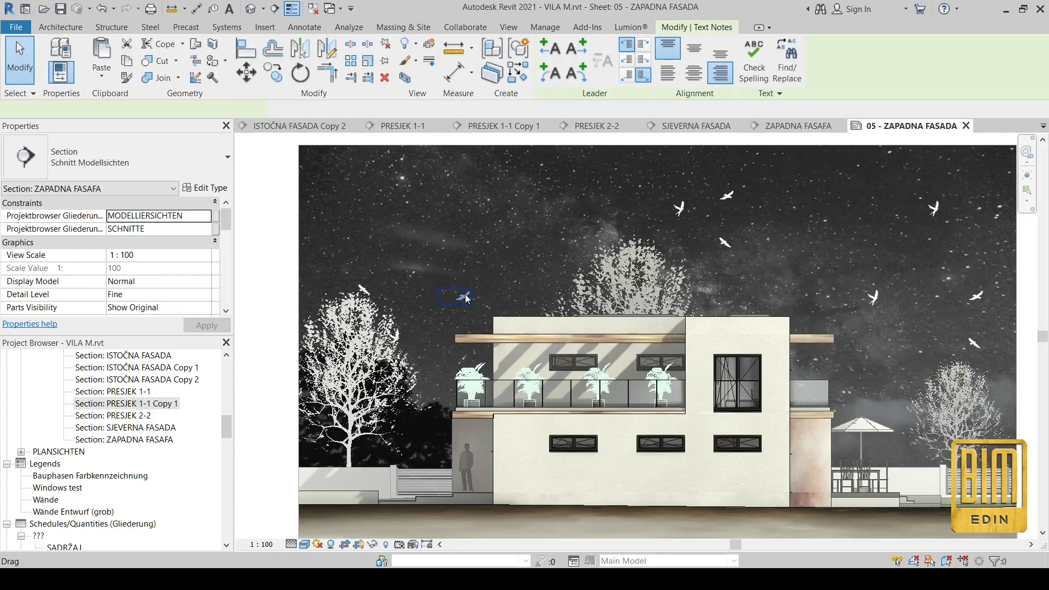
{"action": "right_click", "coordinate": [468, 299]}
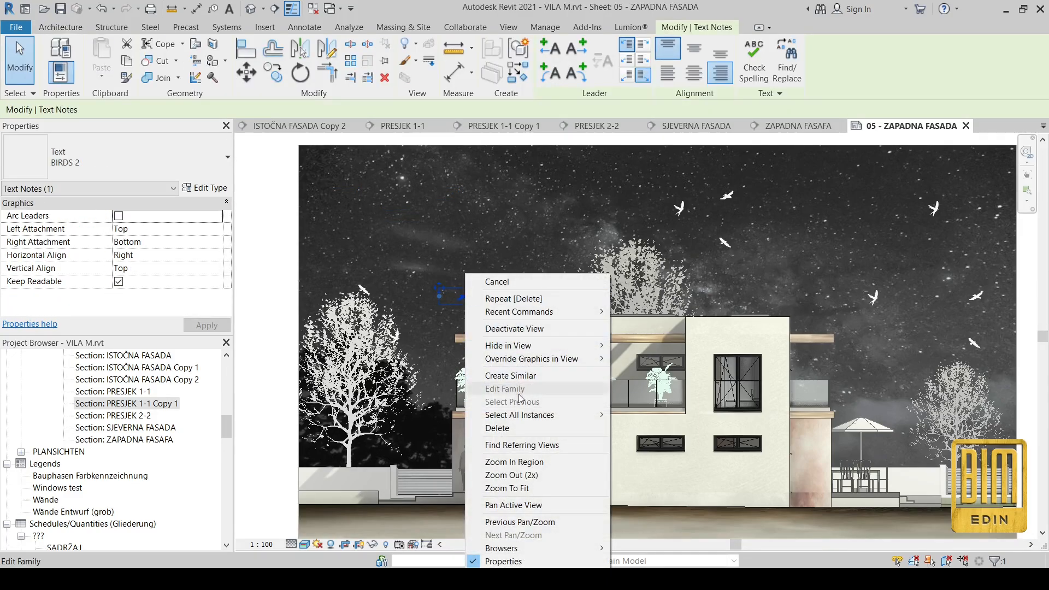
{"action": "mouse_move", "coordinate": [531, 419]}
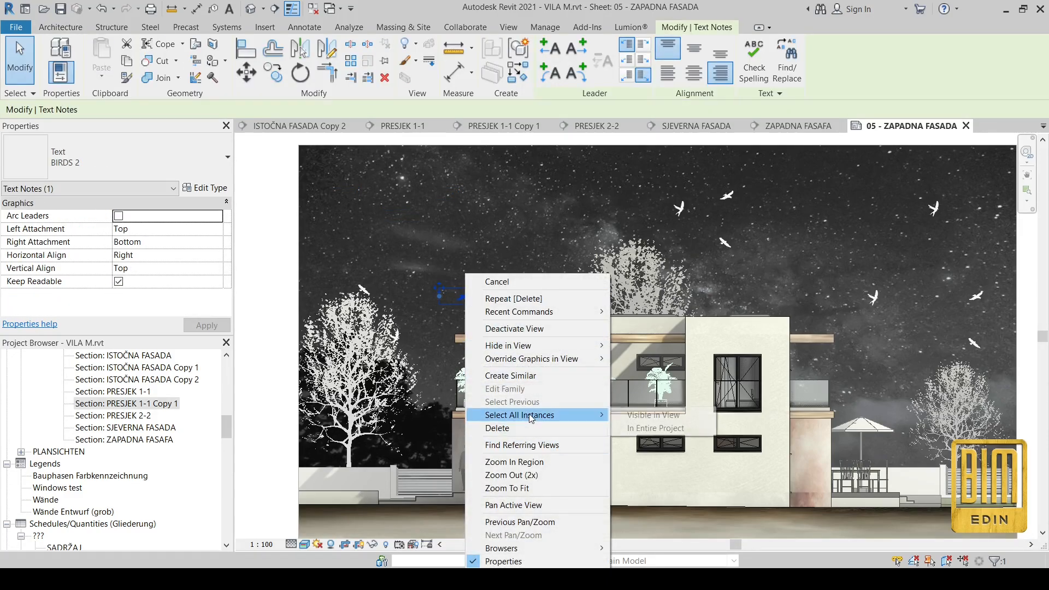
{"action": "left_click", "coordinate": [654, 415]}
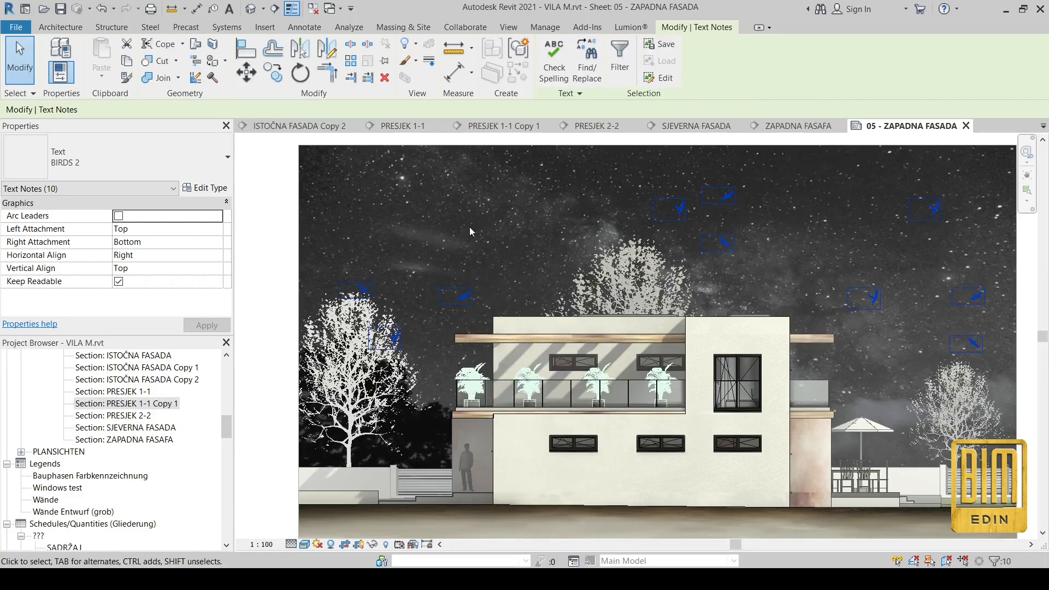
{"action": "right_click", "coordinate": [470, 228]}
{"action": "mouse_move", "coordinate": [538, 379]}
{"action": "left_click", "coordinate": [653, 380]}
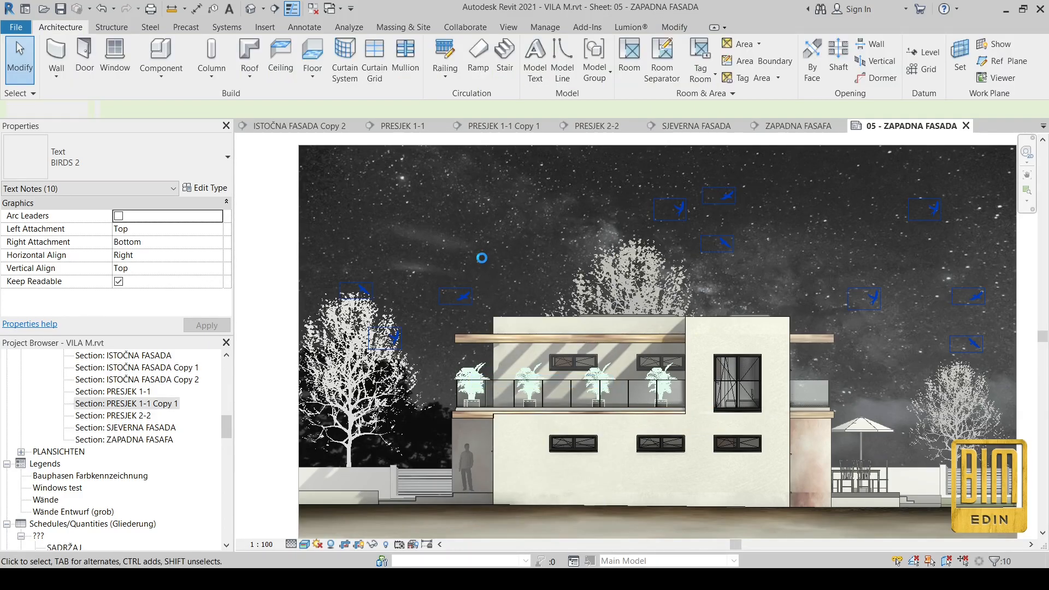
{"action": "key", "text": "Delete"}
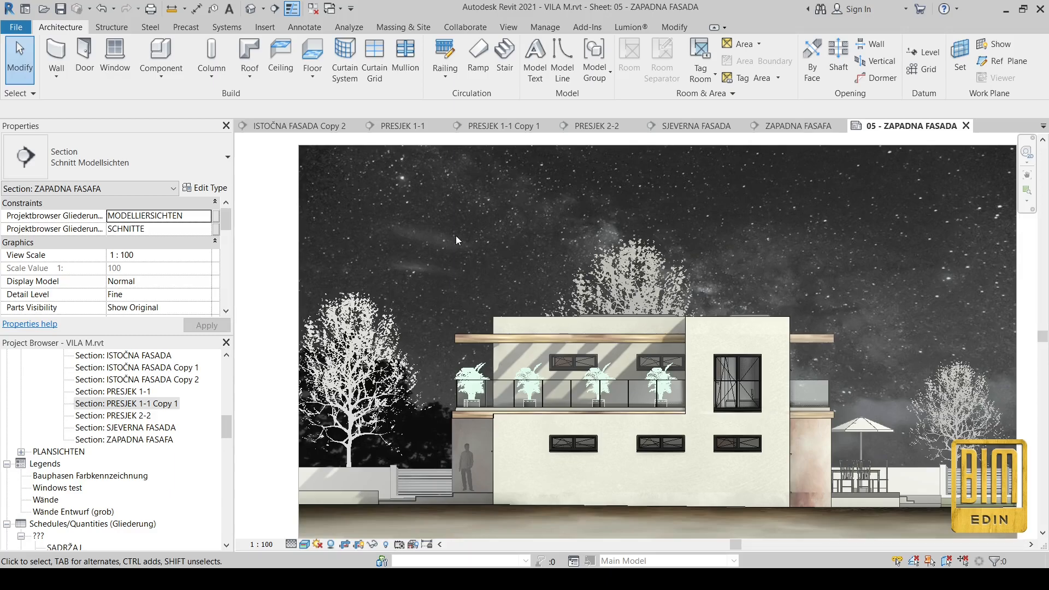
Step: Place a Text klein note reading "e" in the night sky above the house's west end
{"action": "left_click", "coordinate": [304, 27]}
{"action": "key", "text": "t"}
{"action": "key", "text": "x"}
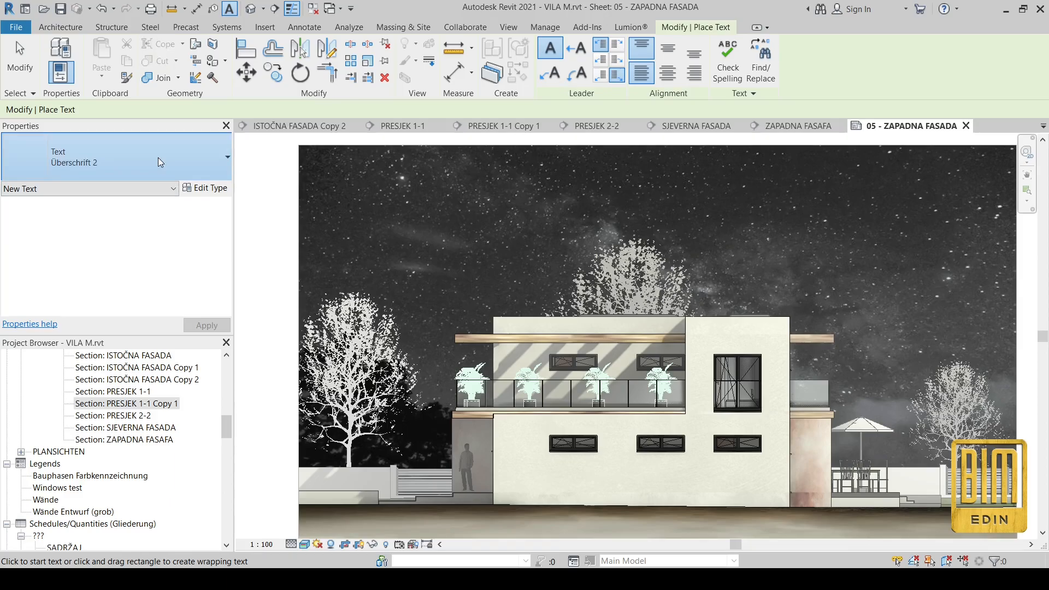
{"action": "left_click", "coordinate": [160, 162]}
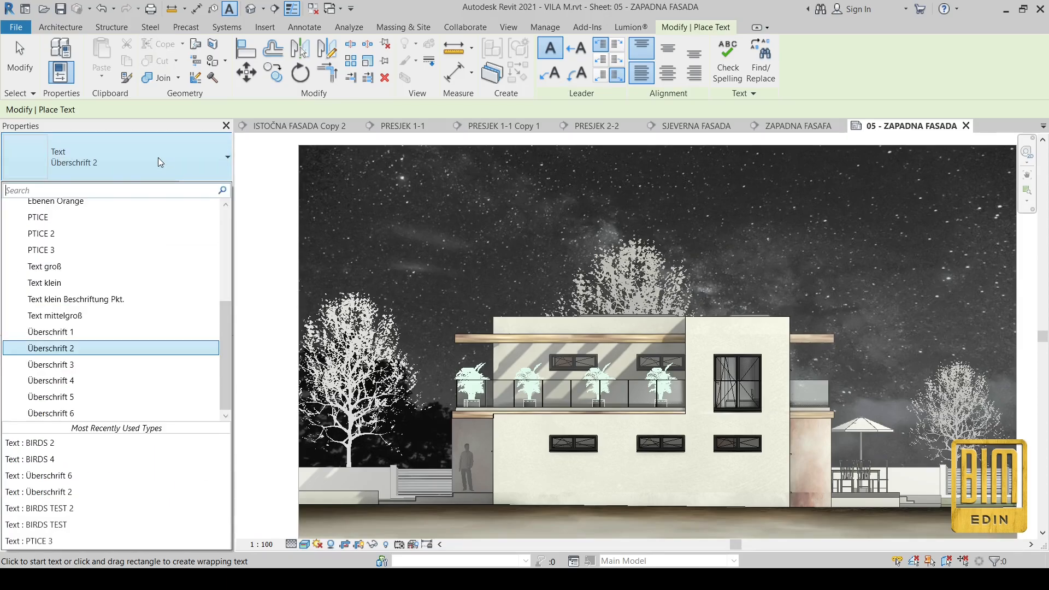
{"action": "left_click", "coordinate": [73, 282]}
{"action": "left_click", "coordinate": [414, 221]}
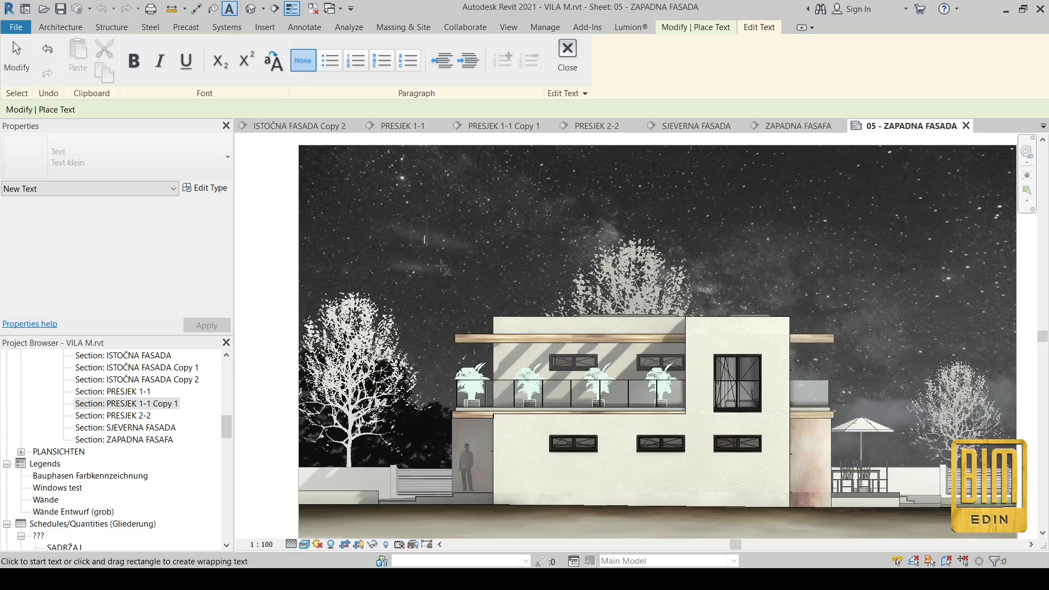
{"action": "left_click", "coordinate": [441, 264]}
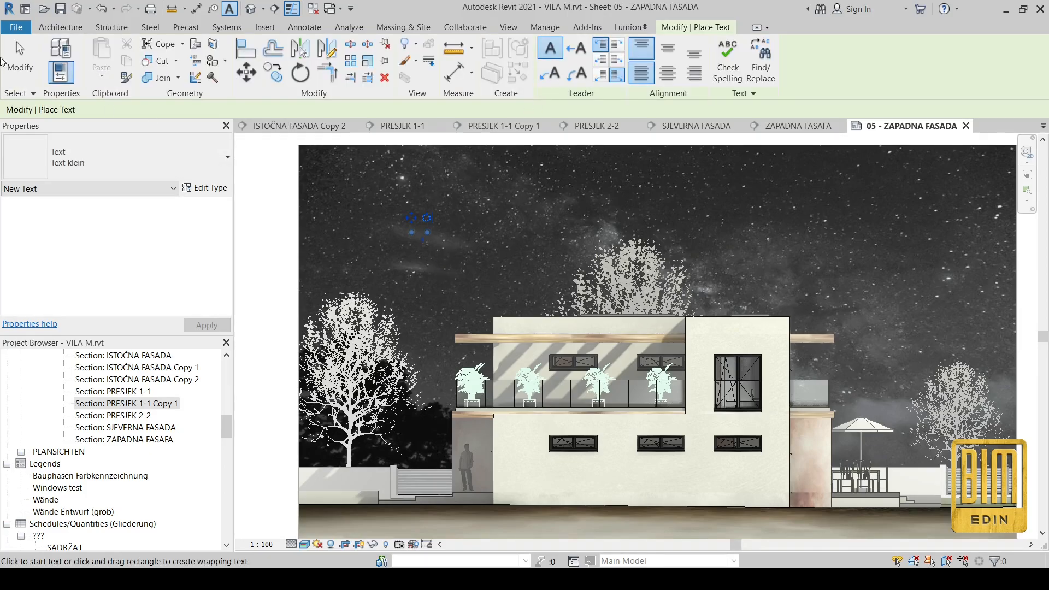
{"action": "left_click", "coordinate": [20, 57]}
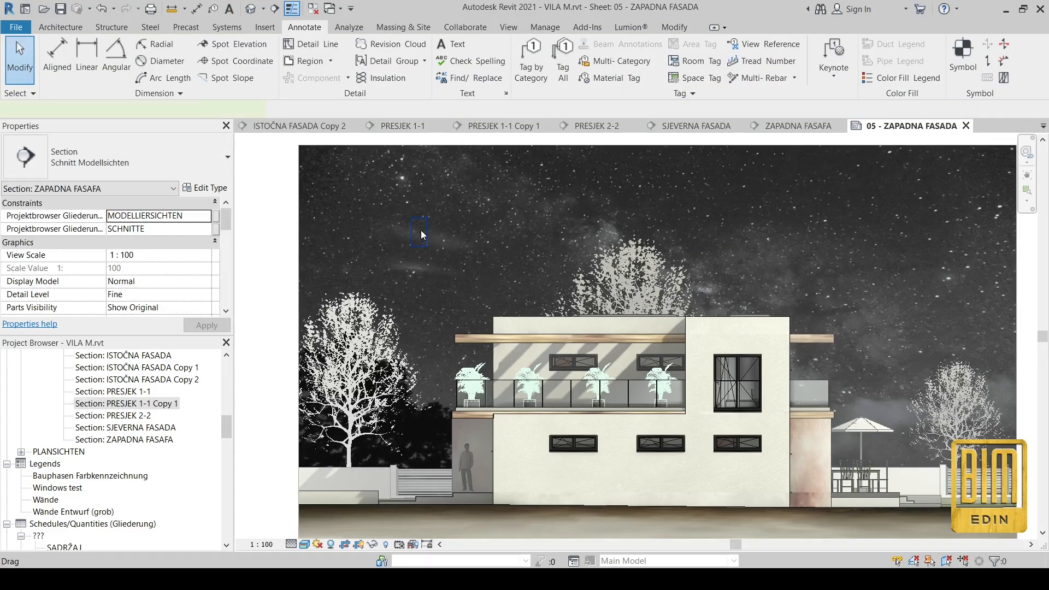
Step: Move the small text note down onto the light facade wall beside the leftmost ground-floor window
{"action": "left_click", "coordinate": [421, 231]}
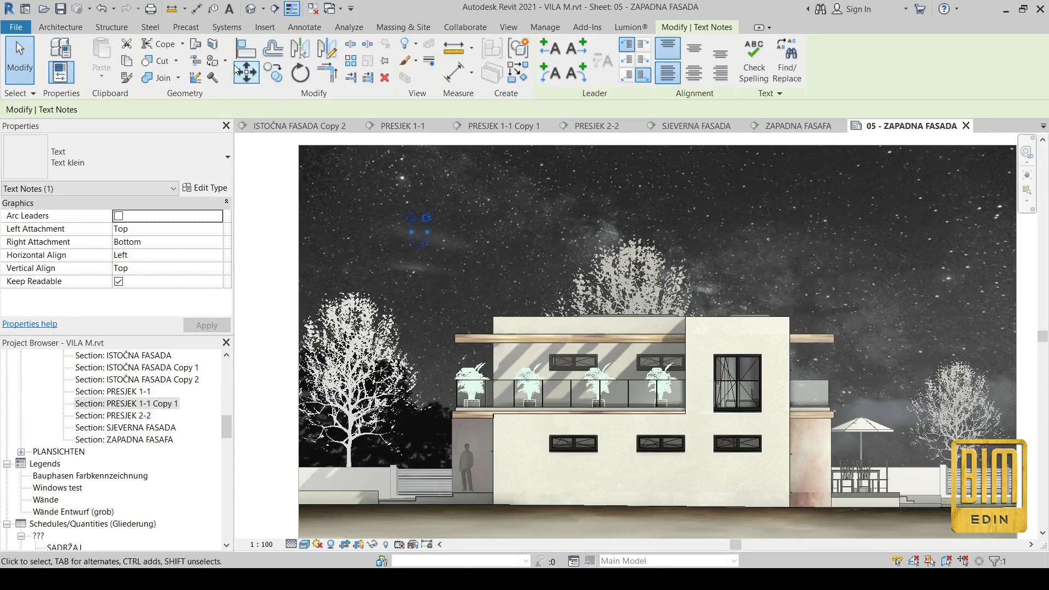
{"action": "key", "text": "m"}
{"action": "key", "text": "v"}
{"action": "left_click", "coordinate": [416, 234]}
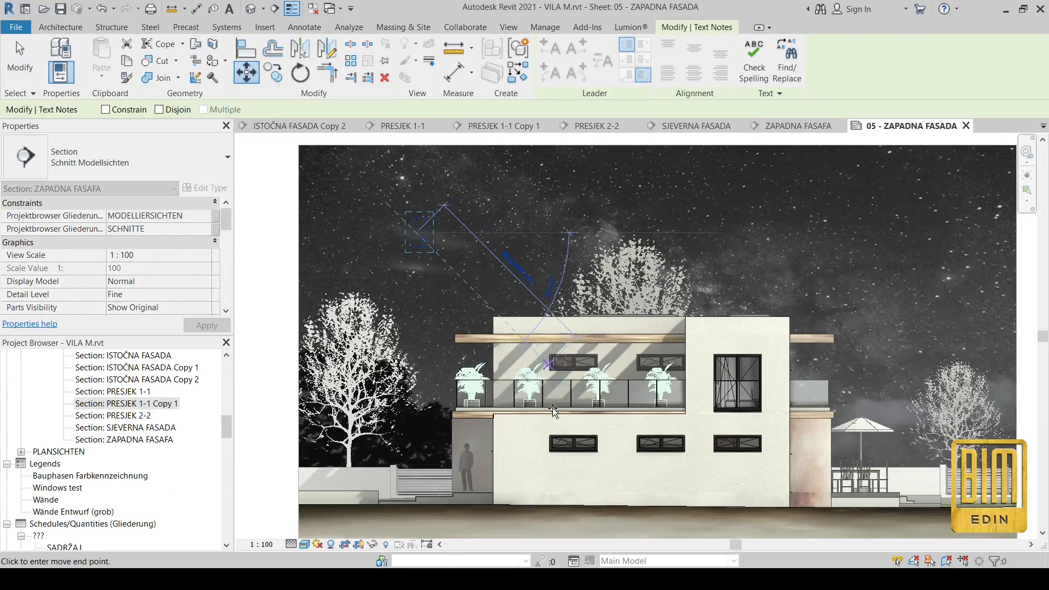
{"action": "left_click", "coordinate": [528, 453]}
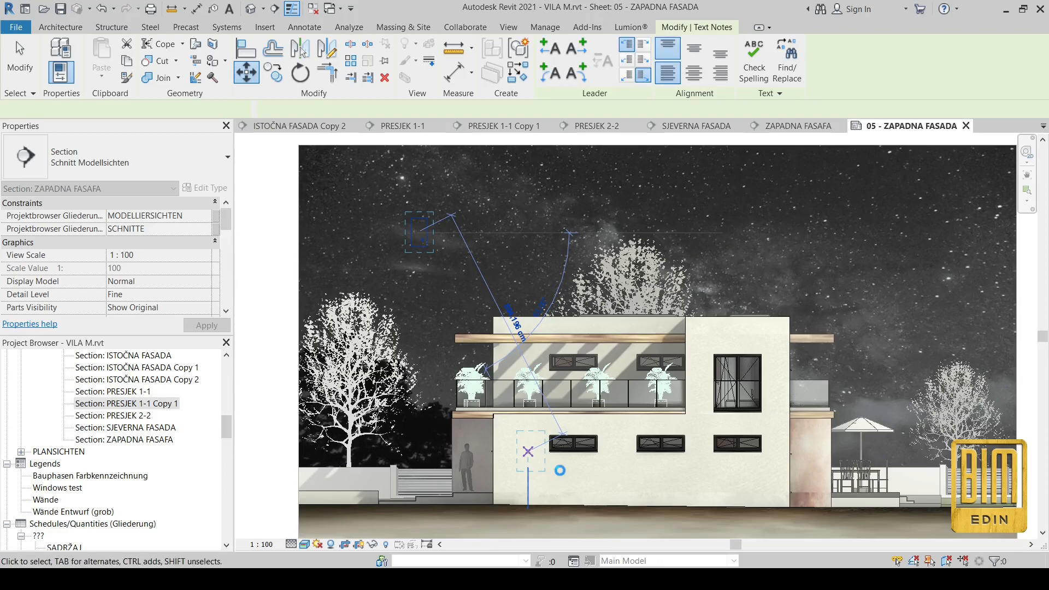
{"action": "scroll", "coordinate": [543, 474], "scroll_direction": "up", "scroll_amount": 2}
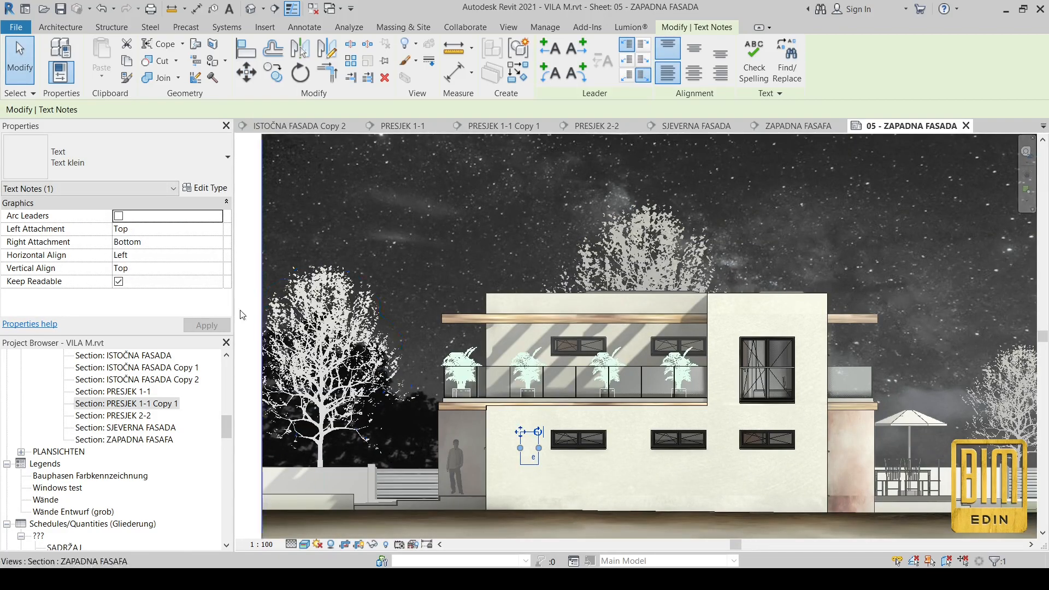
Step: Duplicate the note's text type as BIRDS 10 and set its text size to 10 mm
{"action": "left_click", "coordinate": [206, 188]}
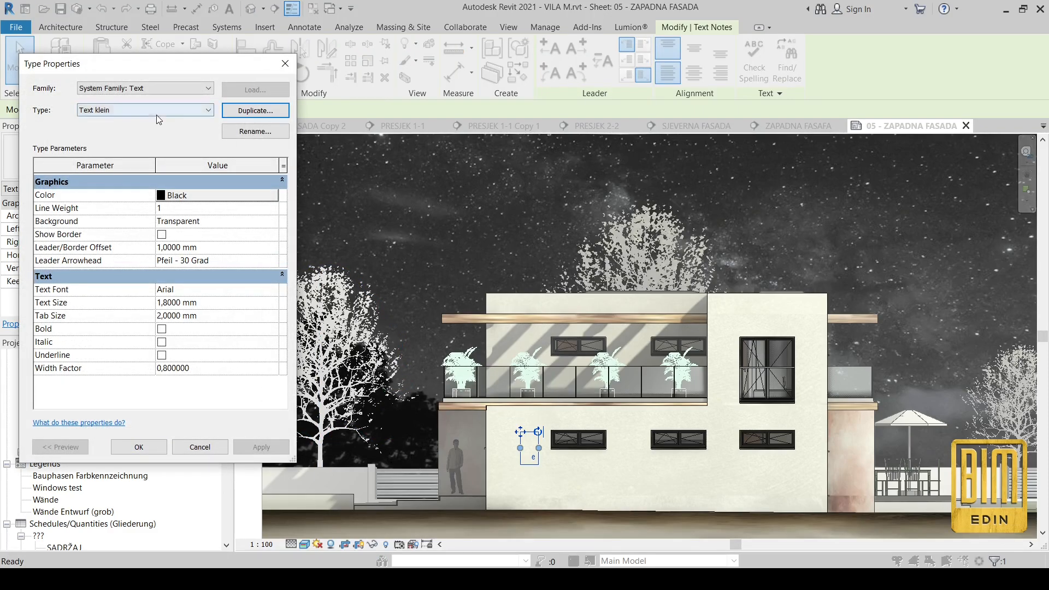
{"action": "left_click", "coordinate": [250, 112]}
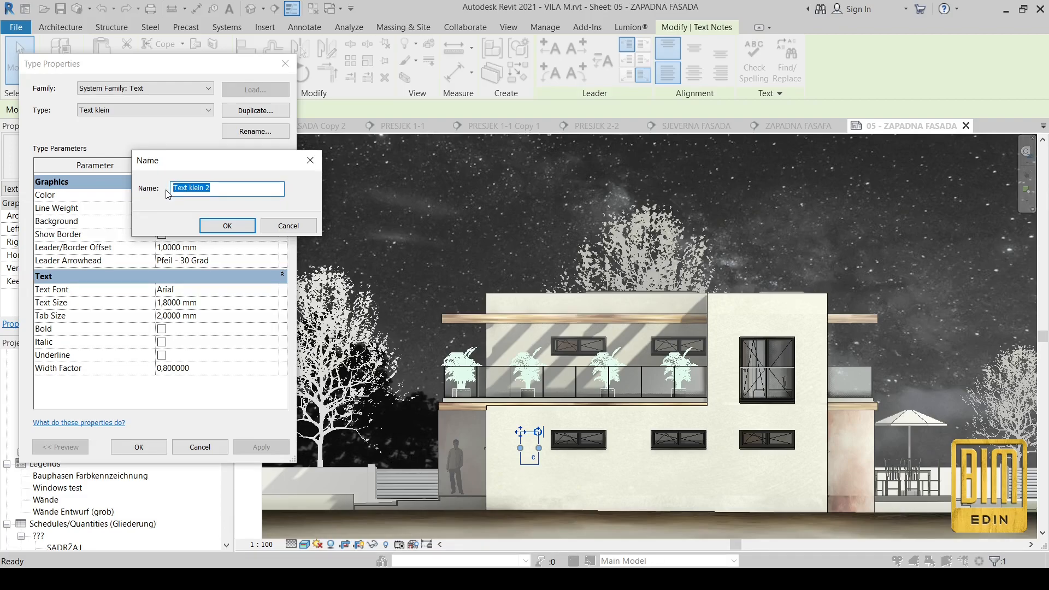
{"action": "type", "text": "5"}
{"action": "key", "text": "BackSpace"}
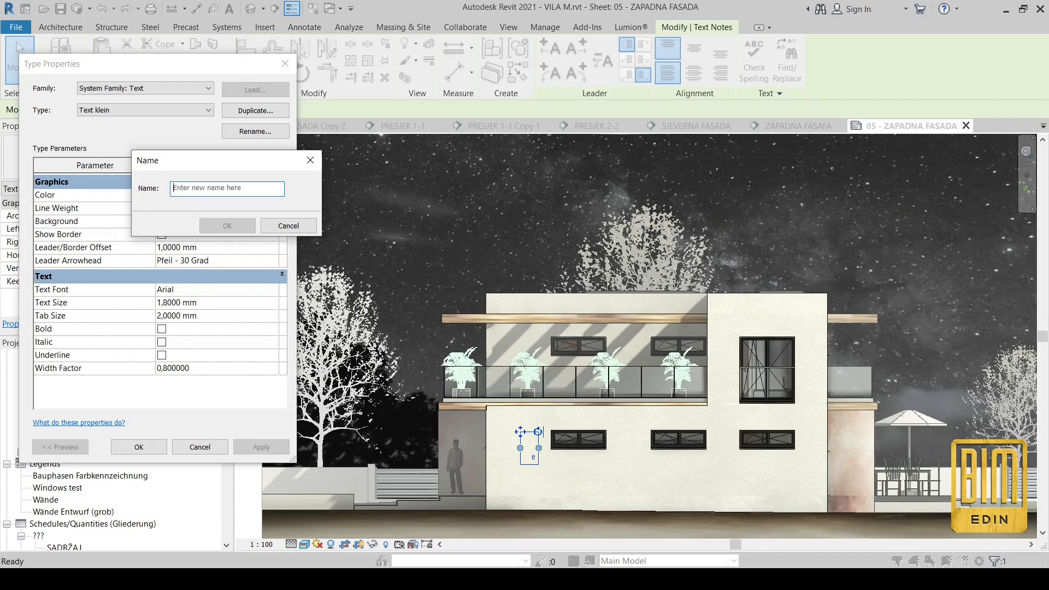
{"action": "key", "text": "Caps_Lock"}
{"action": "type", "text": "BIRDS 10"}
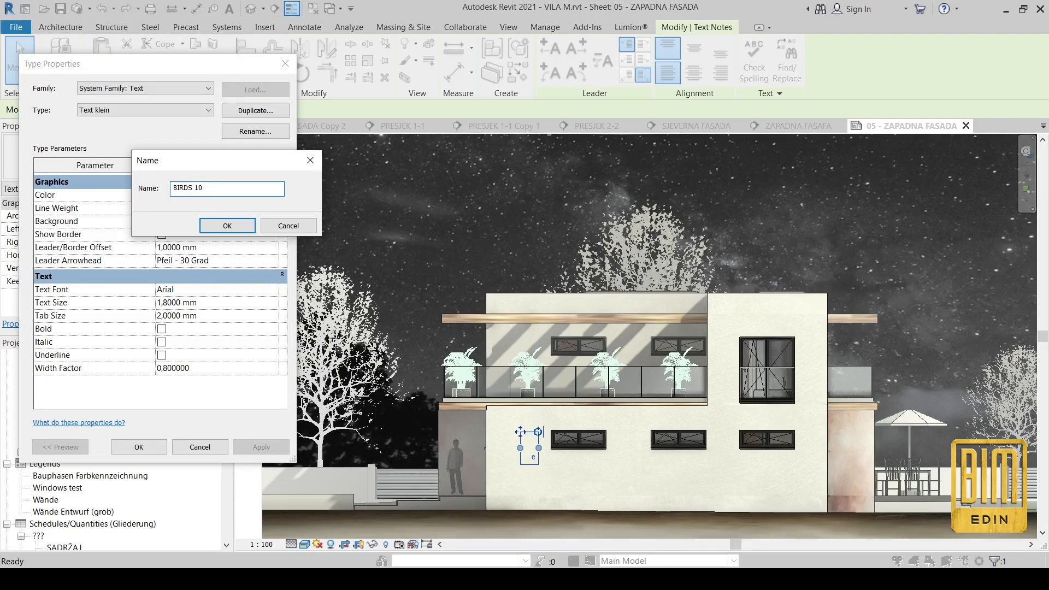
{"action": "left_click", "coordinate": [227, 225]}
{"action": "left_click", "coordinate": [219, 302]}
{"action": "type", "text": "10"}
{"action": "left_click", "coordinate": [140, 446]}
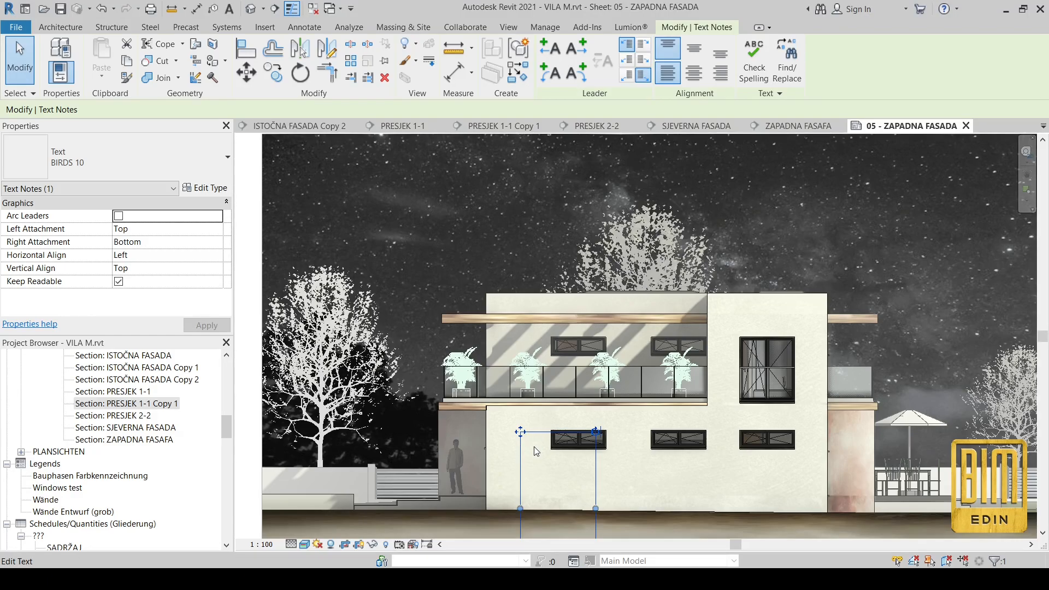
Step: Reposition the enlarged note up over the facade and set the BIRDS 10 text font to Birds of a Feather
{"action": "left_click_drag", "start_coordinate": [534, 446], "coordinate": [476, 331]}
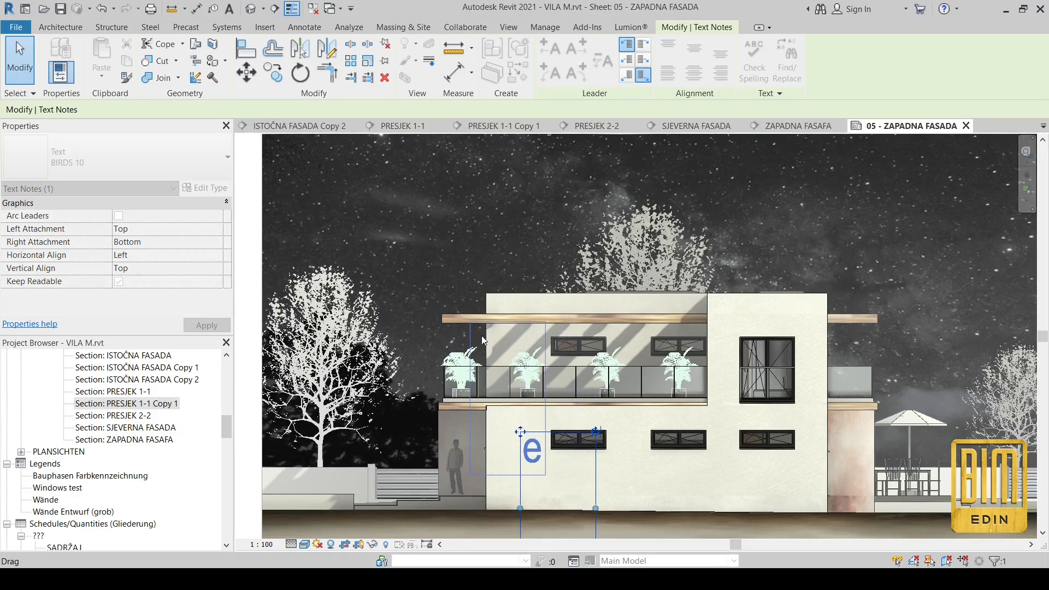
{"action": "left_click_drag", "start_coordinate": [536, 466], "coordinate": [535, 464]}
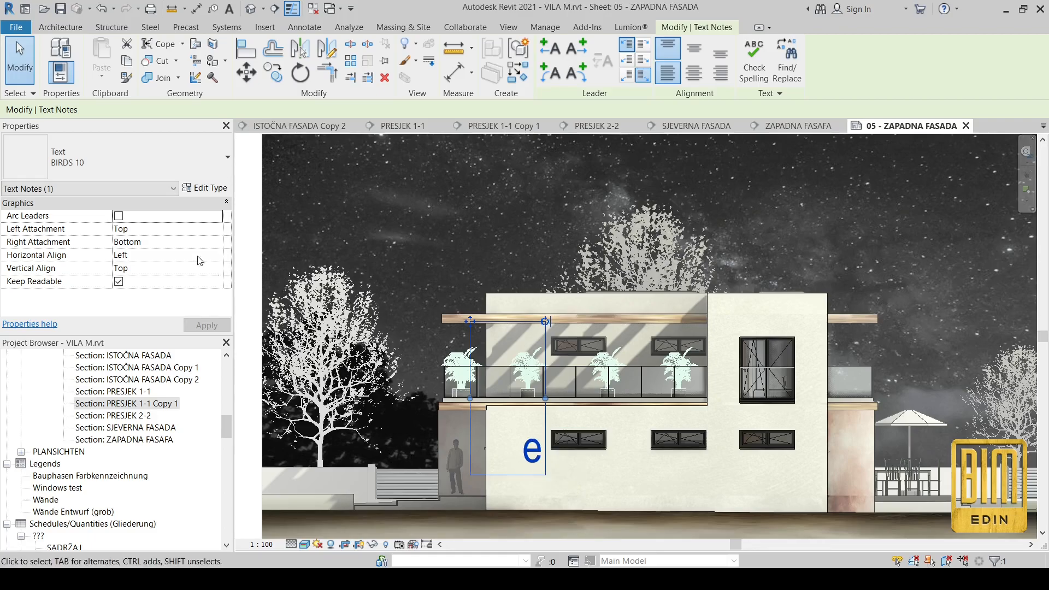
{"action": "left_click", "coordinate": [193, 189]}
{"action": "left_click", "coordinate": [222, 290]}
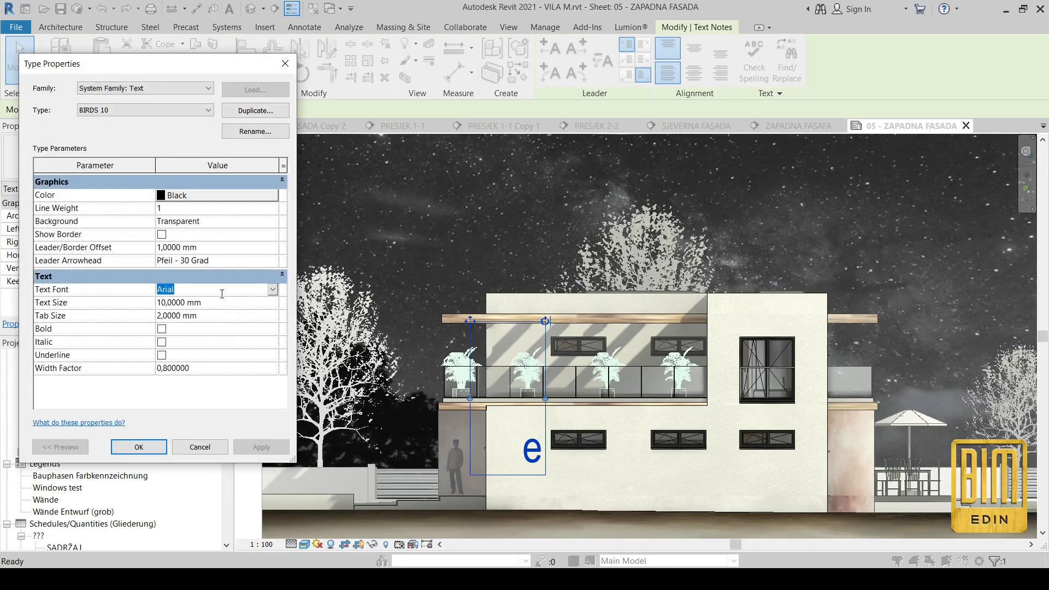
{"action": "type", "text": "birds of a Feather"}
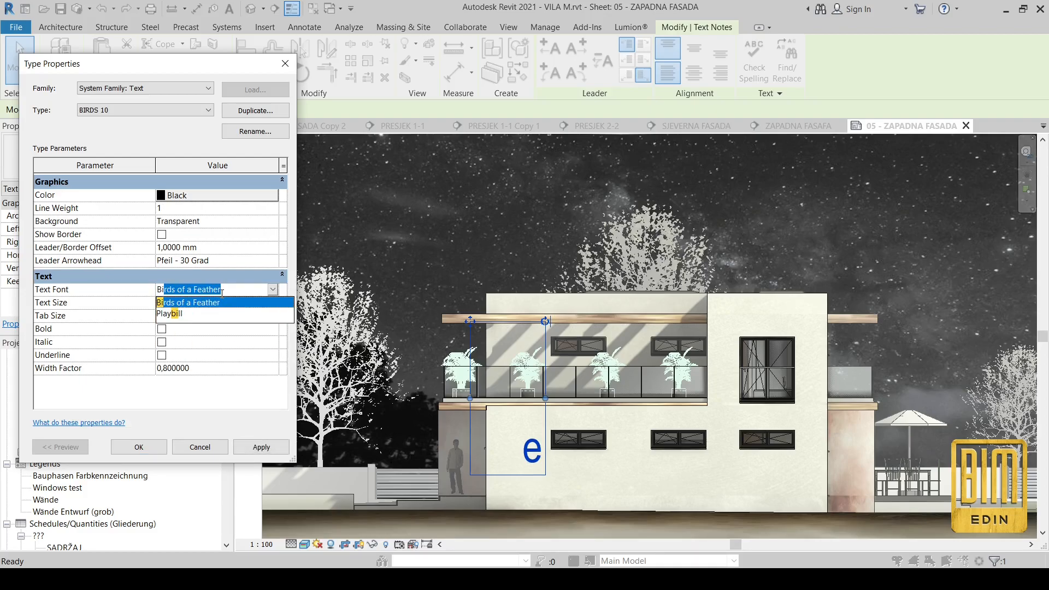
{"action": "key", "text": "Return"}
{"action": "left_click", "coordinate": [258, 447]}
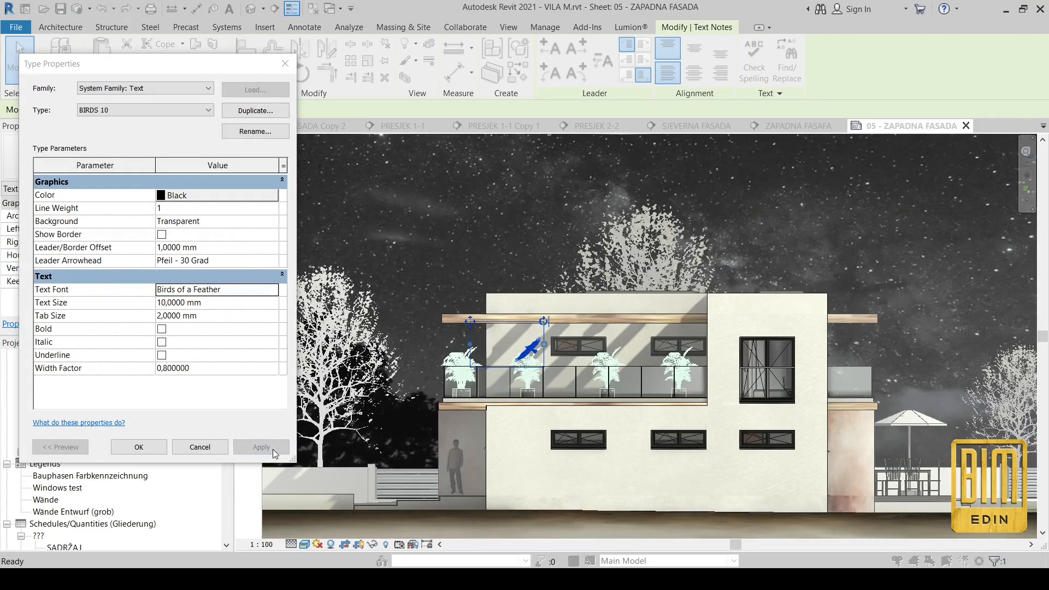
{"action": "left_click", "coordinate": [143, 447]}
Step: Move the bird note off the facade into the night sky, above and between the left tree and the house
{"action": "left_click_drag", "start_coordinate": [461, 346], "coordinate": [468, 431]}
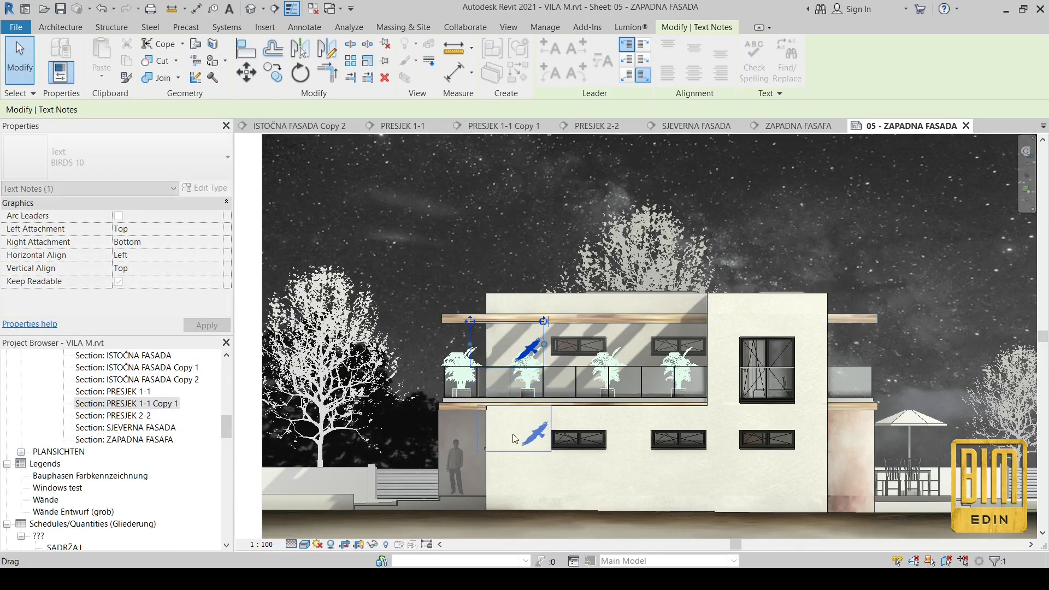
{"action": "left_click", "coordinate": [11, 62]}
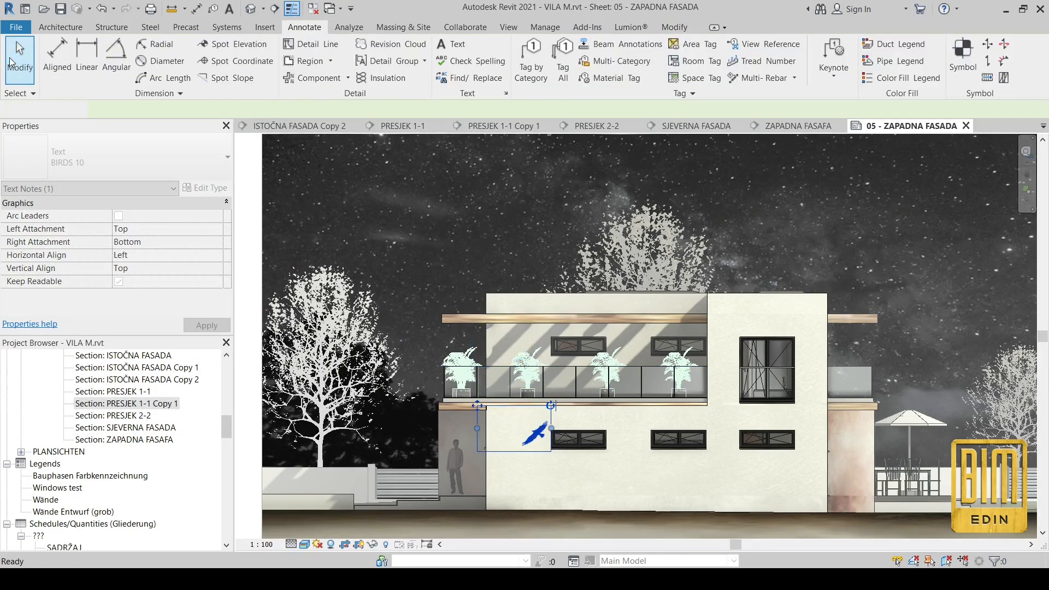
{"action": "left_click", "coordinate": [481, 403]}
{"action": "left_click_drag", "start_coordinate": [477, 408], "coordinate": [433, 336]}
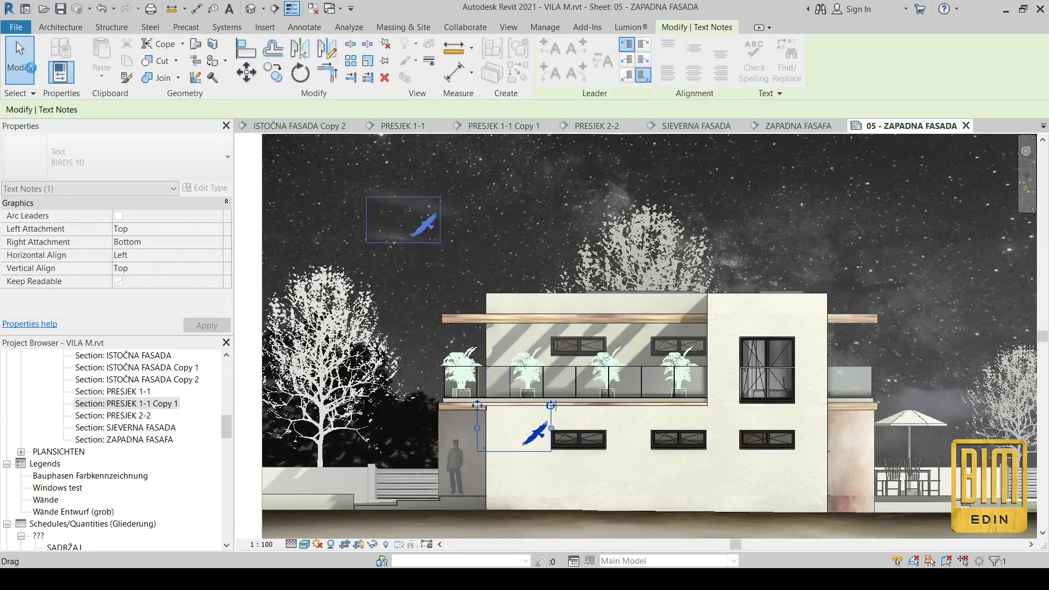
{"action": "left_click_drag", "start_coordinate": [366, 197], "coordinate": [367, 198]}
{"action": "left_click", "coordinate": [371, 214]}
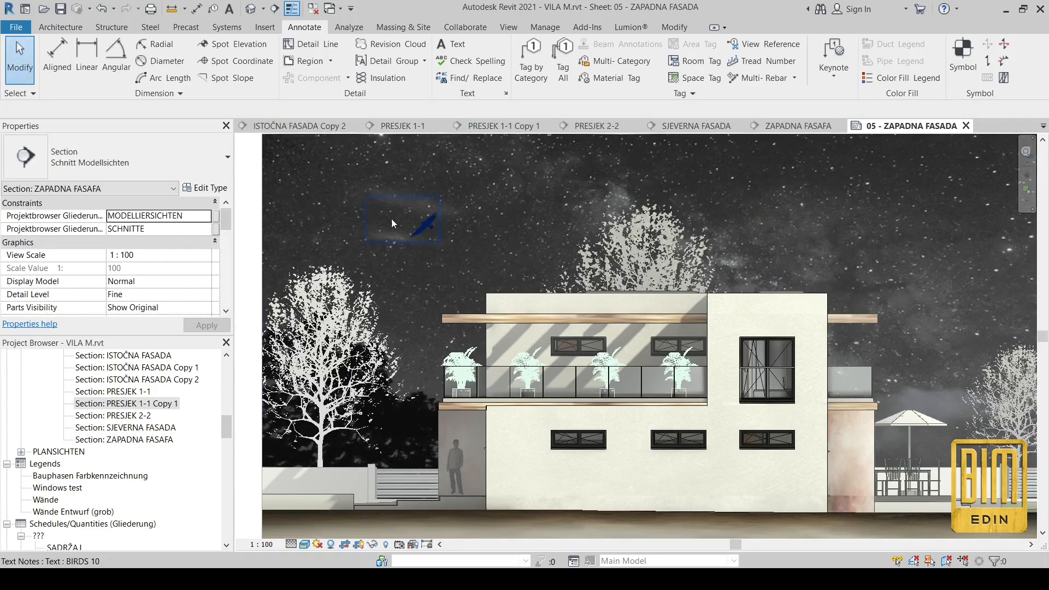
Step: Change the BIRDS 10 text color to near-white RGB 244-244-244 and deselect the bird
{"action": "left_click", "coordinate": [411, 228]}
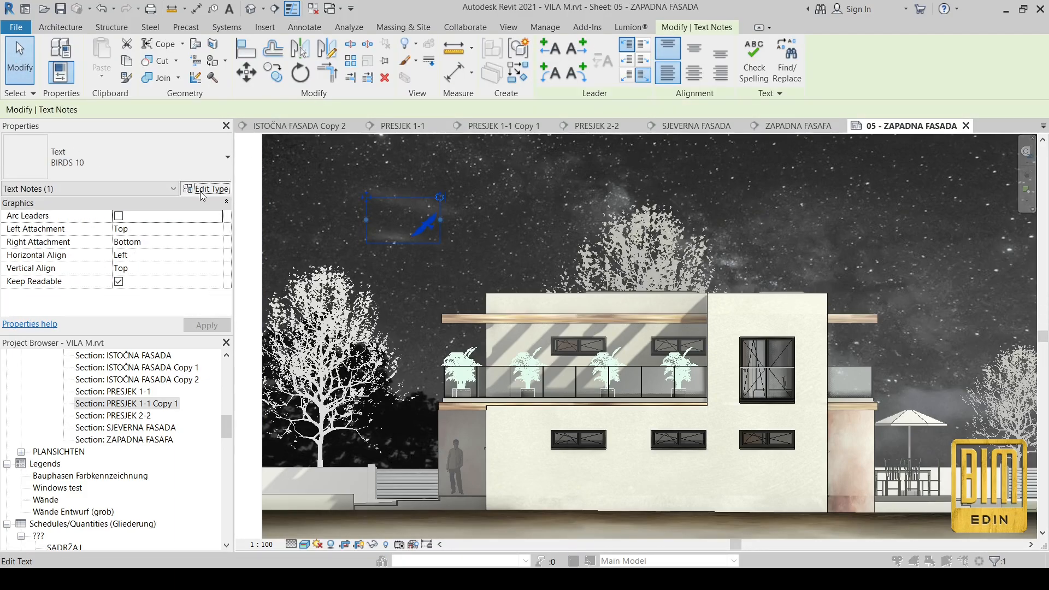
{"action": "left_click", "coordinate": [202, 188]}
{"action": "left_click", "coordinate": [180, 199]}
{"action": "left_click_drag", "start_coordinate": [303, 286], "coordinate": [304, 171]}
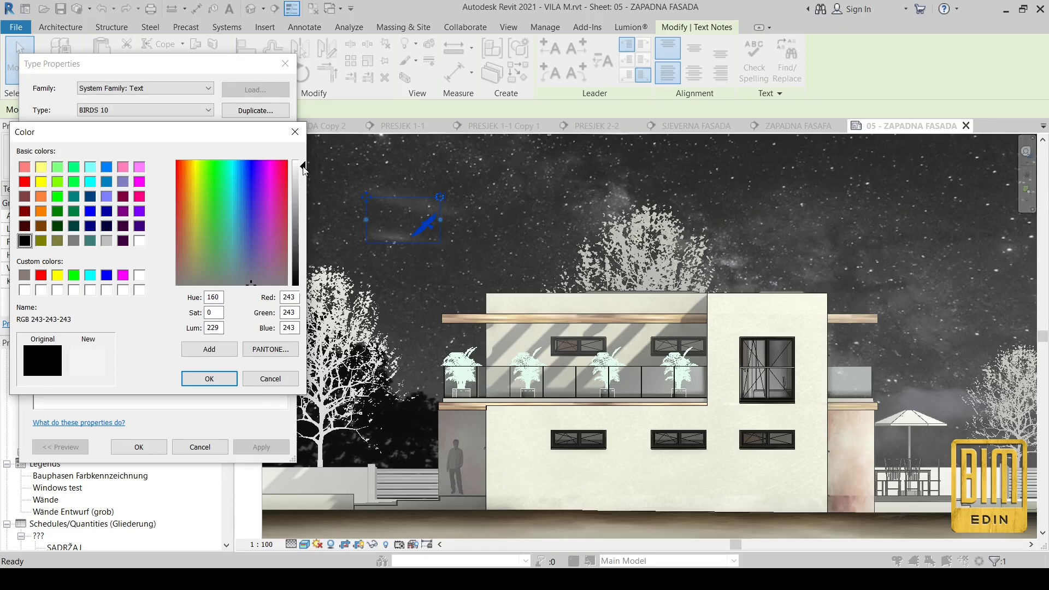
{"action": "left_click", "coordinate": [210, 379]}
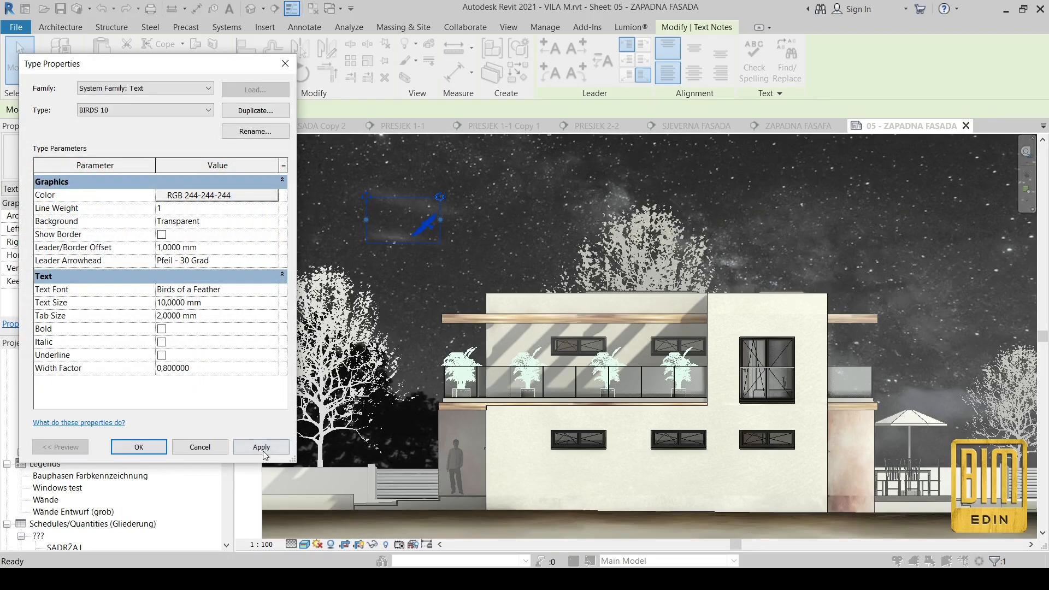
{"action": "left_click", "coordinate": [138, 447]}
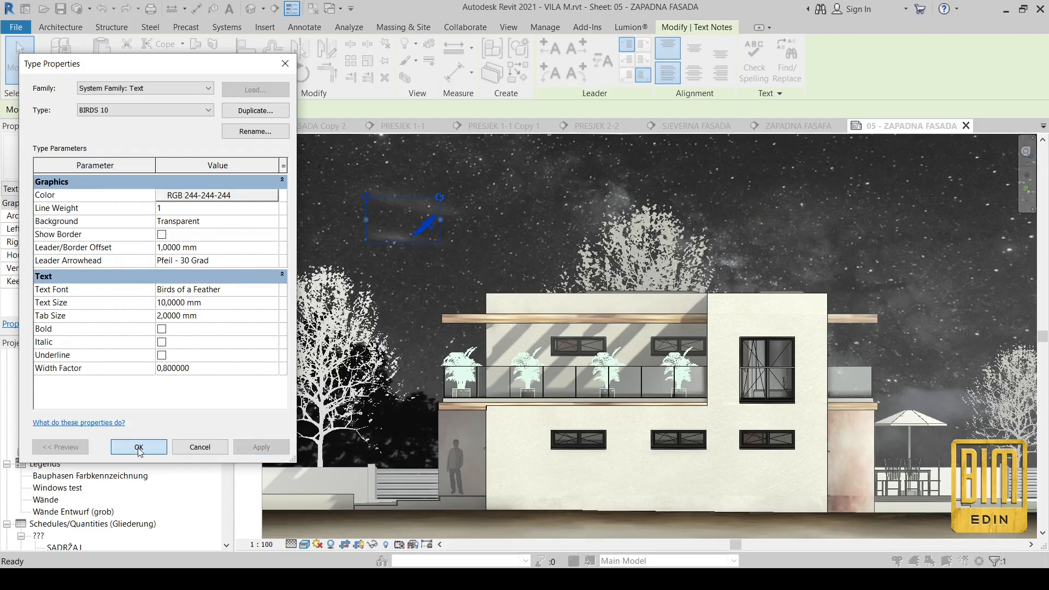
{"action": "left_click", "coordinate": [19, 61]}
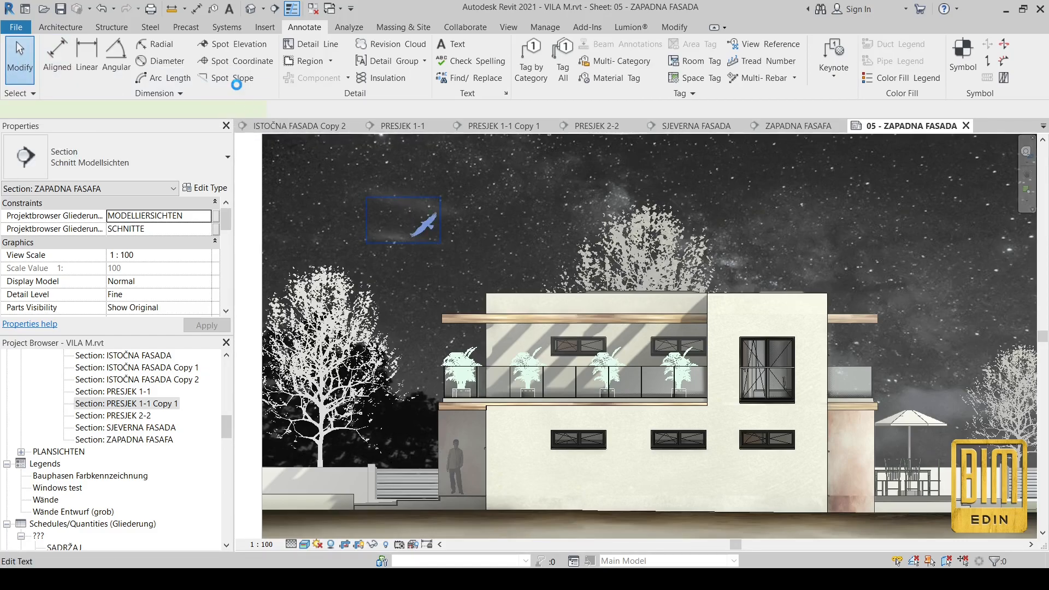
{"action": "key", "text": "Escape"}
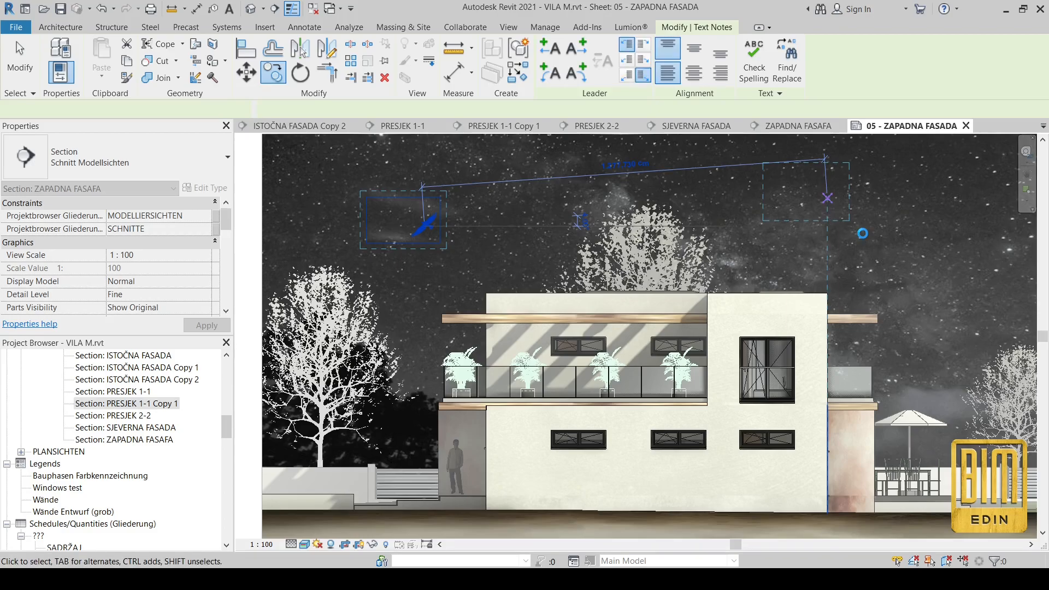
Step: Copy the white bird twice across the sky, above the house's right side and above the tree behind the roof
{"action": "left_click", "coordinate": [862, 237]}
{"action": "left_click", "coordinate": [268, 81]}
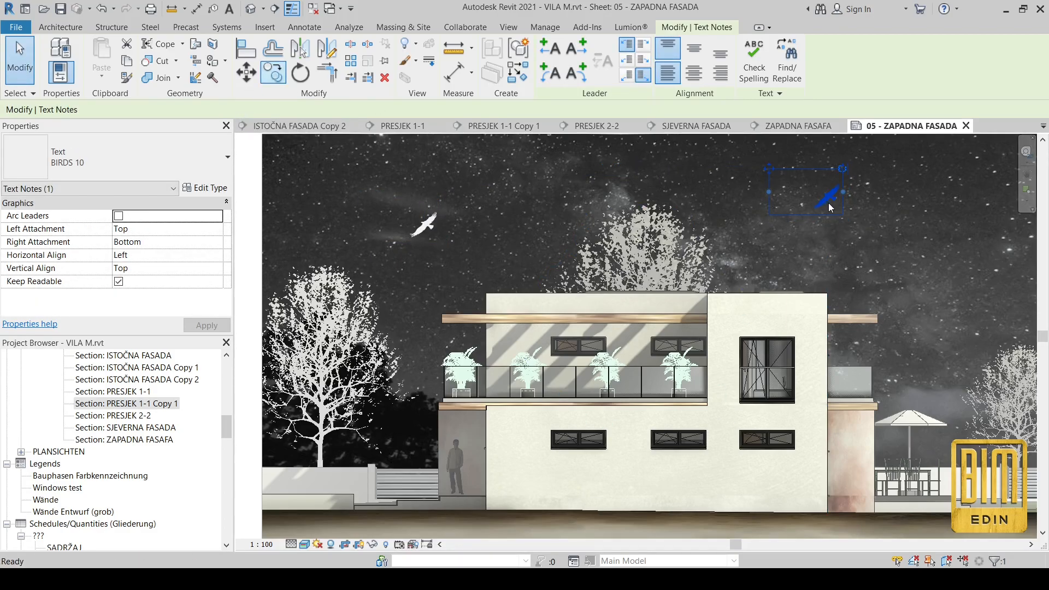
{"action": "left_click", "coordinate": [828, 196]}
{"action": "left_click", "coordinate": [570, 163]}
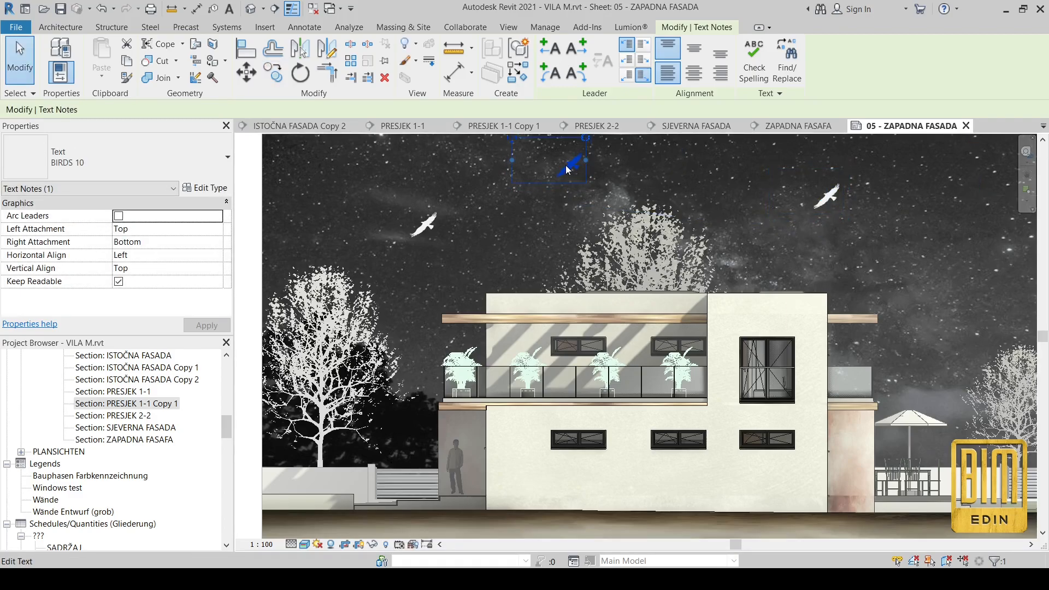
Step: Replace the letter in the middle bird note with "b" to give it a different bird shape
{"action": "double_click", "coordinate": [563, 174]}
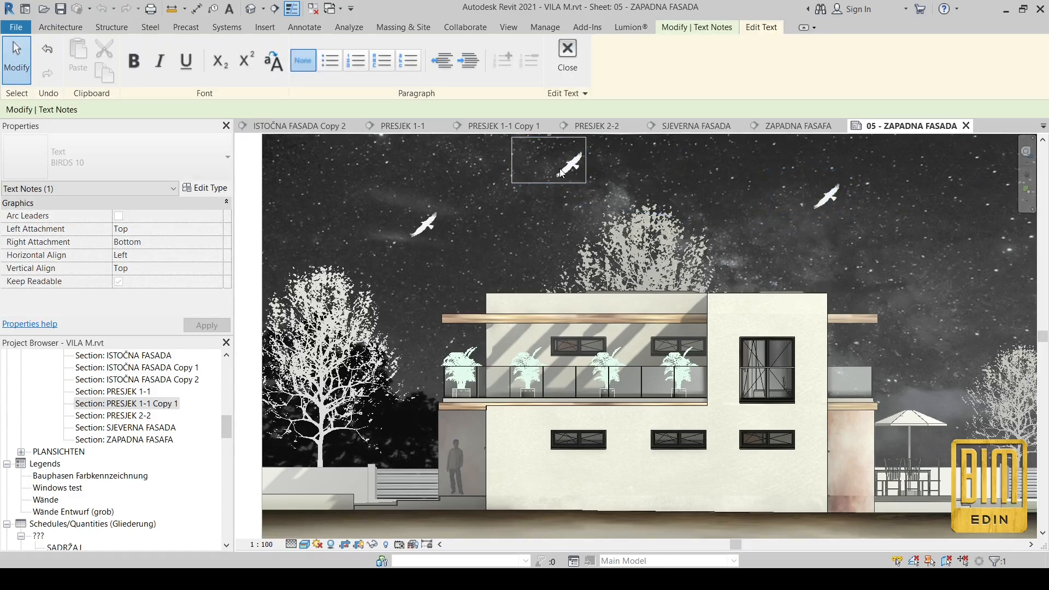
{"action": "key", "text": "Delete"}
{"action": "key", "text": "Caps_Lock"}
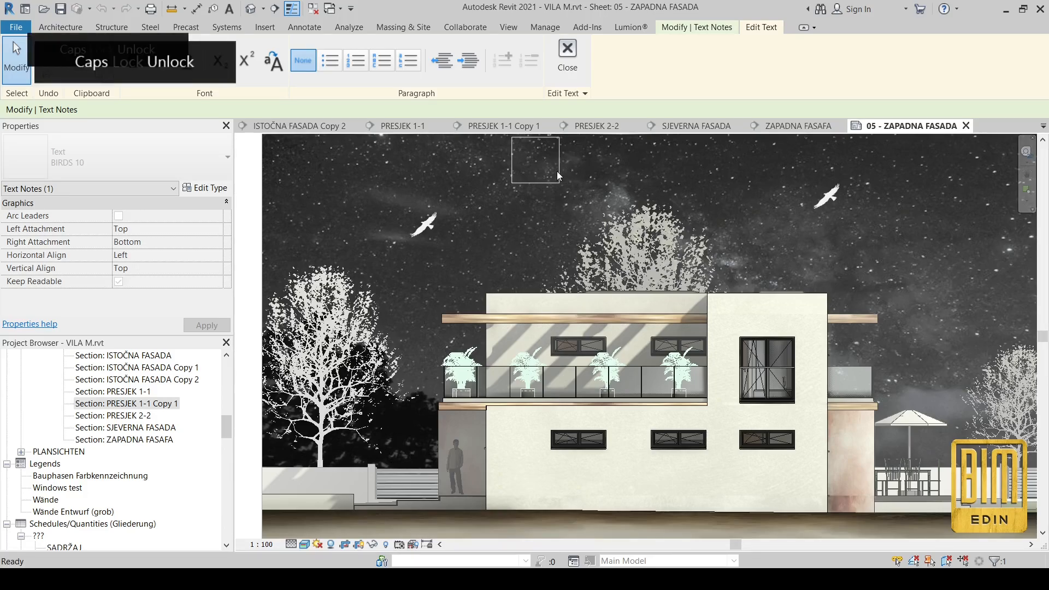
{"action": "type", "text": "a"}
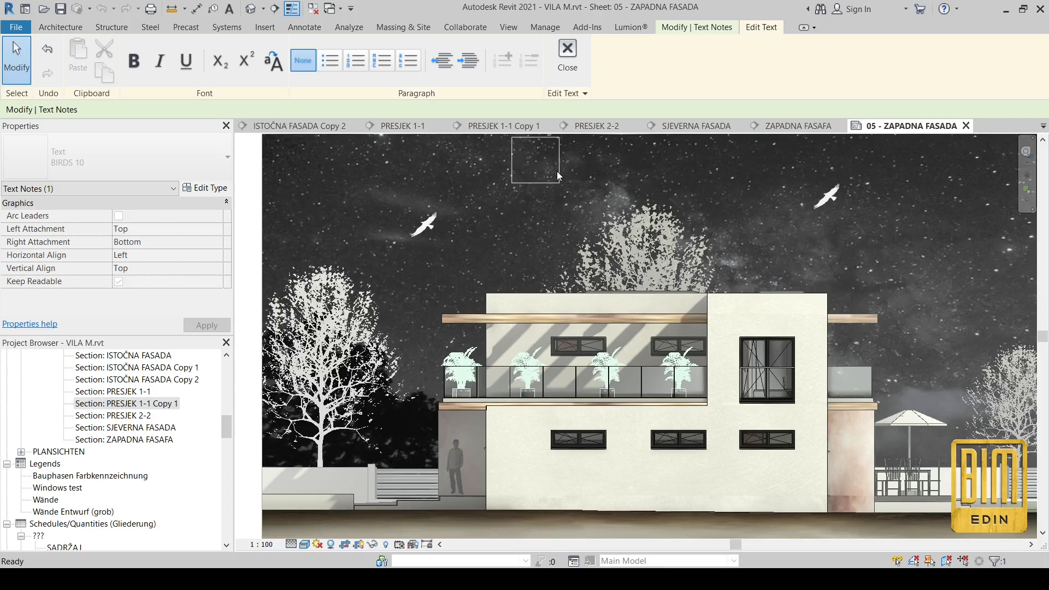
{"action": "type", "text": "b"}
{"action": "left_click", "coordinate": [540, 231]}
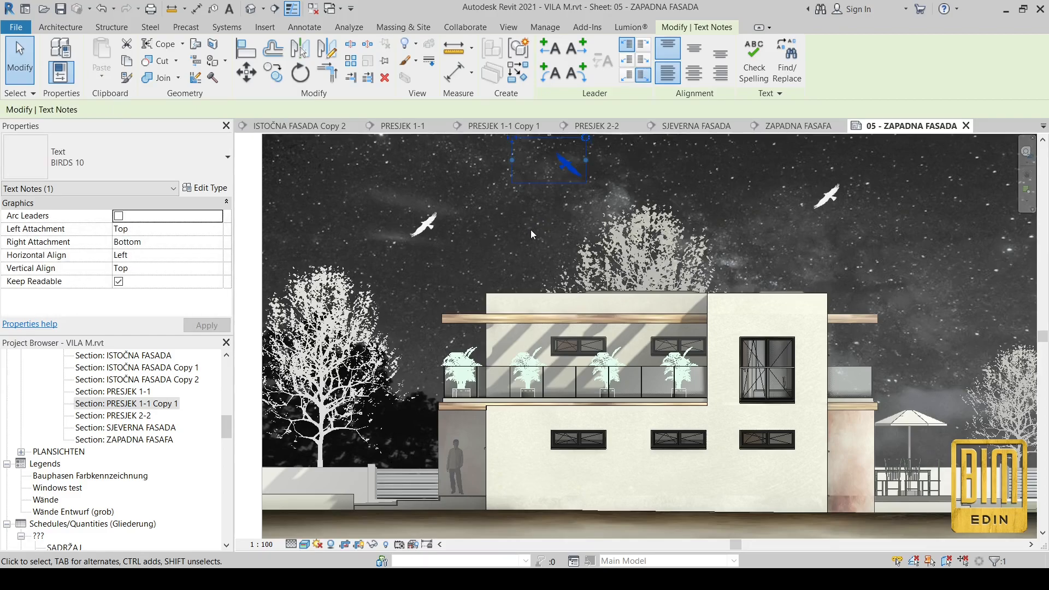
Step: Copy the upper middle bird into the sky between it and the rightmost bird, and deselect the copy
{"action": "left_click", "coordinate": [28, 66]}
{"action": "key", "text": "Escape"}
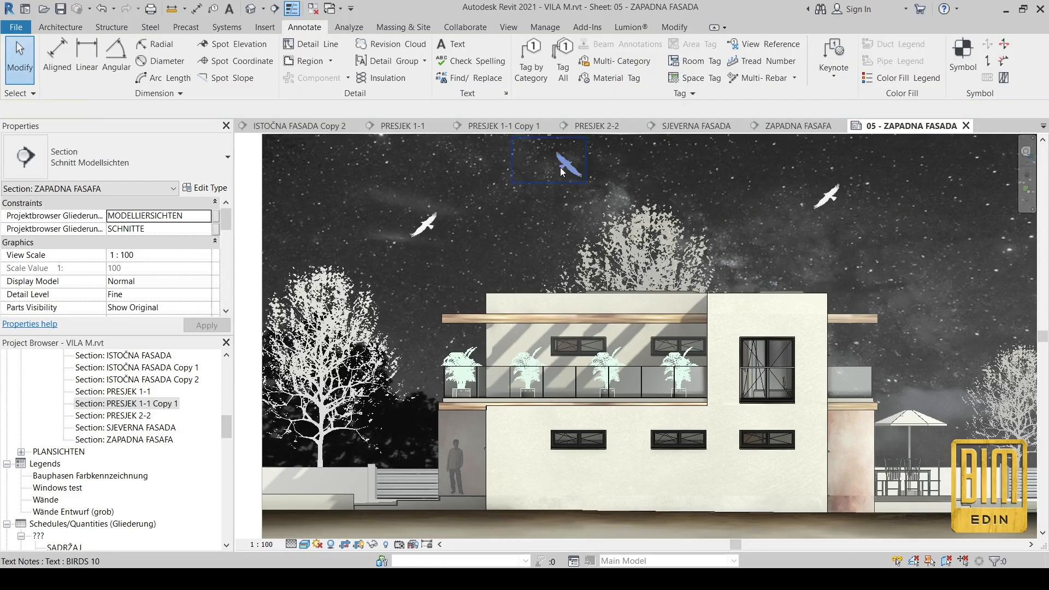
{"action": "double_click", "coordinate": [560, 173]}
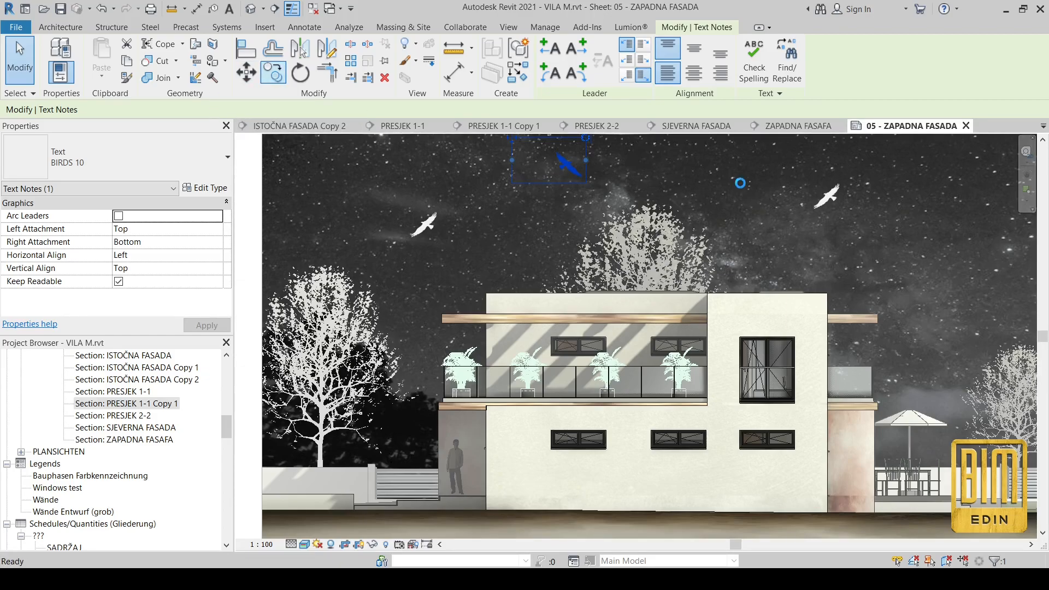
{"action": "double_click", "coordinate": [739, 183]}
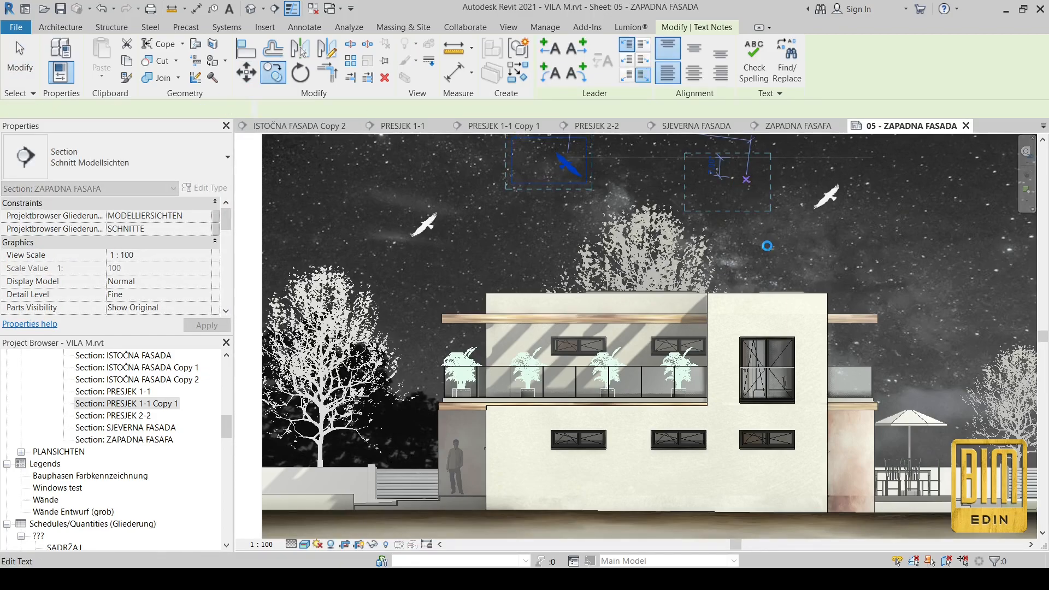
{"action": "left_click", "coordinate": [12, 58]}
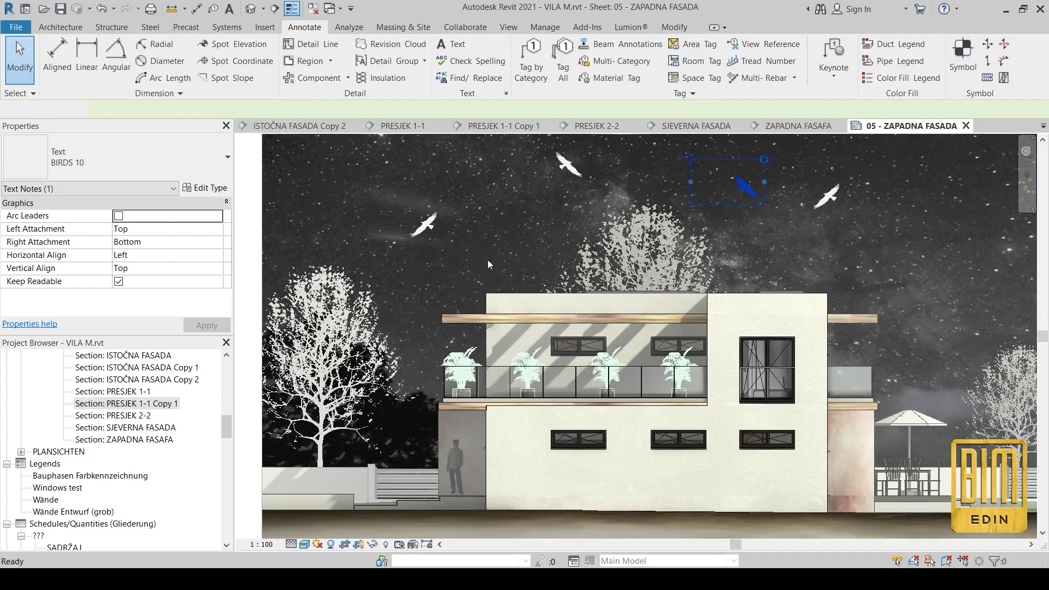
{"action": "key", "text": "Escape"}
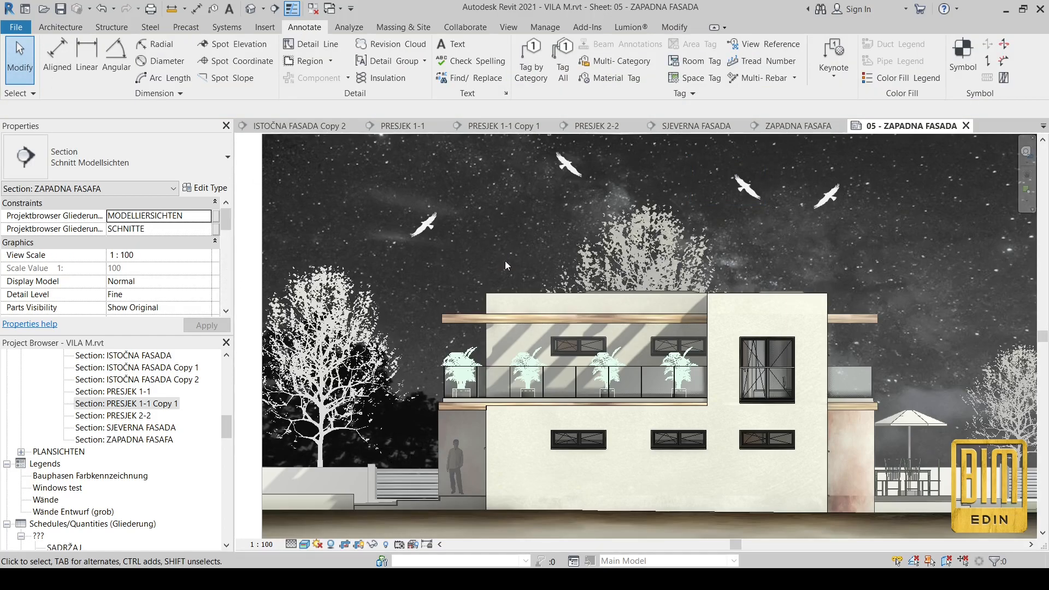
Step: Set the text size of the BIRDS 10 type to 15 mm and deselect the leftmost bird
{"action": "left_click", "coordinate": [435, 222]}
{"action": "left_click", "coordinate": [207, 188]}
{"action": "left_click", "coordinate": [220, 303]}
{"action": "type", "text": "15"}
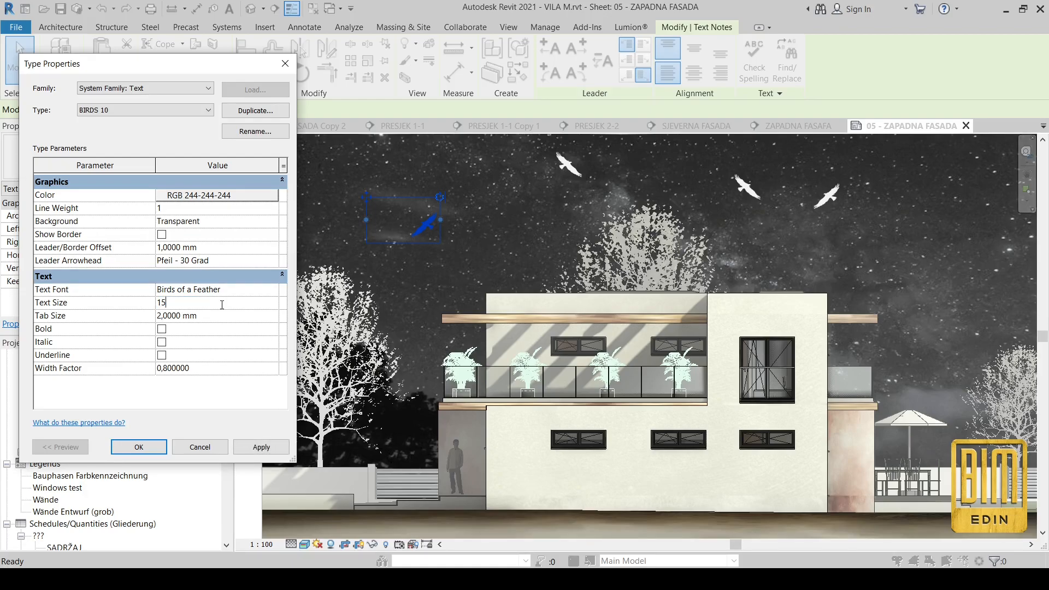
{"action": "left_click", "coordinate": [266, 453]}
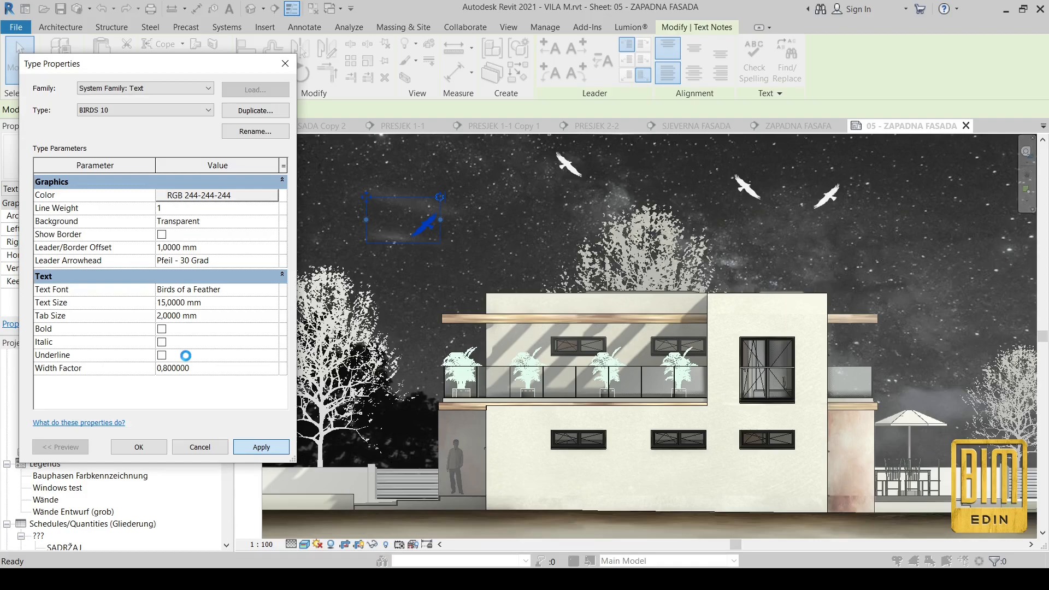
{"action": "left_click", "coordinate": [21, 69]}
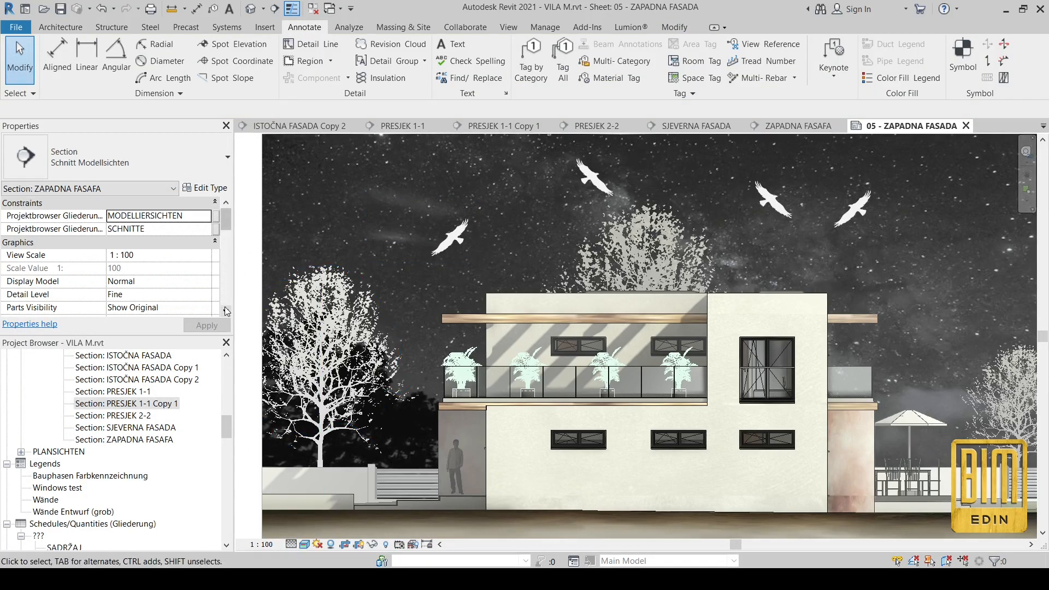
Step: Set the text size of the BIRDS 10 type to 8 mm
{"action": "key", "text": "ctrl+Left"}
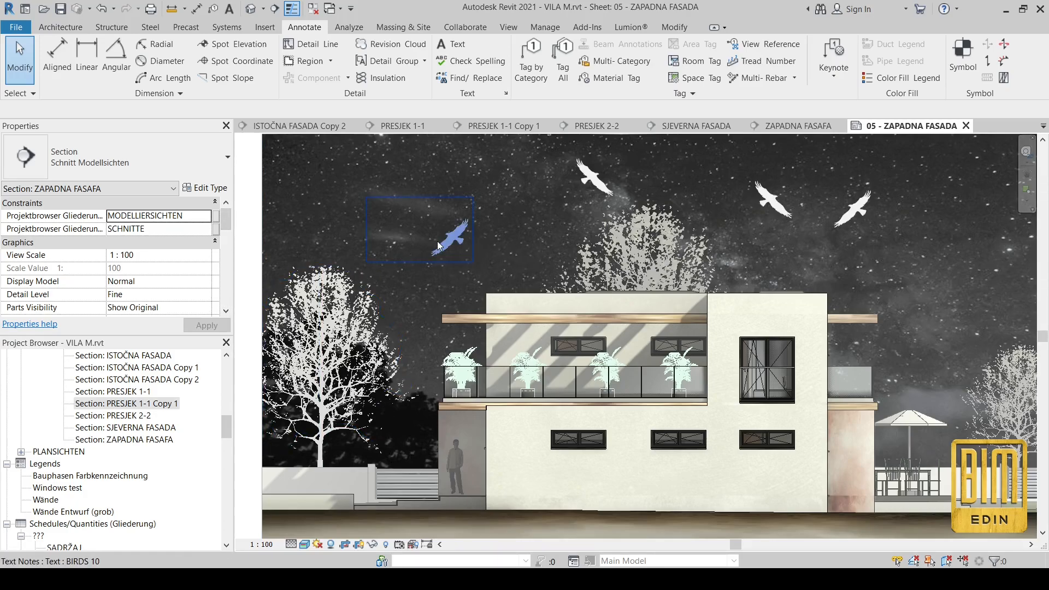
{"action": "left_click", "coordinate": [207, 187]}
{"action": "left_click", "coordinate": [213, 303]}
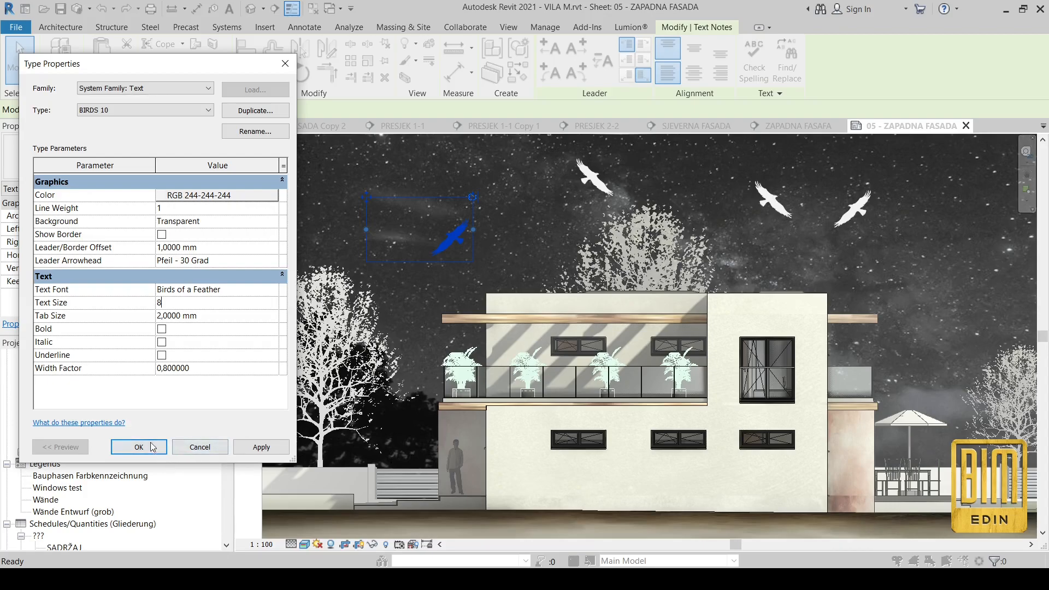
{"action": "left_click", "coordinate": [139, 447]}
{"action": "left_click", "coordinate": [17, 59]}
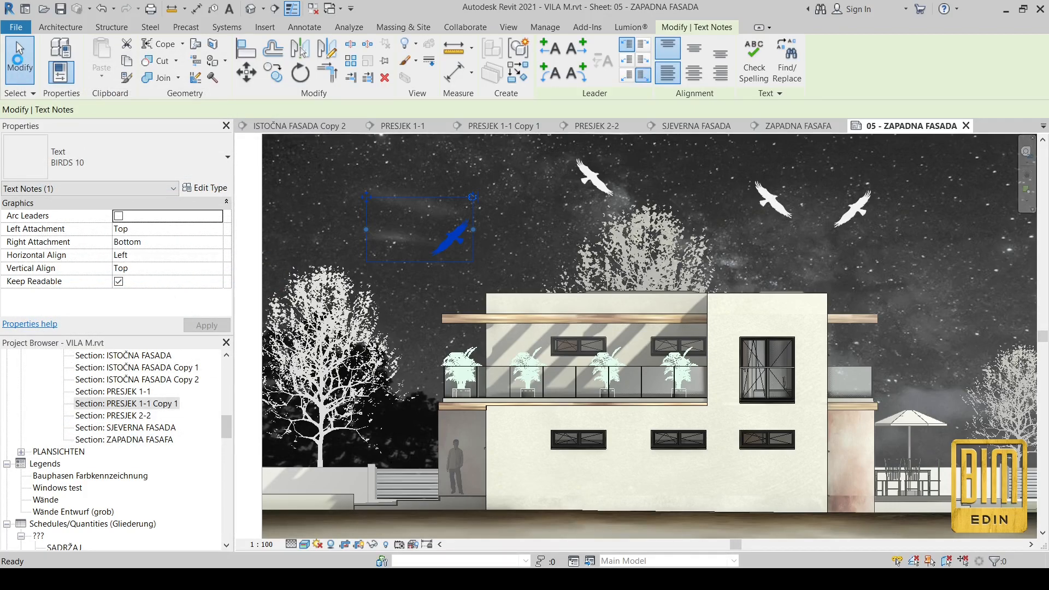
Step: Replace the letter in the leftmost bird note for a different bird shape, and copy that bird to just above the roof's left end
{"action": "double_click", "coordinate": [406, 228]}
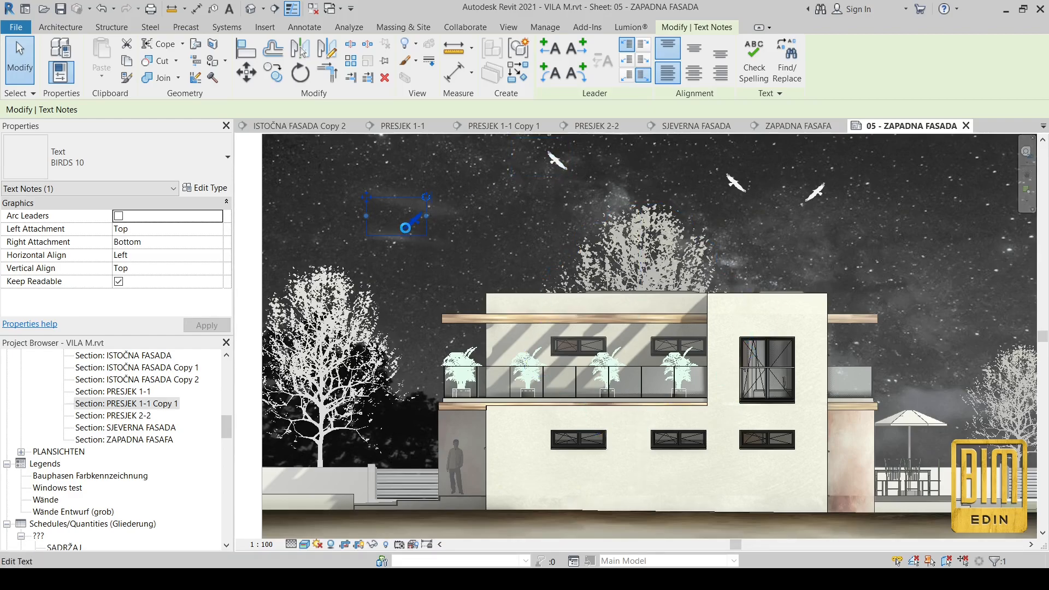
{"action": "key", "text": "Delete"}
{"action": "key", "text": "ctrl+z"}
{"action": "left_click", "coordinate": [410, 246]}
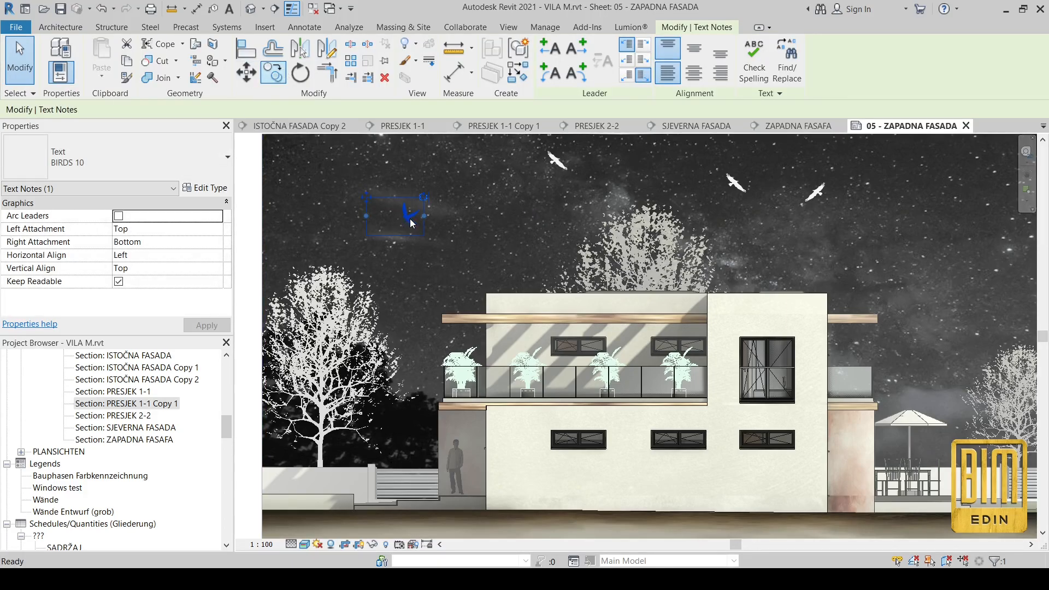
{"action": "left_click", "coordinate": [412, 220]}
{"action": "left_click", "coordinate": [495, 258]}
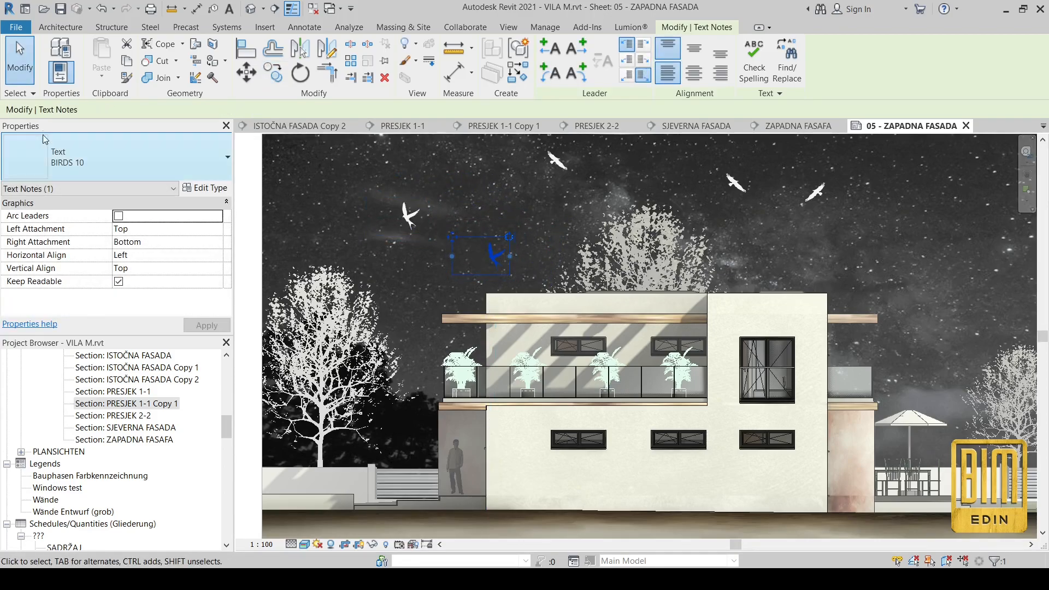
Step: Replace the letter in the new bird note above the roof's left end with "a" and deselect it
{"action": "double_click", "coordinate": [490, 262]}
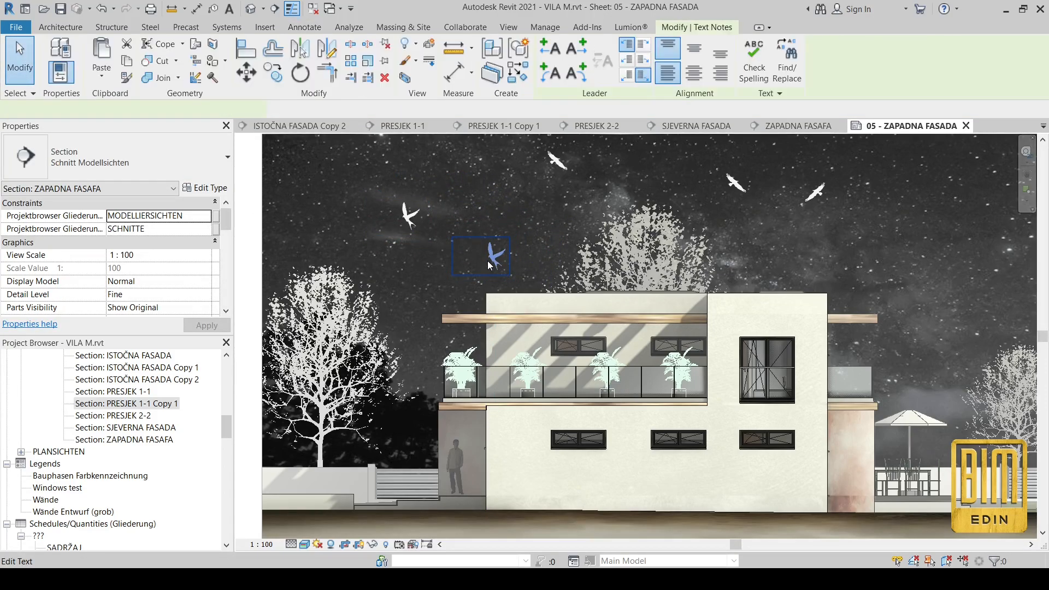
{"action": "key", "text": "Escape"}
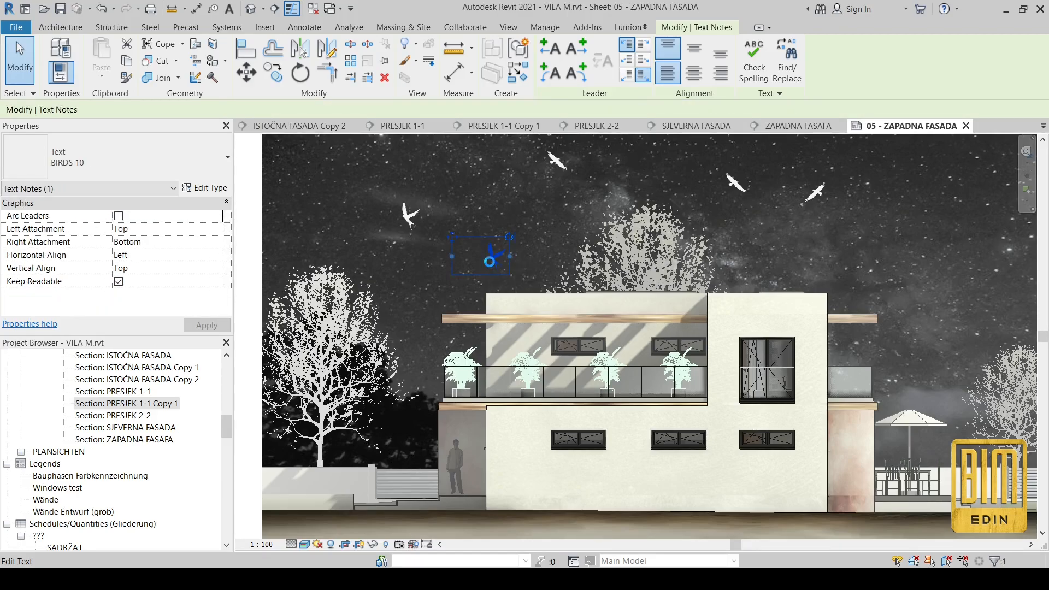
{"action": "double_click", "coordinate": [489, 261]}
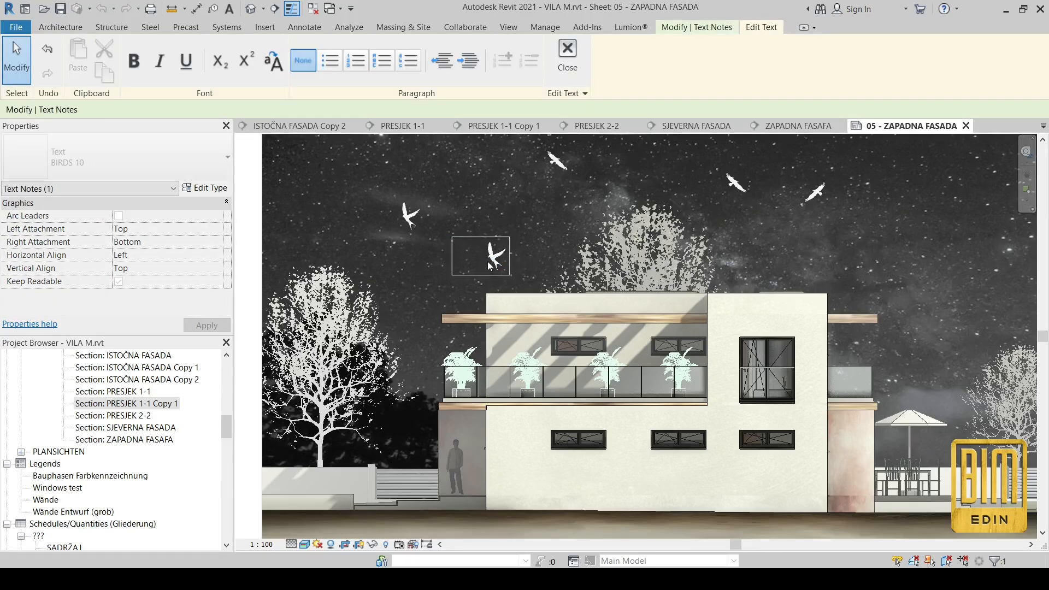
{"action": "key", "text": "BackSpace"}
{"action": "type", "text": "a"}
{"action": "left_click", "coordinate": [429, 300]}
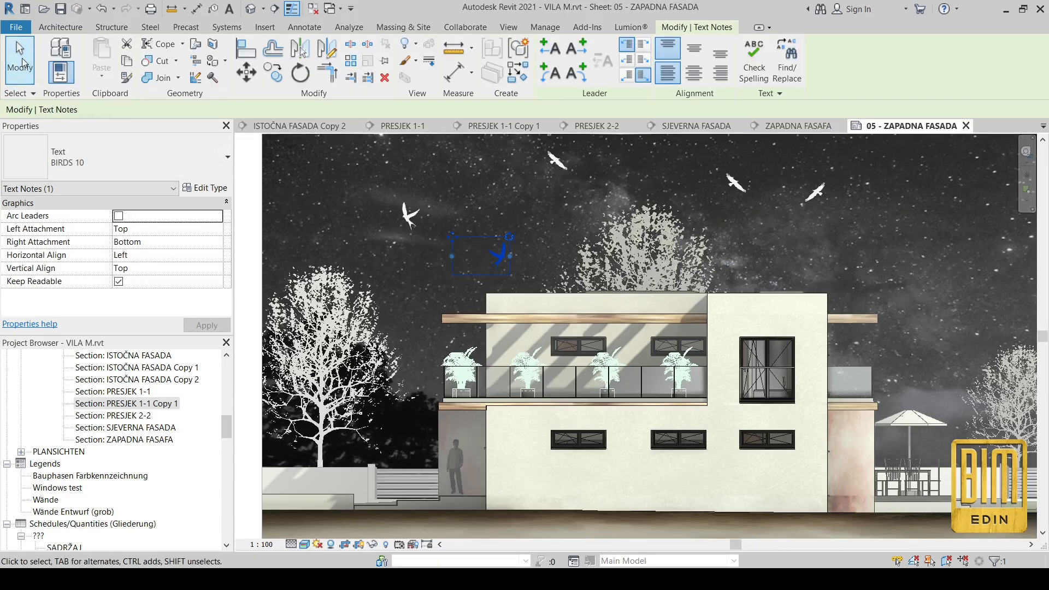
{"action": "left_click", "coordinate": [409, 290]}
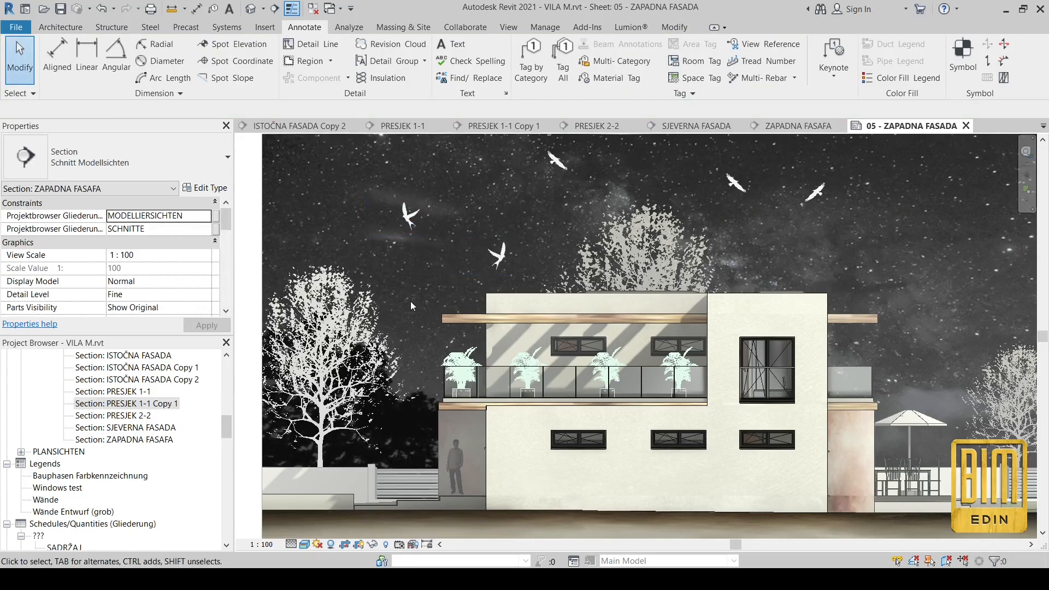
Step: Change the facade view's background from Image to Sky in the graphic display options and apply it
{"action": "scroll", "coordinate": [425, 320], "scroll_direction": "down", "scroll_amount": 2}
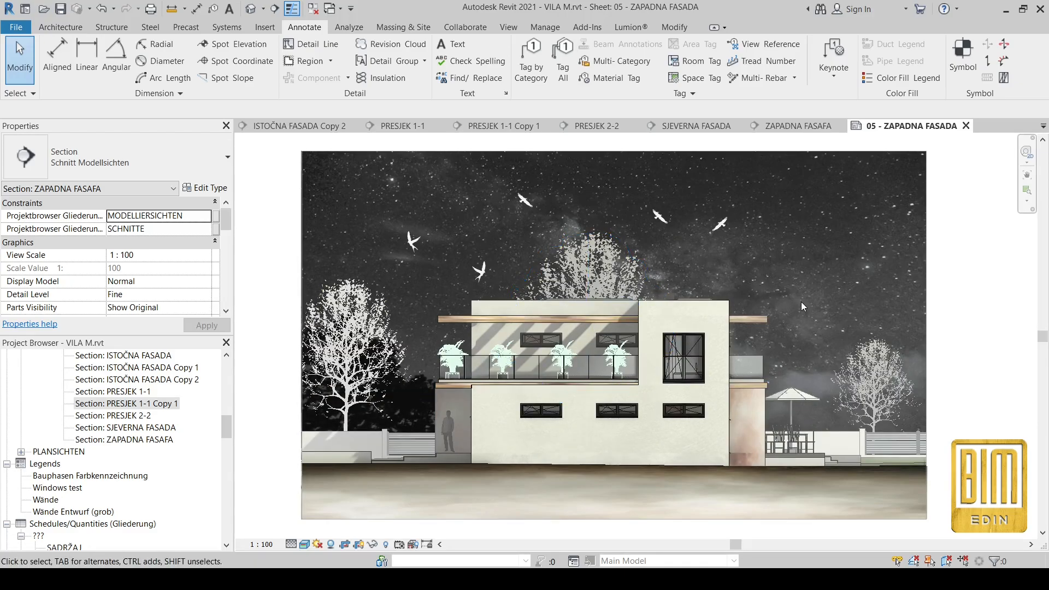
{"action": "left_click", "coordinate": [304, 545]}
{"action": "left_click", "coordinate": [350, 455]}
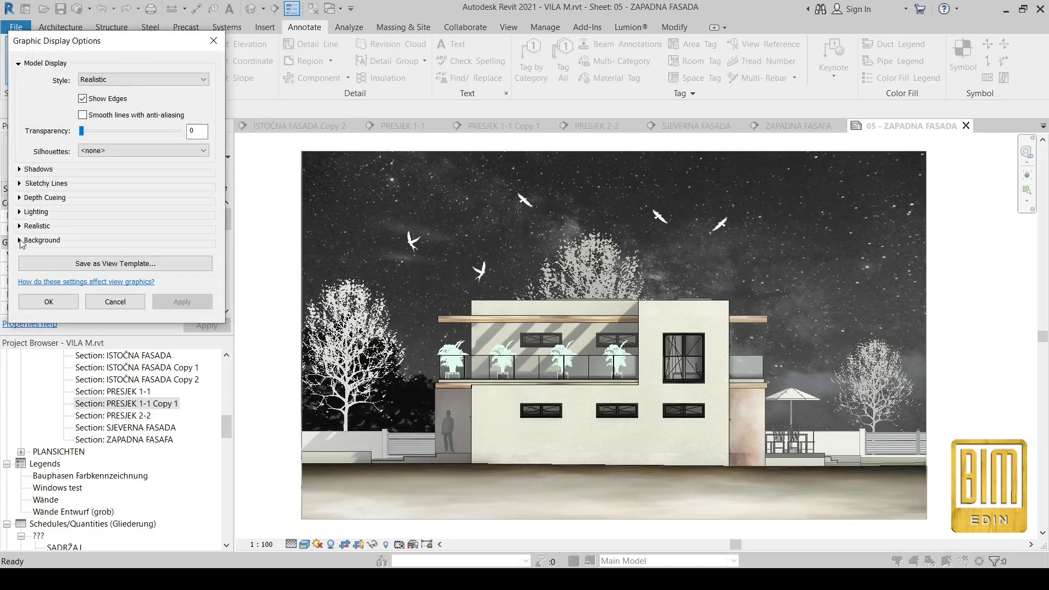
{"action": "left_click", "coordinate": [22, 242]}
{"action": "left_click", "coordinate": [116, 260]}
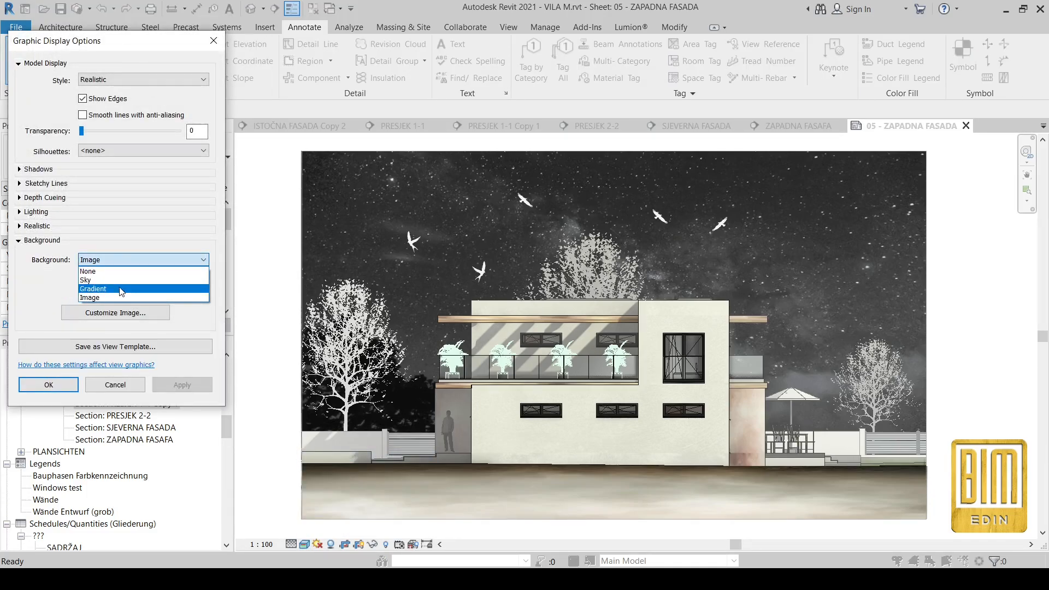
{"action": "left_click", "coordinate": [87, 279]}
{"action": "left_click", "coordinate": [185, 385]}
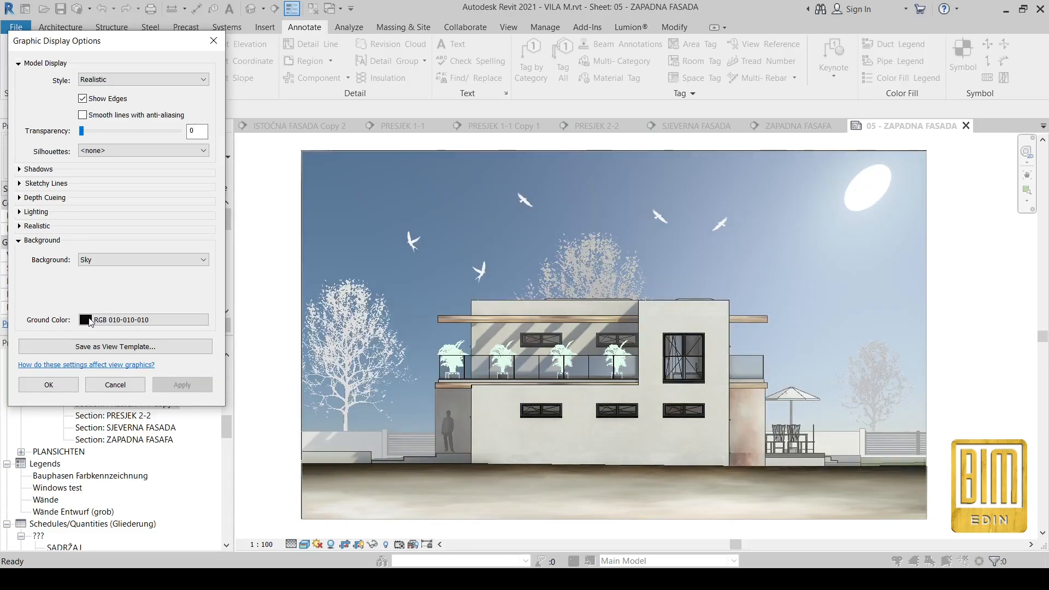
Step: Set the sun altitude to 15° in the view's lighting settings and apply it
{"action": "left_click", "coordinate": [20, 212]}
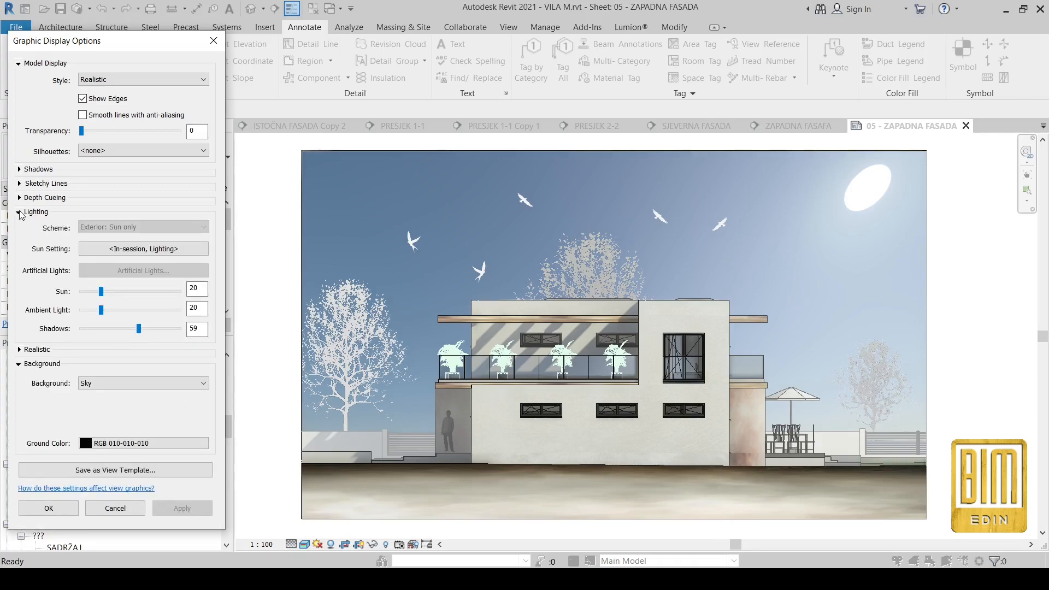
{"action": "left_click", "coordinate": [124, 249]}
{"action": "key", "text": "Tab"}
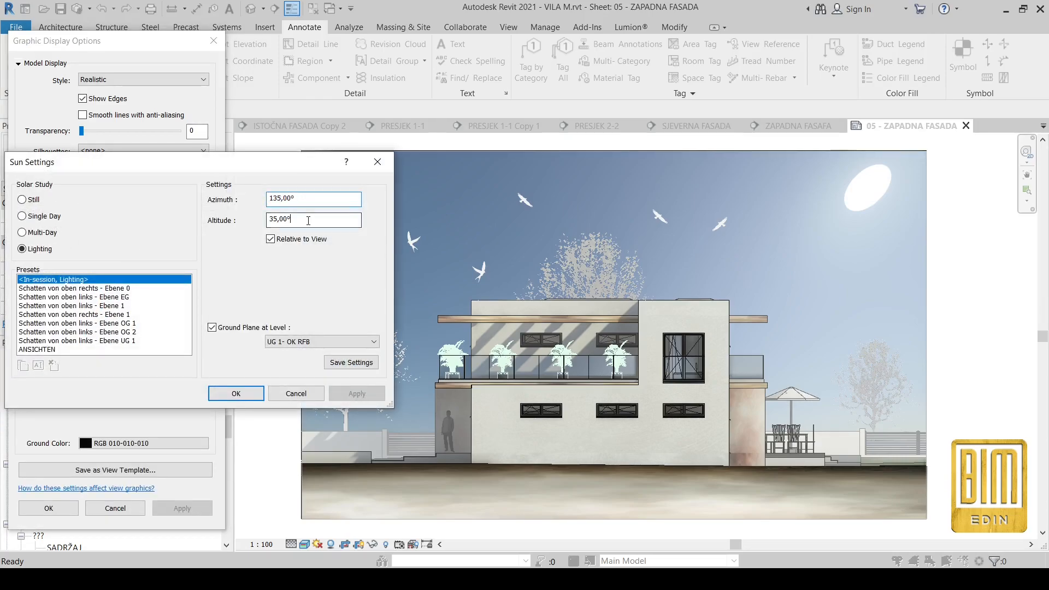
{"action": "type", "text": "15"}
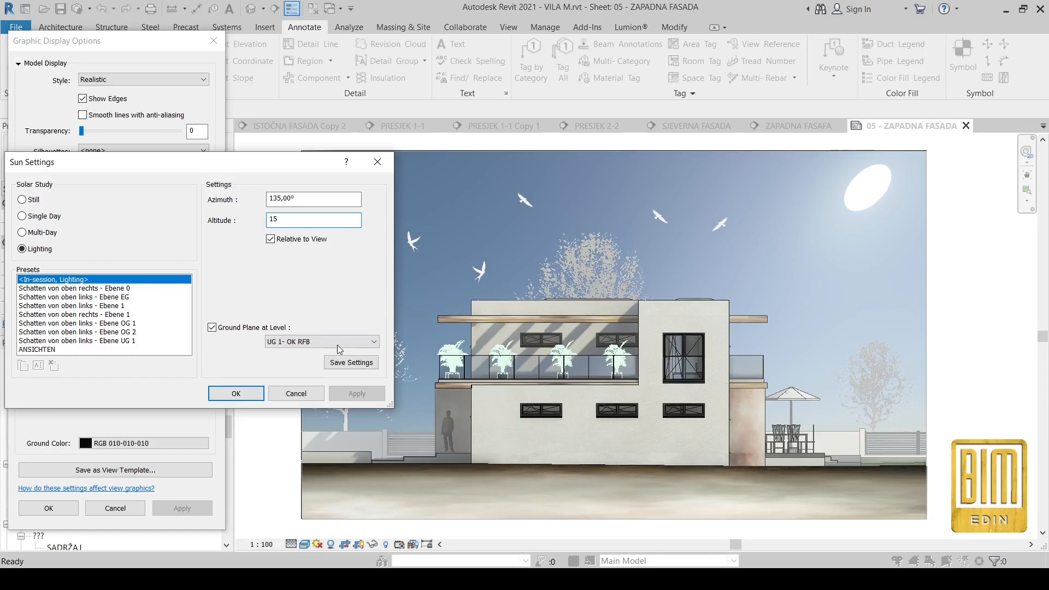
{"action": "left_click", "coordinate": [237, 393]}
{"action": "left_click", "coordinate": [190, 509]}
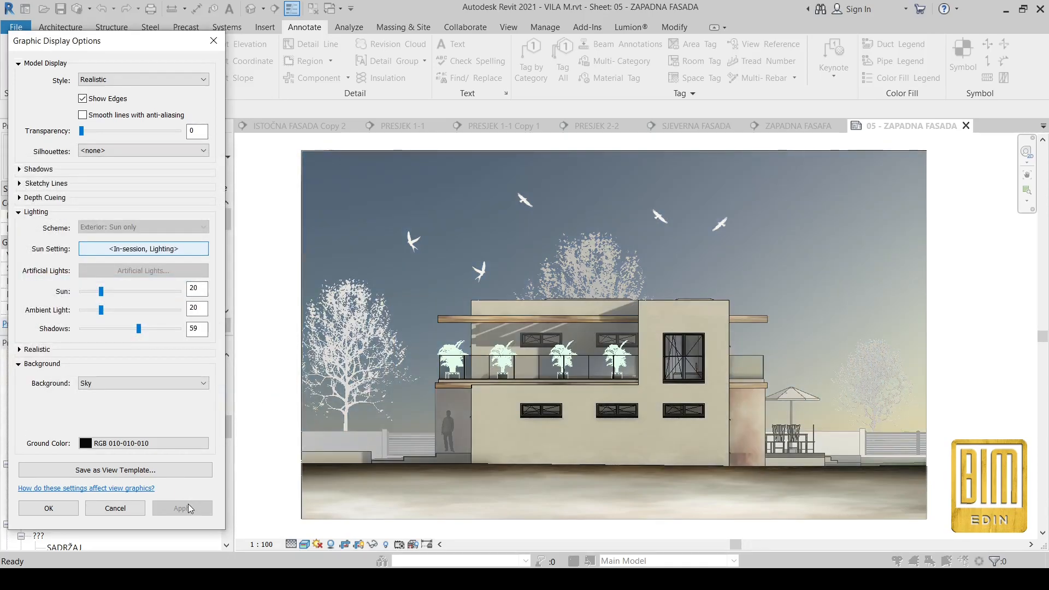
Step: Lower the sun altitude to 0° and apply it to the facade view
{"action": "left_click", "coordinate": [134, 249]}
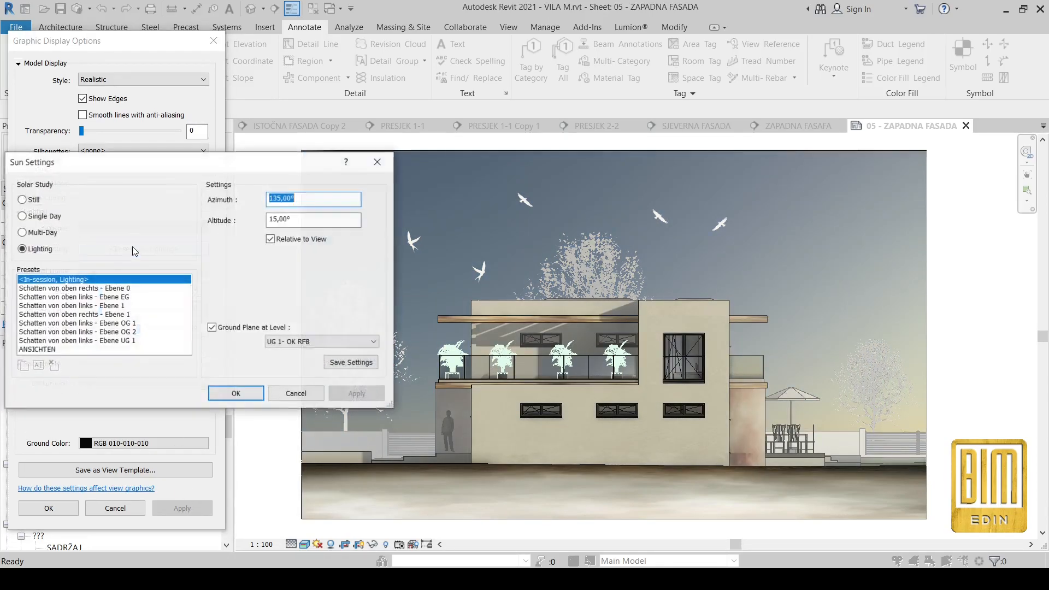
{"action": "key", "text": "Tab"}
{"action": "type", "text": "0"}
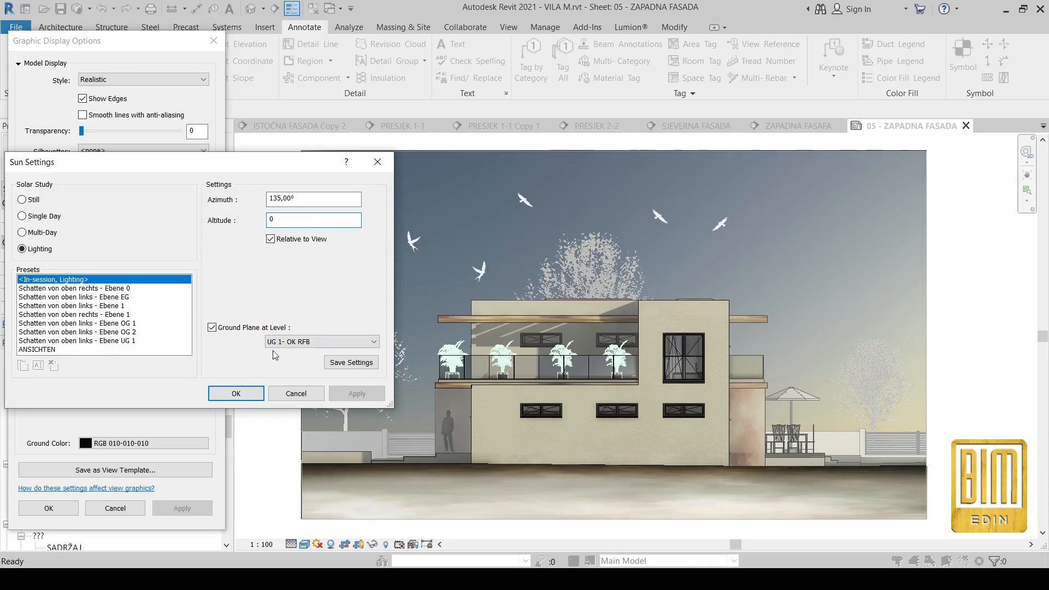
{"action": "left_click", "coordinate": [236, 394]}
{"action": "left_click", "coordinate": [182, 509]}
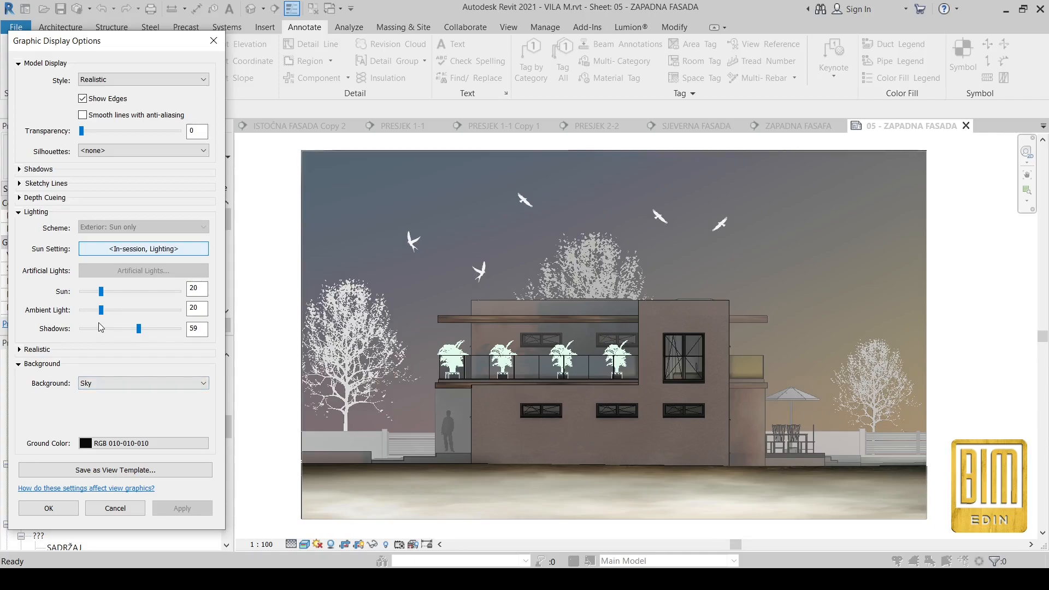
Step: Try to set the sun altitude to -15°
{"action": "left_click", "coordinate": [121, 249]}
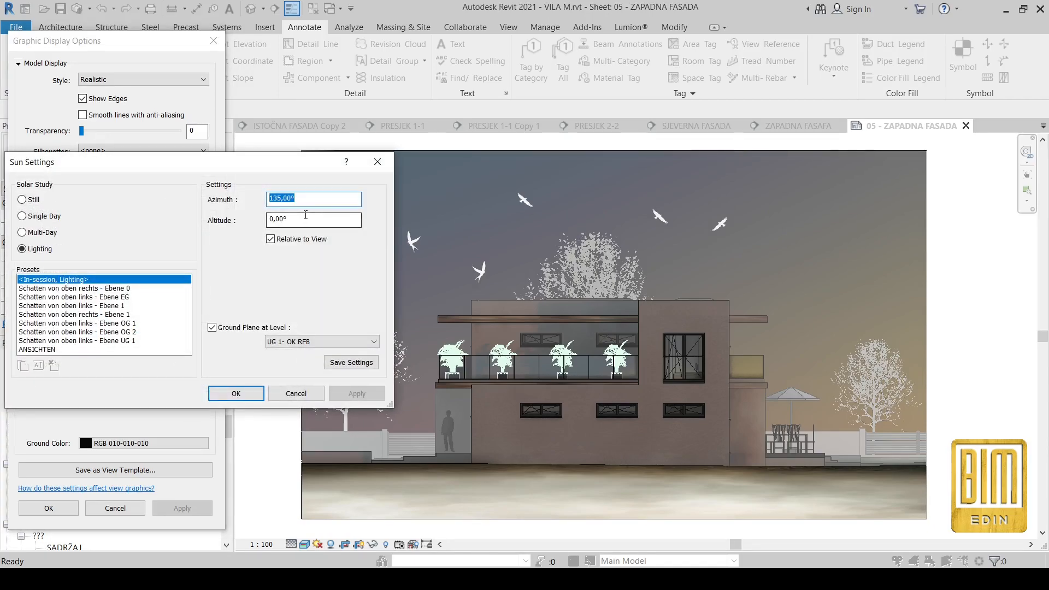
{"action": "double_click", "coordinate": [305, 220]}
{"action": "type", "text": "-"}
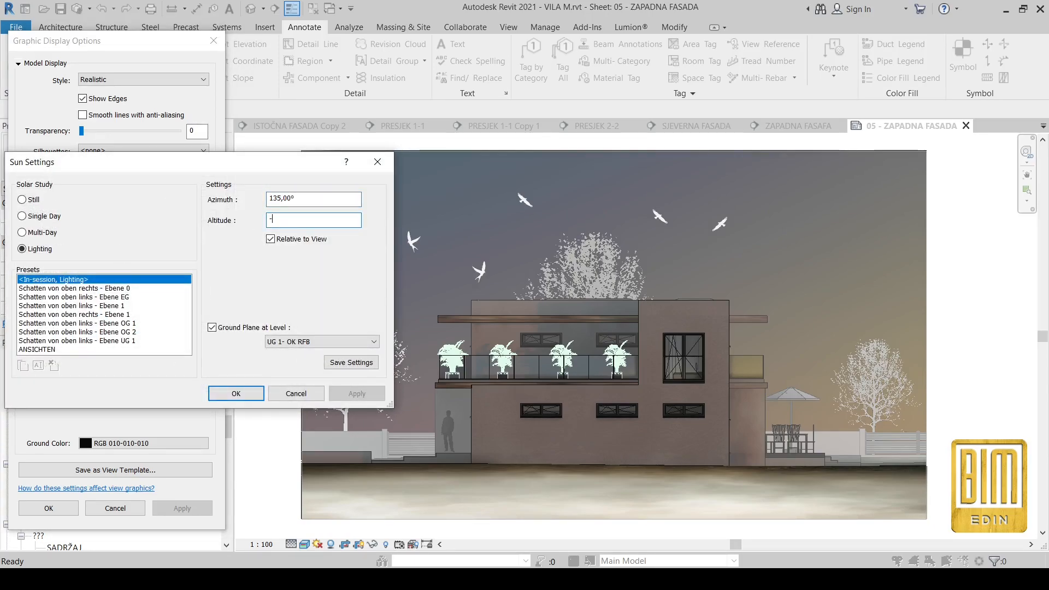
{"action": "type", "text": "15"}
{"action": "left_click", "coordinate": [236, 394]}
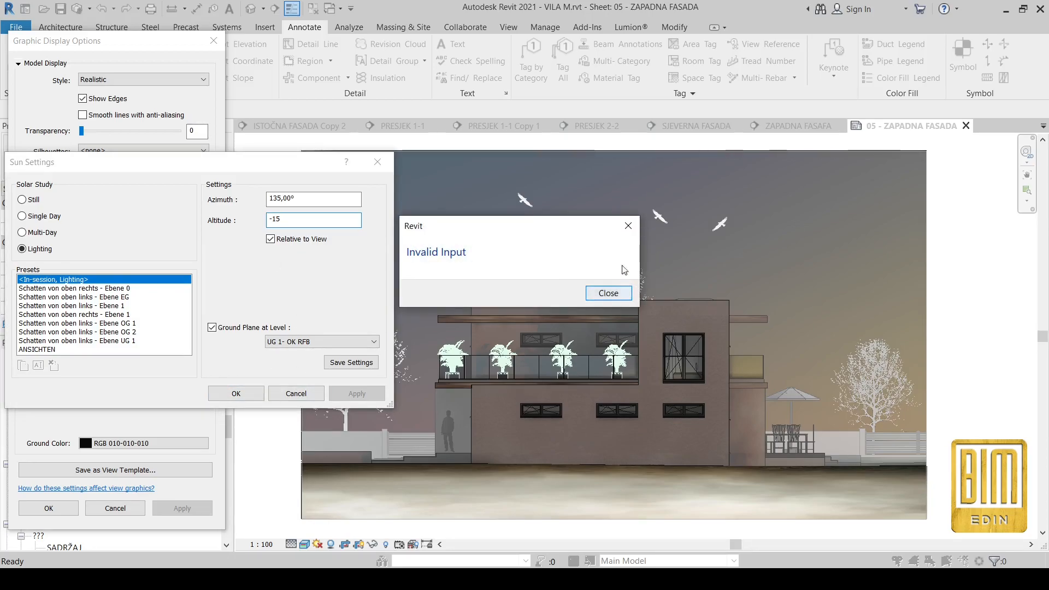
{"action": "left_click", "coordinate": [617, 291]}
Step: Set the sun azimuth to 35° in the view's sun settings and apply it to the facade view
{"action": "left_click_drag", "start_coordinate": [316, 198], "coordinate": [261, 206]}
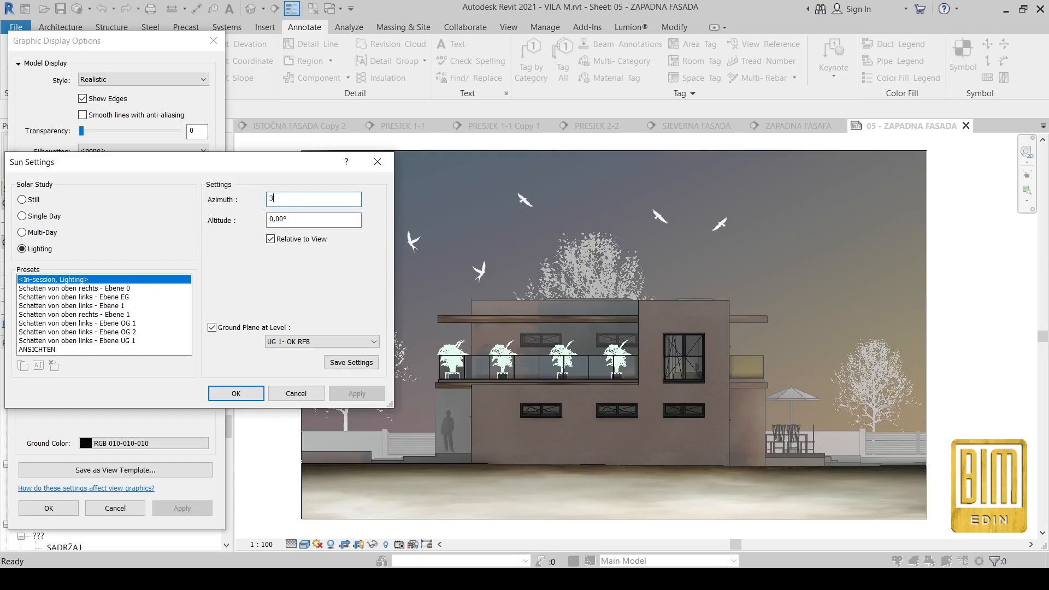
{"action": "left_click", "coordinate": [235, 393]}
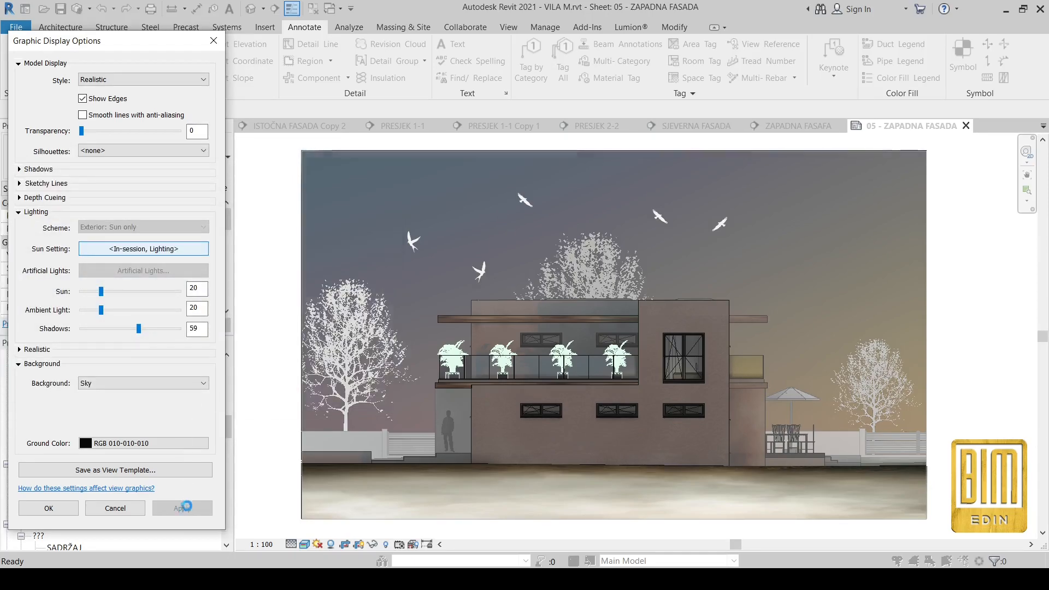
{"action": "left_click", "coordinate": [185, 507]}
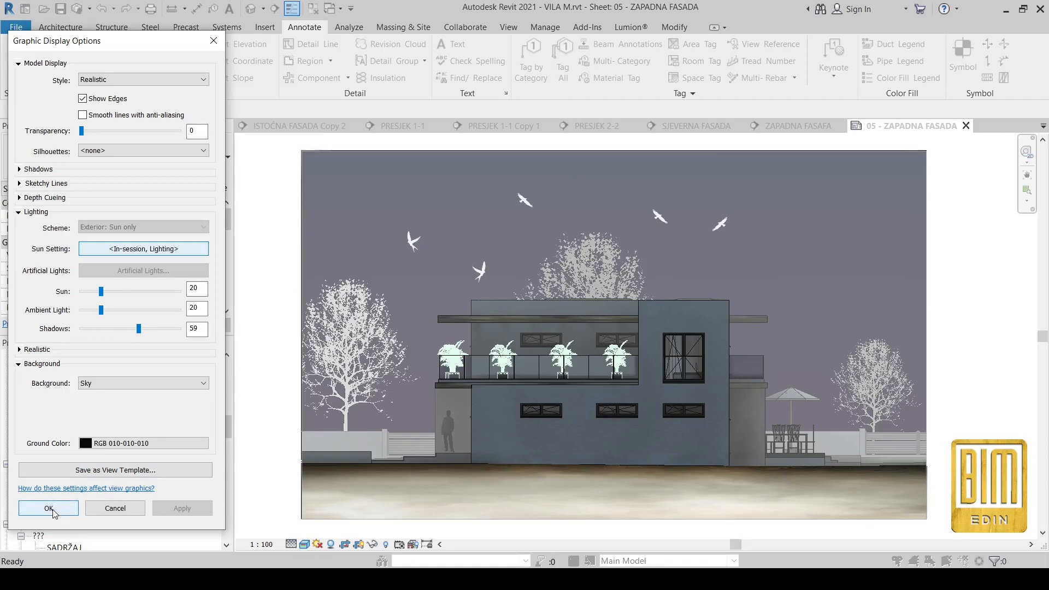
Step: Lower the facade view's sun intensity to 4 in the lighting settings, apply it and confirm the display options
{"action": "left_click", "coordinate": [98, 441]}
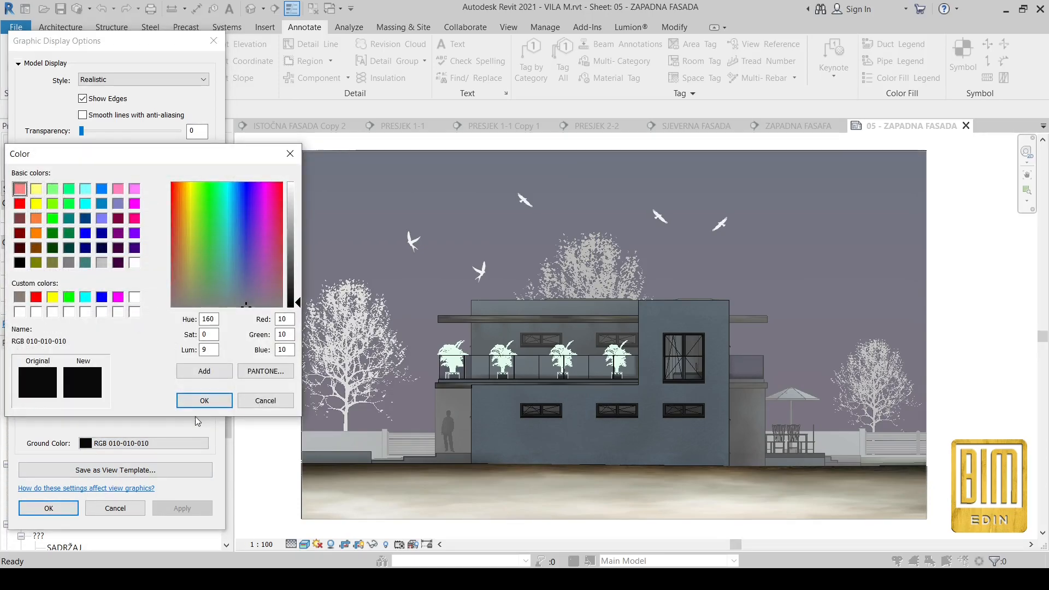
{"action": "left_click", "coordinate": [204, 401]}
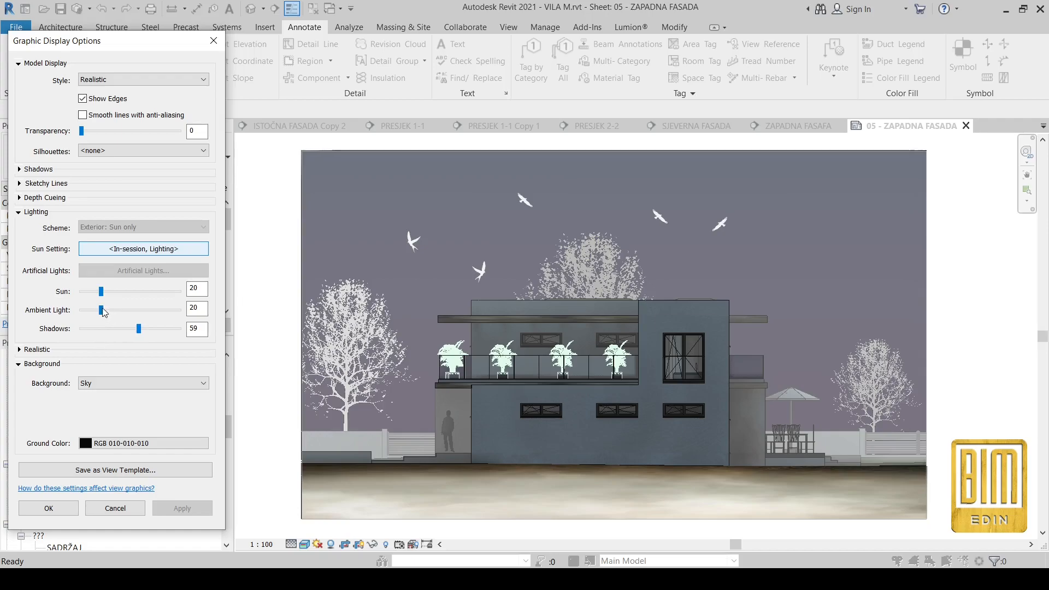
{"action": "left_click_drag", "start_coordinate": [101, 292], "coordinate": [84, 291]}
{"action": "left_click", "coordinate": [193, 513]}
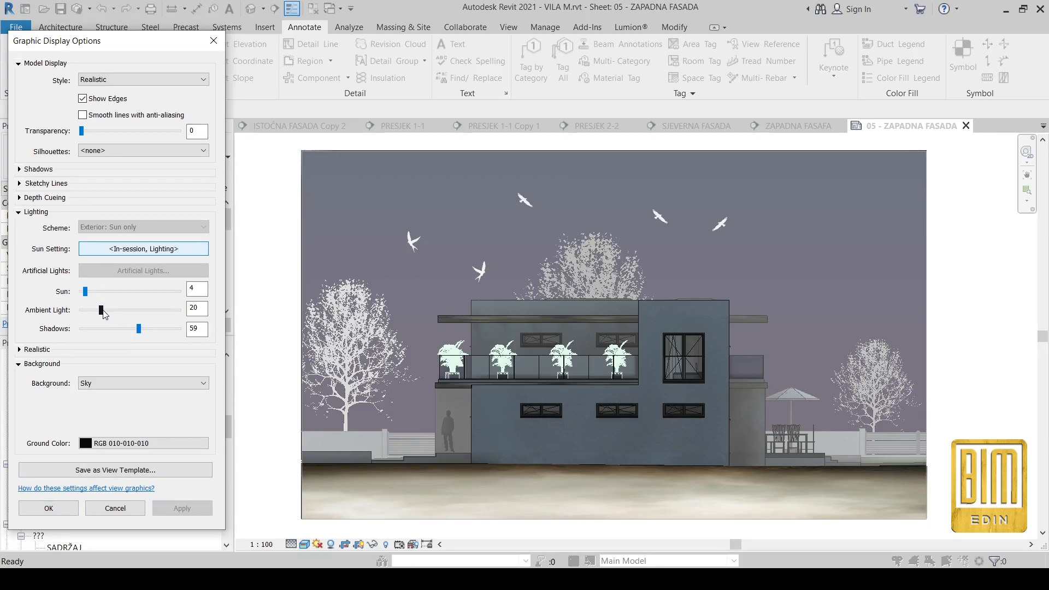
{"action": "left_click", "coordinate": [49, 508]}
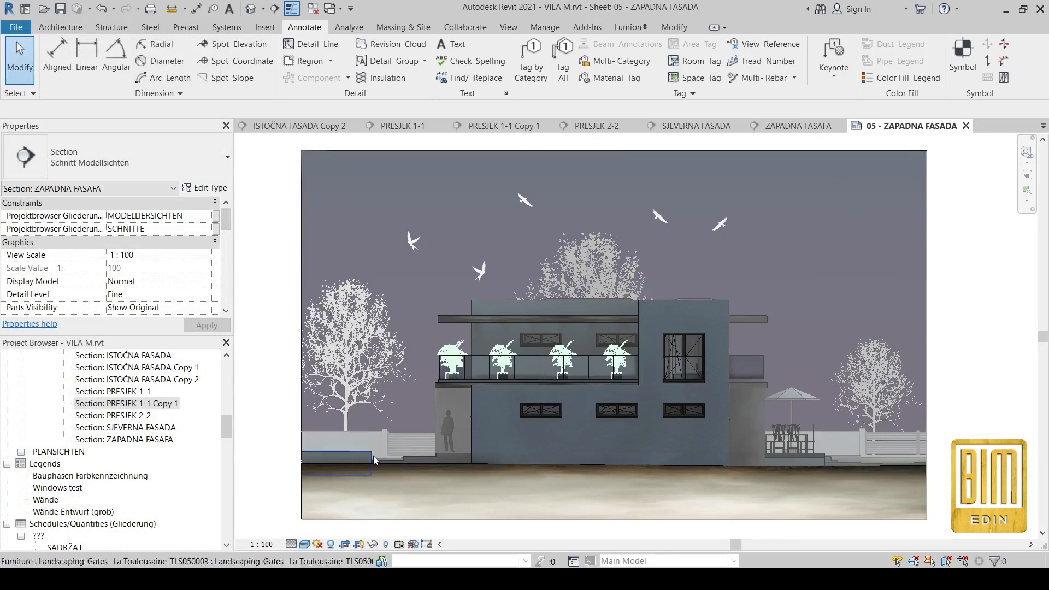
Step: Change the facade view's background to Gradient in the graphic display options and apply it
{"action": "left_click", "coordinate": [305, 545]}
{"action": "left_click", "coordinate": [327, 471]}
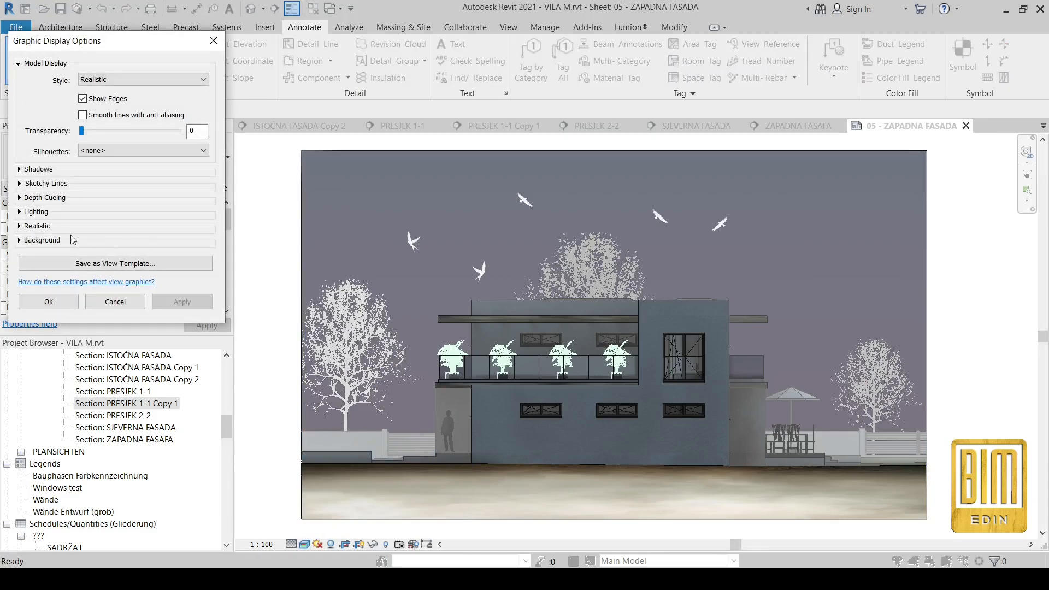
{"action": "left_click", "coordinate": [19, 240]}
{"action": "left_click", "coordinate": [110, 260]}
{"action": "left_click", "coordinate": [116, 288]}
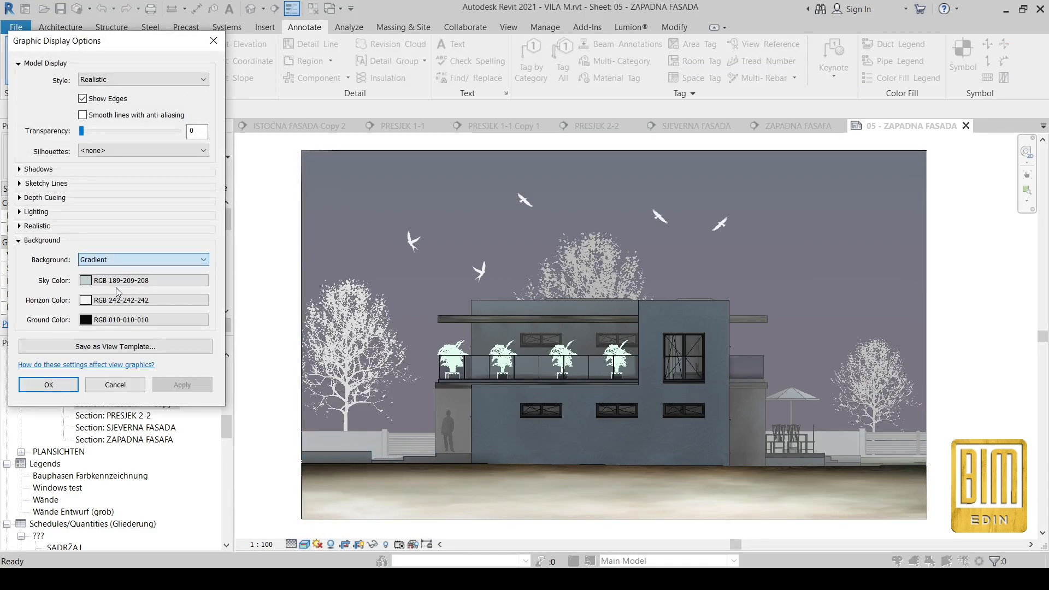
{"action": "left_click", "coordinate": [183, 385]}
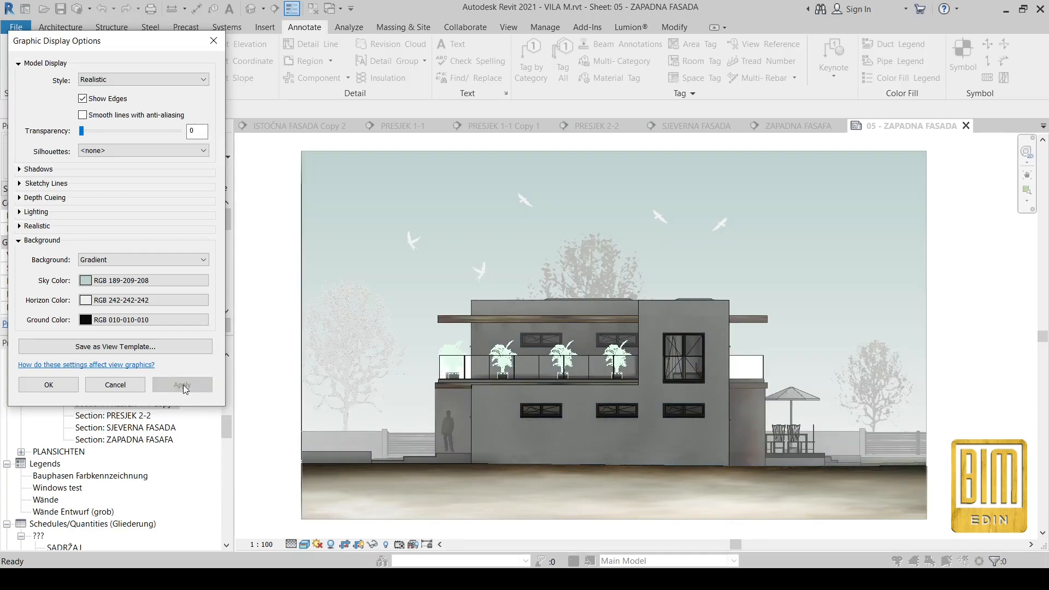
Step: Set the gradient's sky color to dark grey RGB 065-065-065, apply it and confirm the display options
{"action": "left_click", "coordinate": [117, 281]}
{"action": "left_click_drag", "start_coordinate": [298, 153], "coordinate": [297, 233]}
{"action": "left_click", "coordinate": [101, 201]}
{"action": "left_click_drag", "start_coordinate": [297, 149], "coordinate": [298, 213]}
{"action": "left_click", "coordinate": [203, 339]}
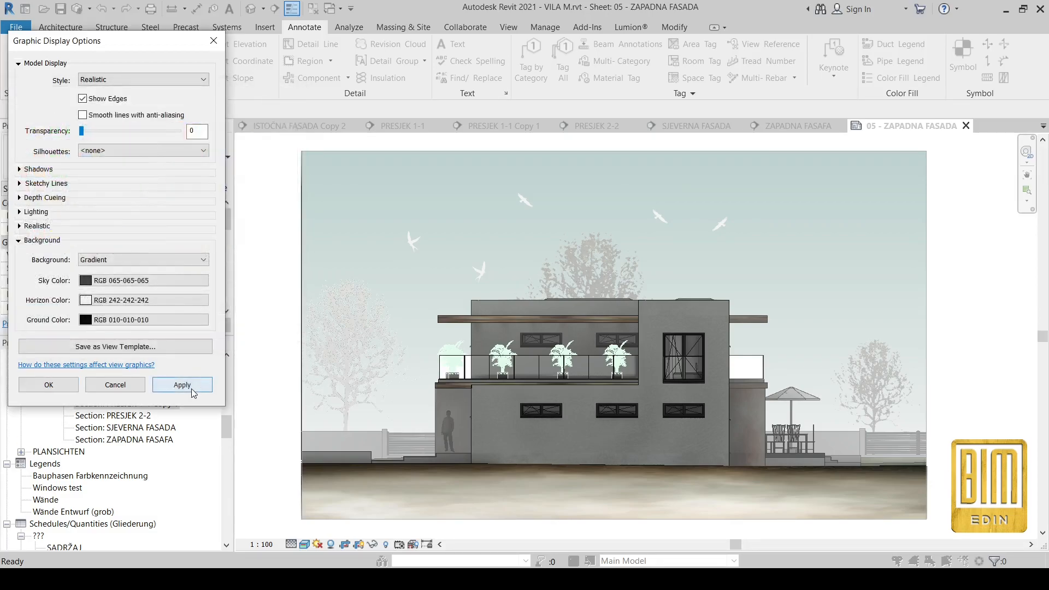
{"action": "left_click", "coordinate": [191, 387]}
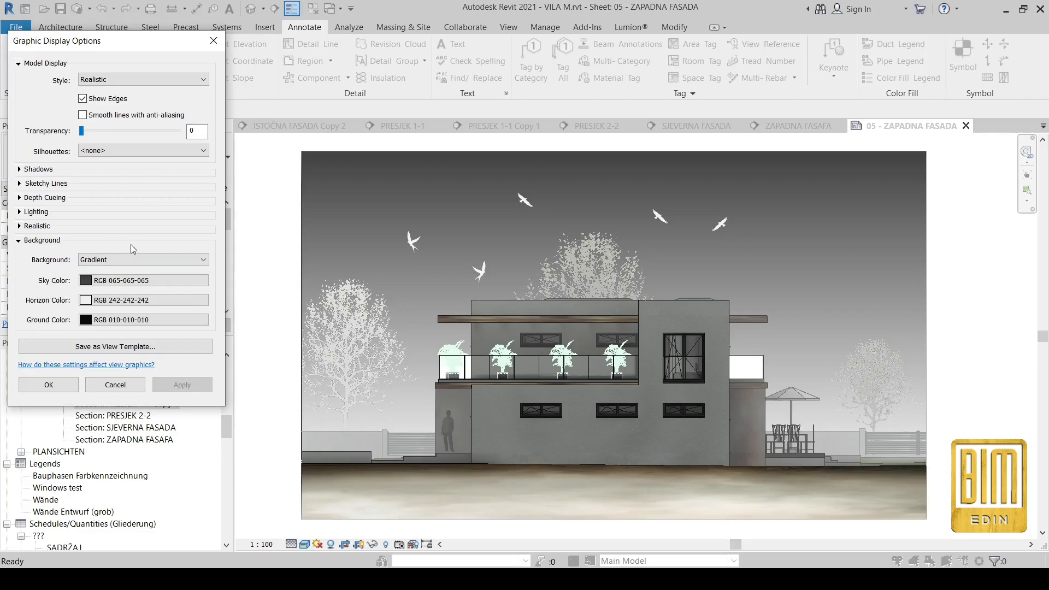
{"action": "left_click", "coordinate": [58, 389]}
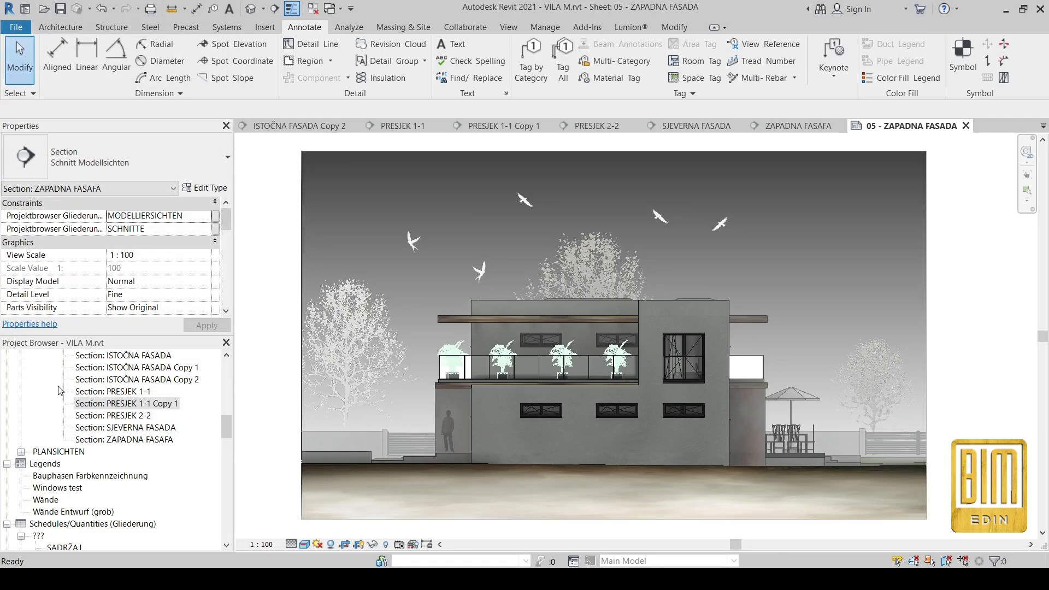
Step: Change the facade view's background to Image with the picture tamno nebo.jpeg, apply it and confirm
{"action": "left_click", "coordinate": [304, 544]}
{"action": "left_click", "coordinate": [338, 457]}
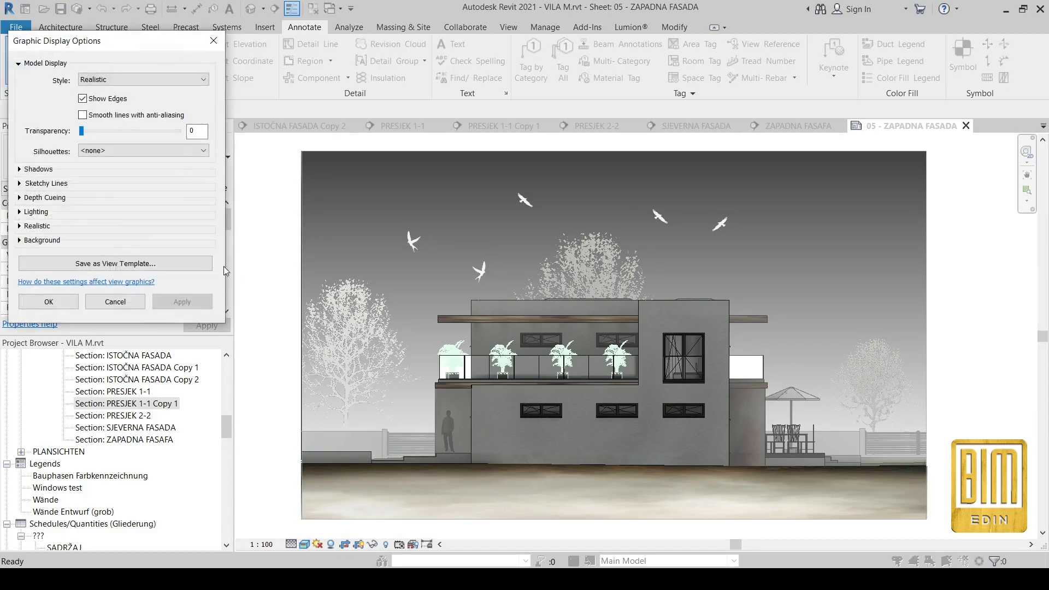
{"action": "left_click", "coordinate": [19, 241]}
{"action": "left_click", "coordinate": [112, 260]}
{"action": "left_click", "coordinate": [146, 296]}
{"action": "left_click", "coordinate": [137, 312]}
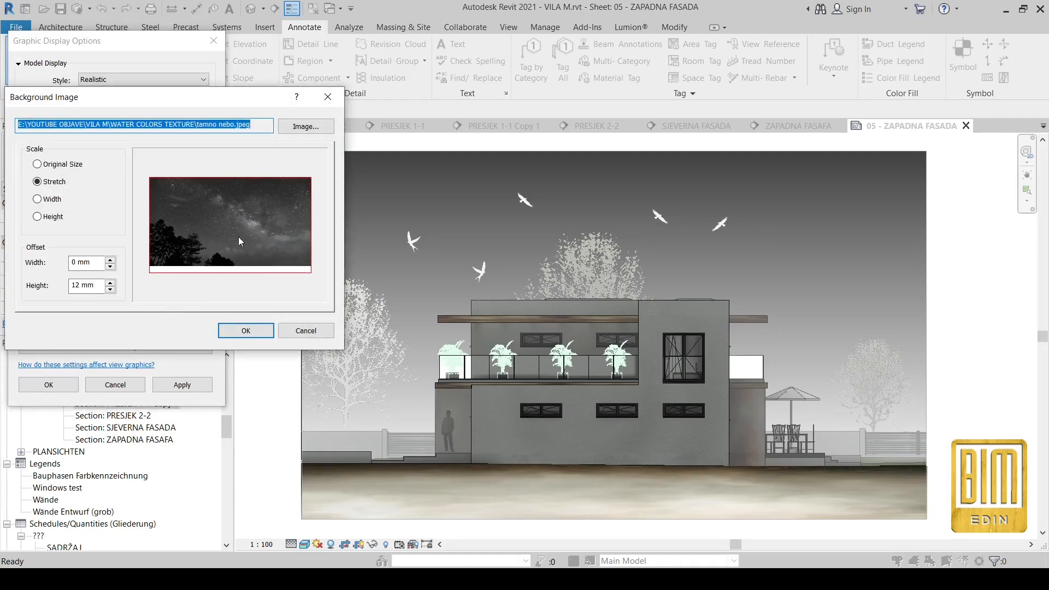
{"action": "left_click", "coordinate": [245, 331]}
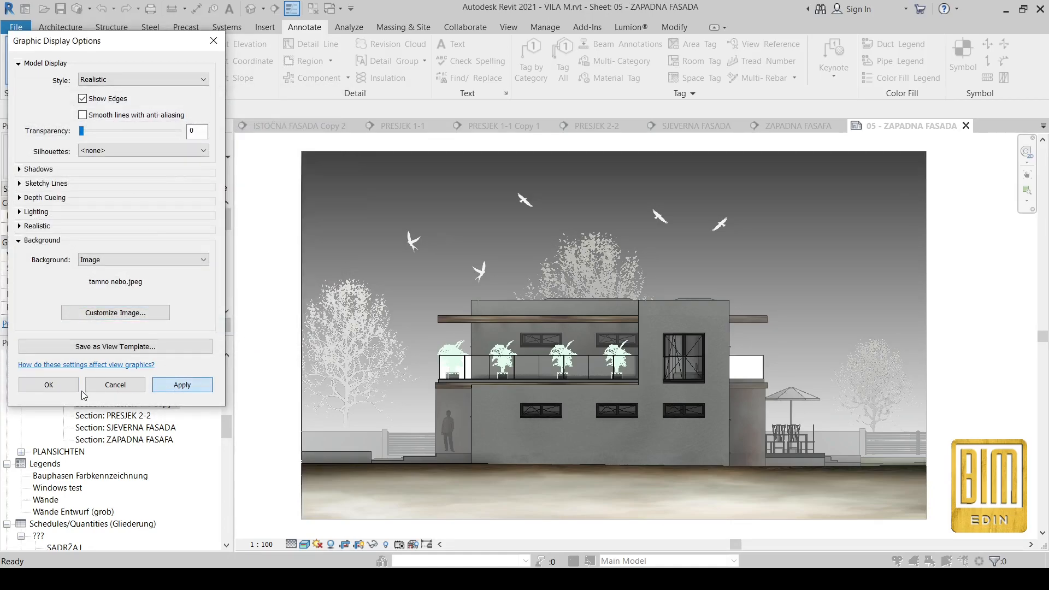
{"action": "key", "text": "Return"}
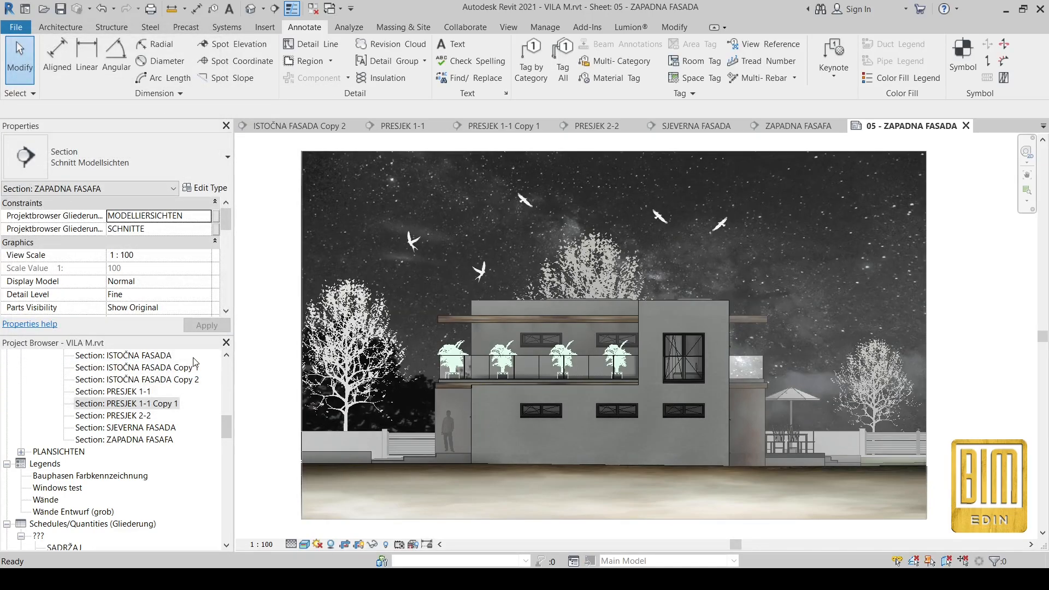
Step: Raise the facade view's sun intensity to 19 in the graphic display options' lighting settings and apply it
{"action": "left_click", "coordinate": [304, 544]}
{"action": "left_click", "coordinate": [352, 454]}
{"action": "left_click", "coordinate": [19, 241]}
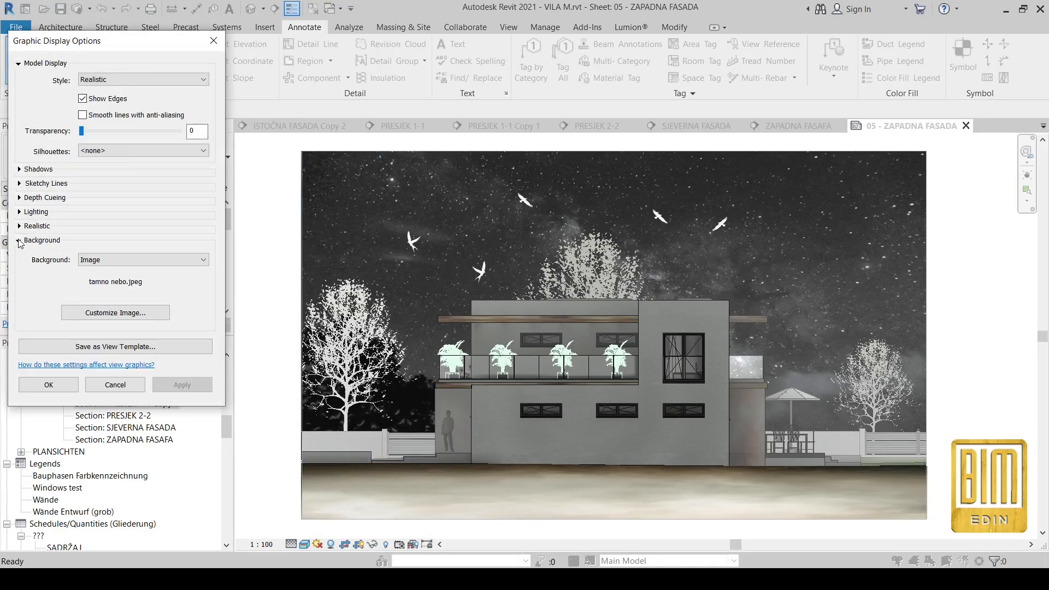
{"action": "left_click", "coordinate": [21, 213]}
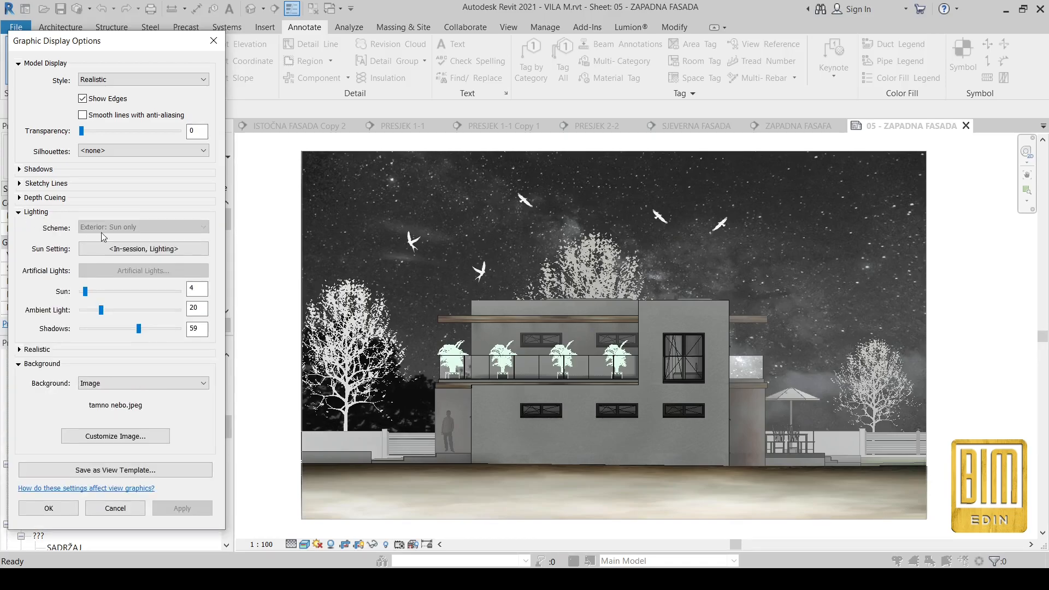
{"action": "left_click_drag", "start_coordinate": [86, 291], "coordinate": [101, 290]}
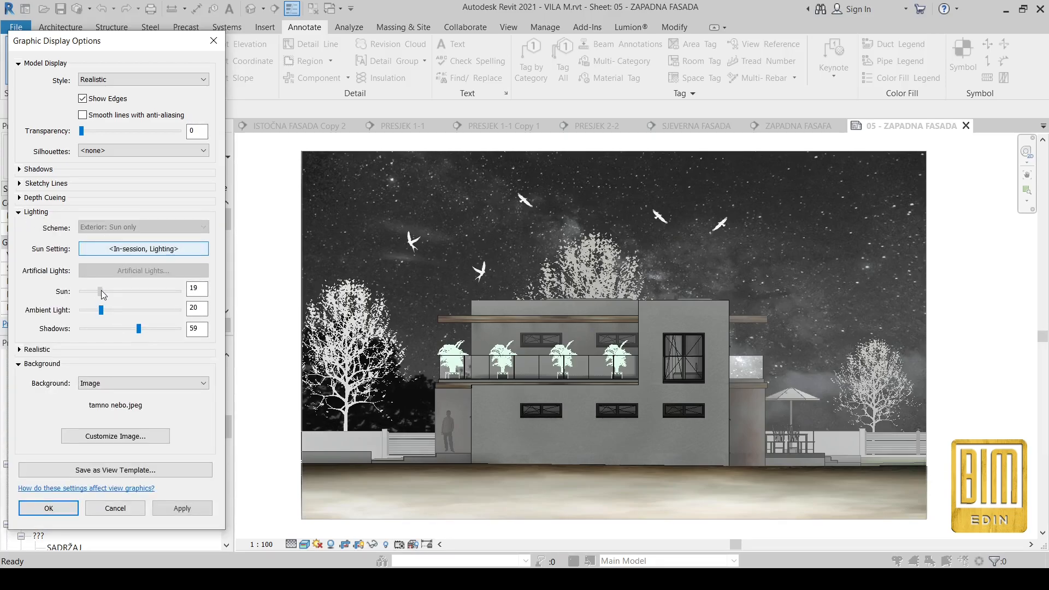
{"action": "left_click", "coordinate": [198, 514]}
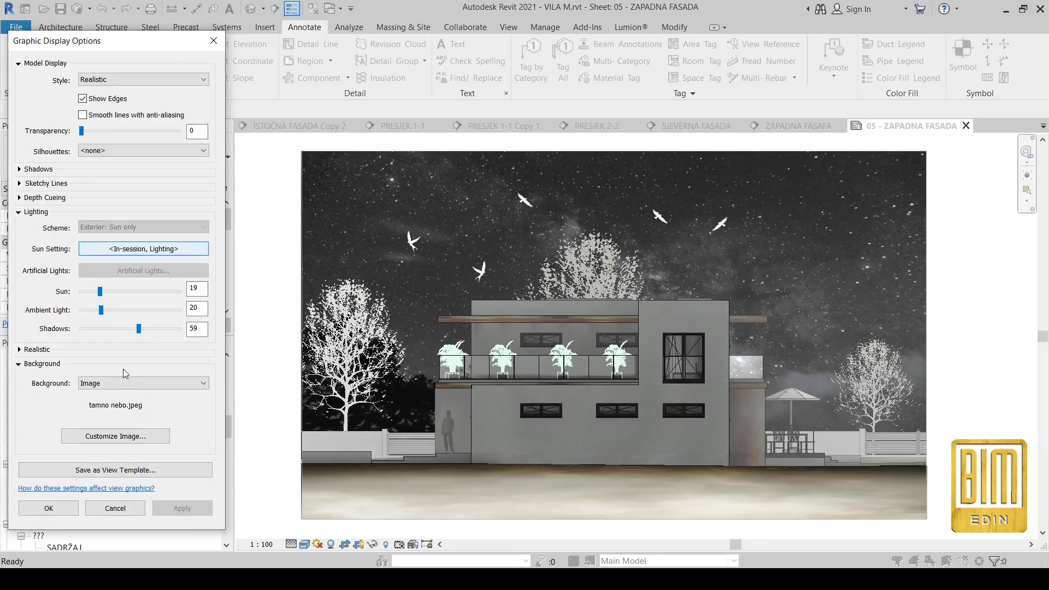
Step: Set the sun intensity to 39 and the shadows to 39 for the facade view and apply both
{"action": "left_click_drag", "start_coordinate": [100, 291], "coordinate": [119, 291]}
{"action": "left_click_drag", "start_coordinate": [139, 329], "coordinate": [123, 331]}
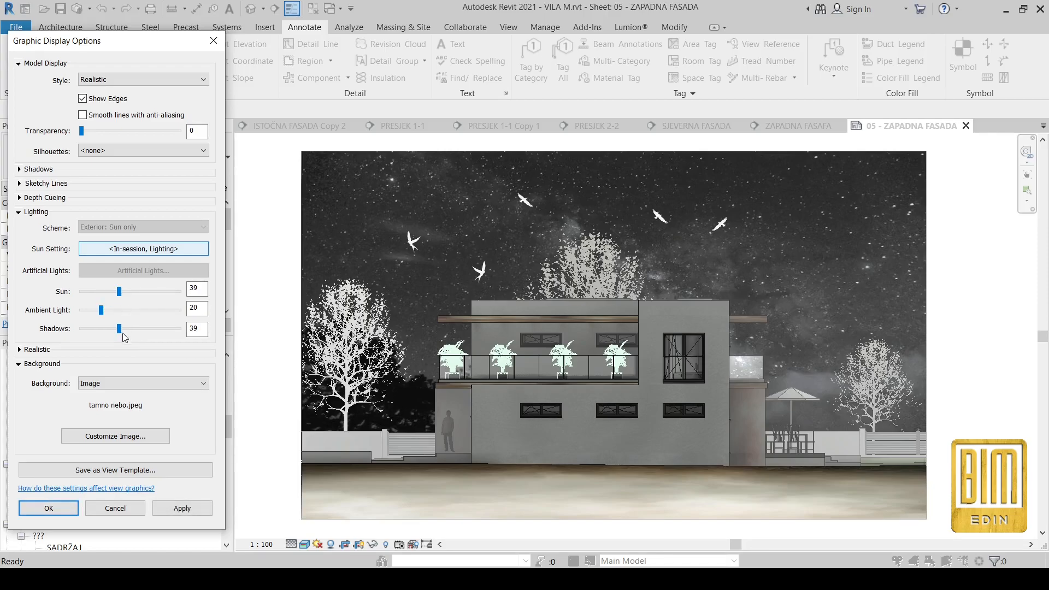
{"action": "left_click", "coordinate": [192, 509]}
Step: Set the sun azimuth to 135° in the view's sun settings and apply it to the facade view
{"action": "left_click", "coordinate": [143, 249]}
{"action": "left_click", "coordinate": [275, 219]}
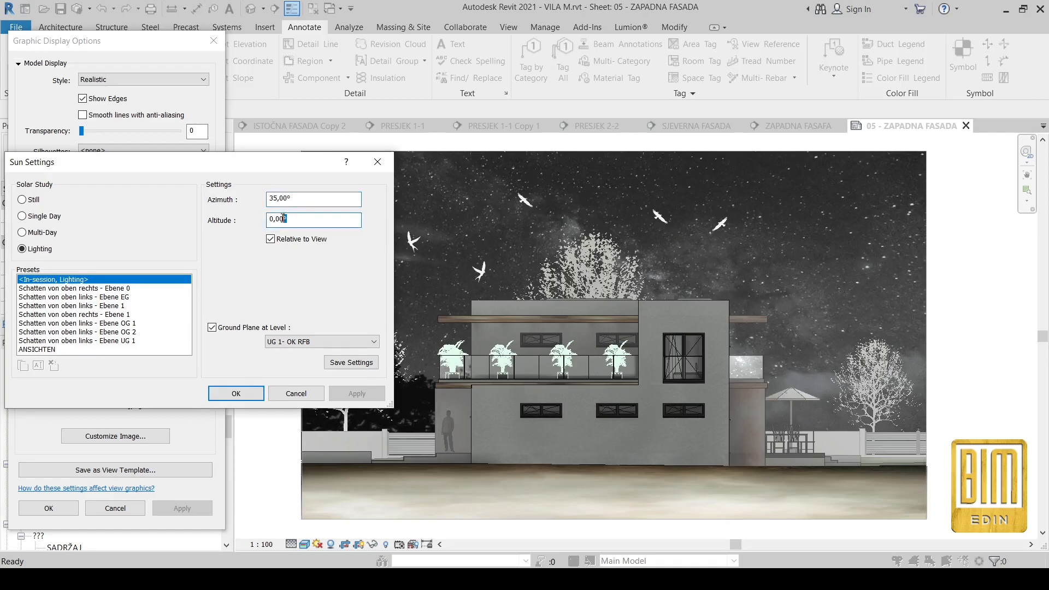
{"action": "left_click", "coordinate": [271, 198]}
{"action": "type", "text": "1"}
{"action": "left_click", "coordinate": [241, 394]}
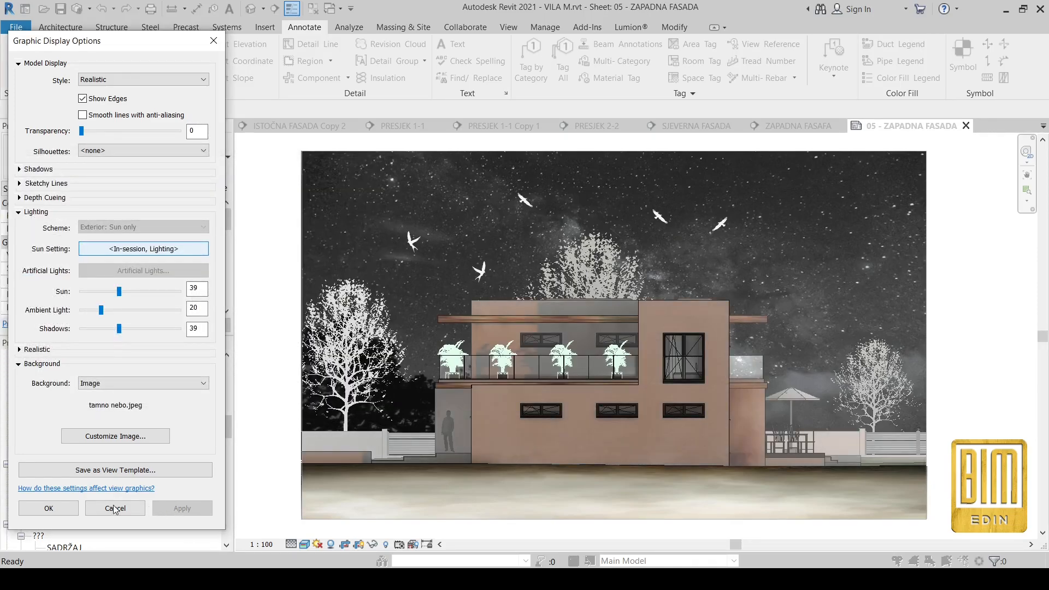
Step: Set the sun altitude to 25° and reduce the sun intensity to 5, applying both to the facade view
{"action": "left_click", "coordinate": [113, 246]}
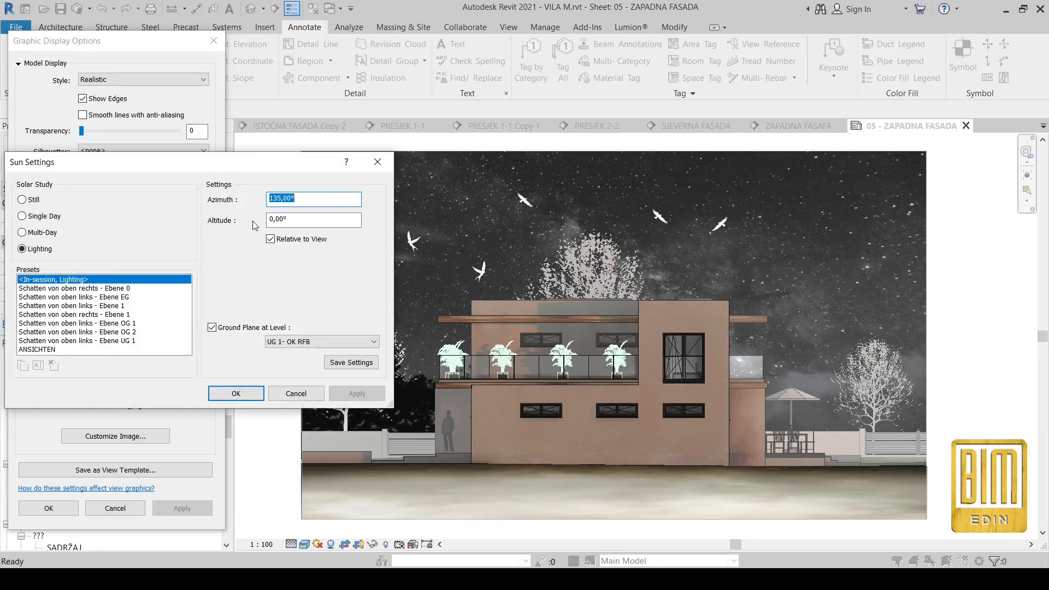
{"action": "key", "text": "Tab"}
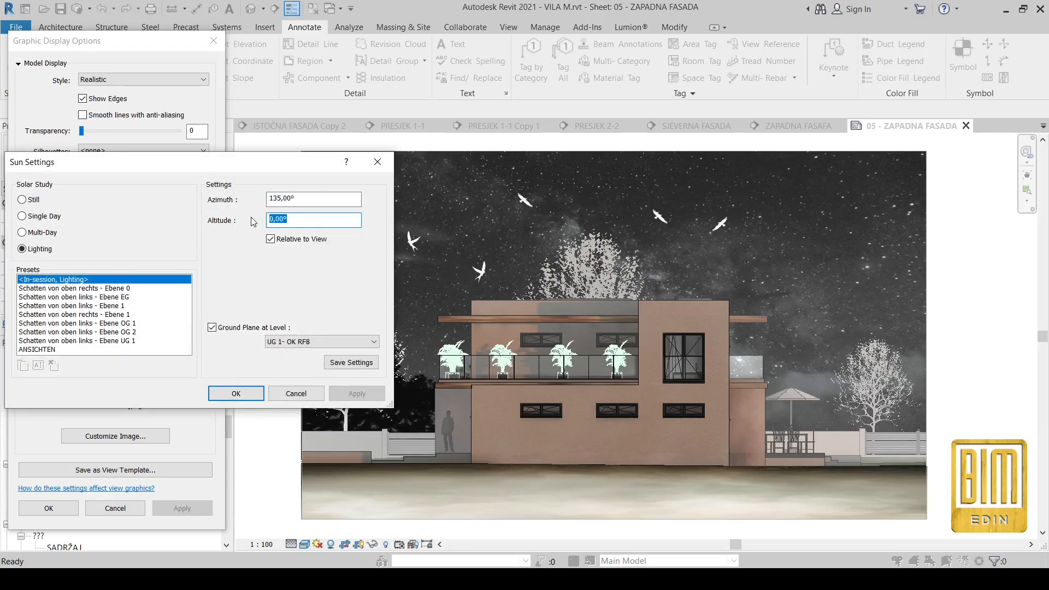
{"action": "left_click", "coordinate": [261, 391]}
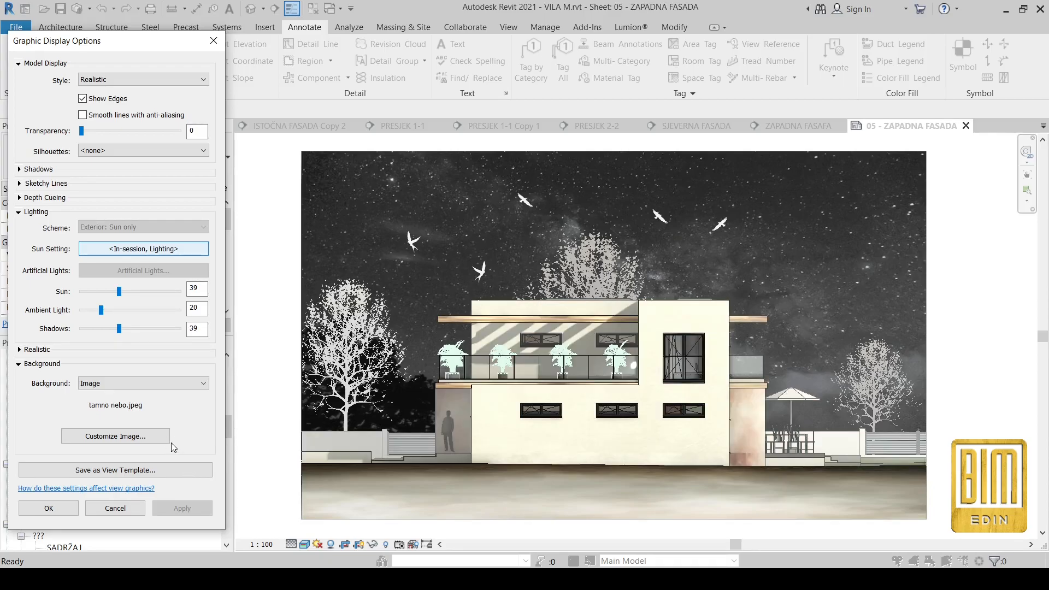
{"action": "left_click_drag", "start_coordinate": [120, 291], "coordinate": [86, 295]}
{"action": "left_click", "coordinate": [183, 508]}
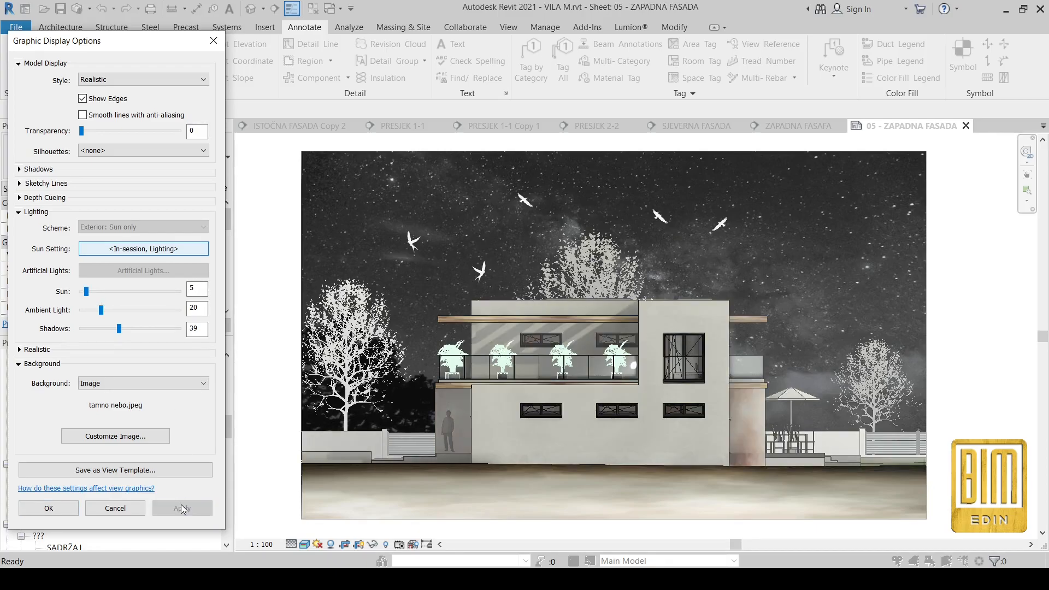
Step: Lower the sun altitude to 10° in the sun settings and confirm the facade view's display options
{"action": "left_click", "coordinate": [120, 251]}
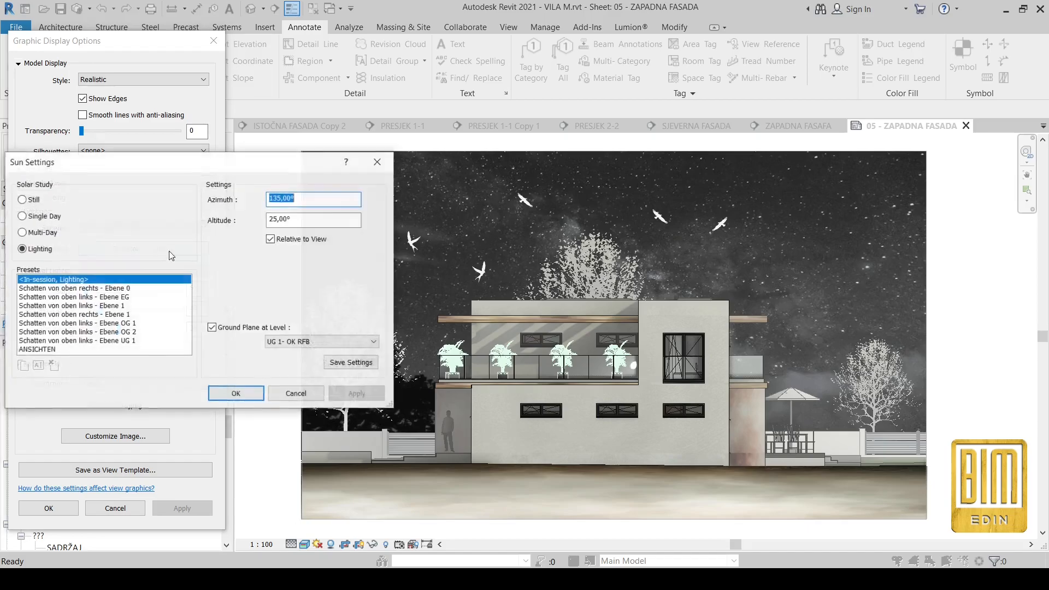
{"action": "left_click", "coordinate": [297, 217]}
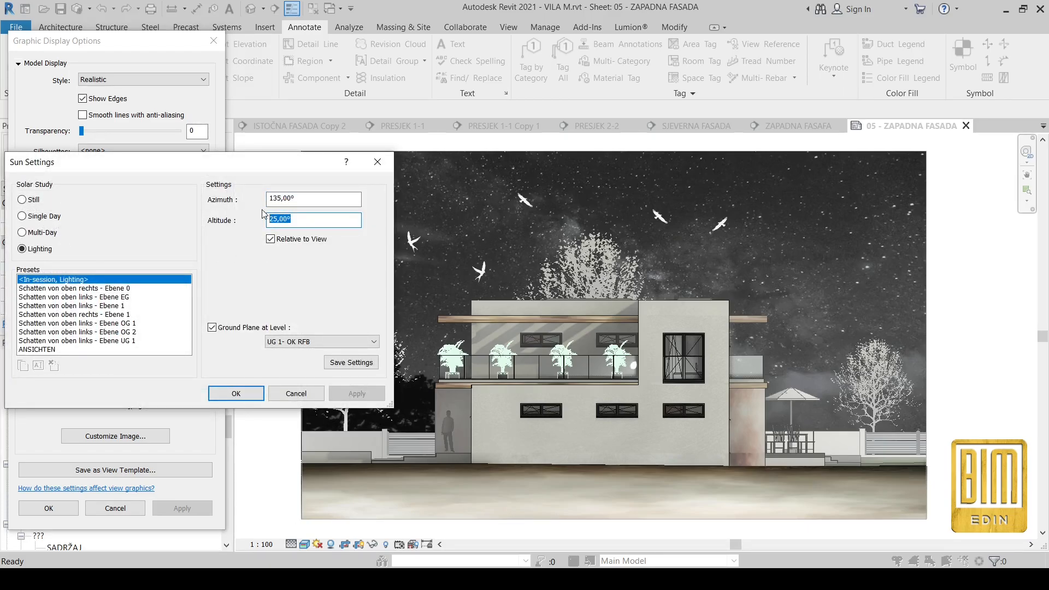
{"action": "type", "text": "10"}
{"action": "left_click", "coordinate": [259, 392]}
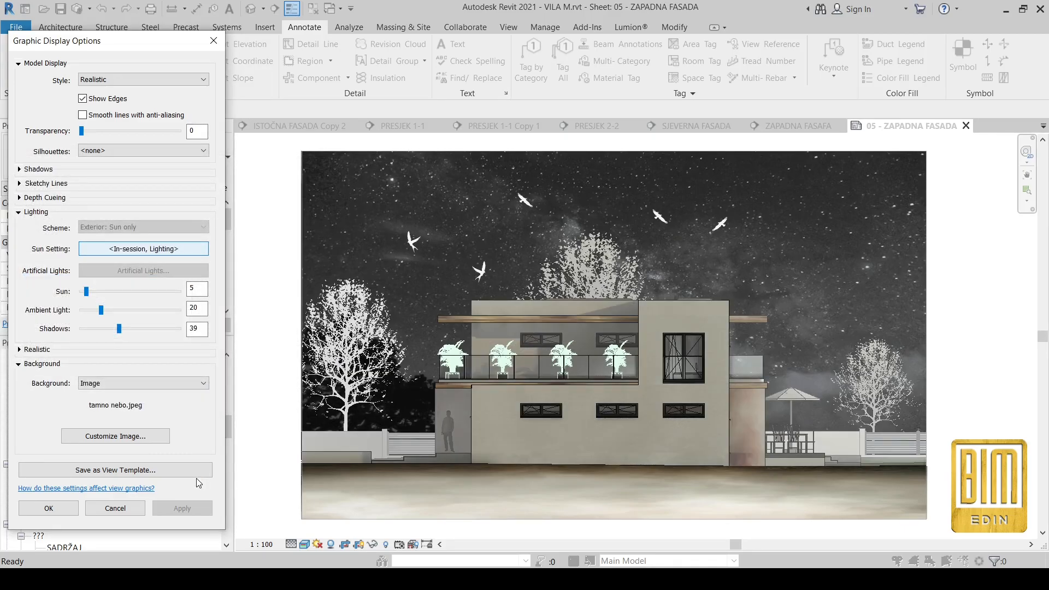
{"action": "left_click", "coordinate": [49, 508]}
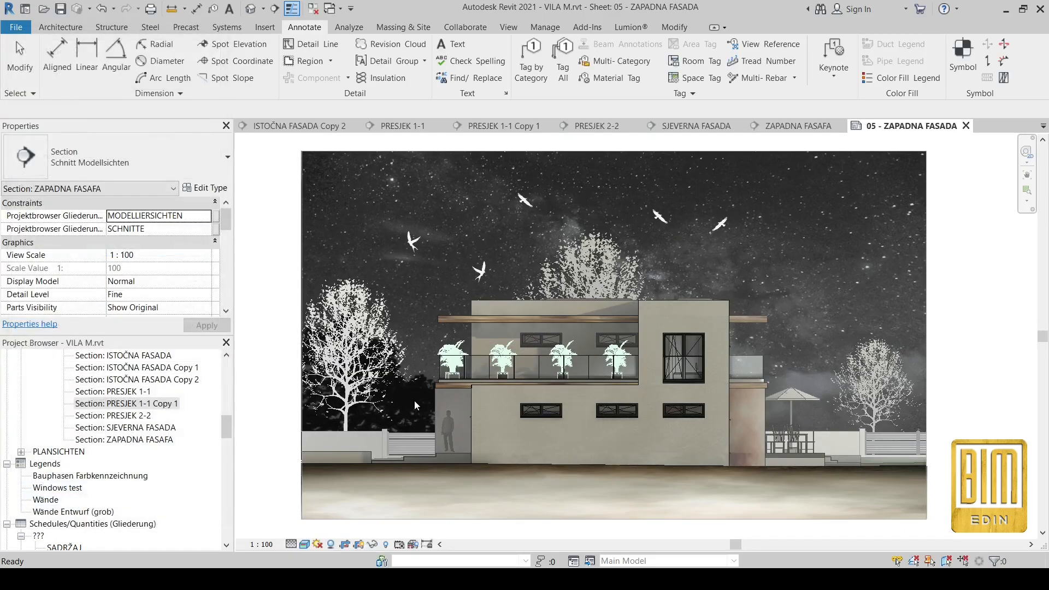